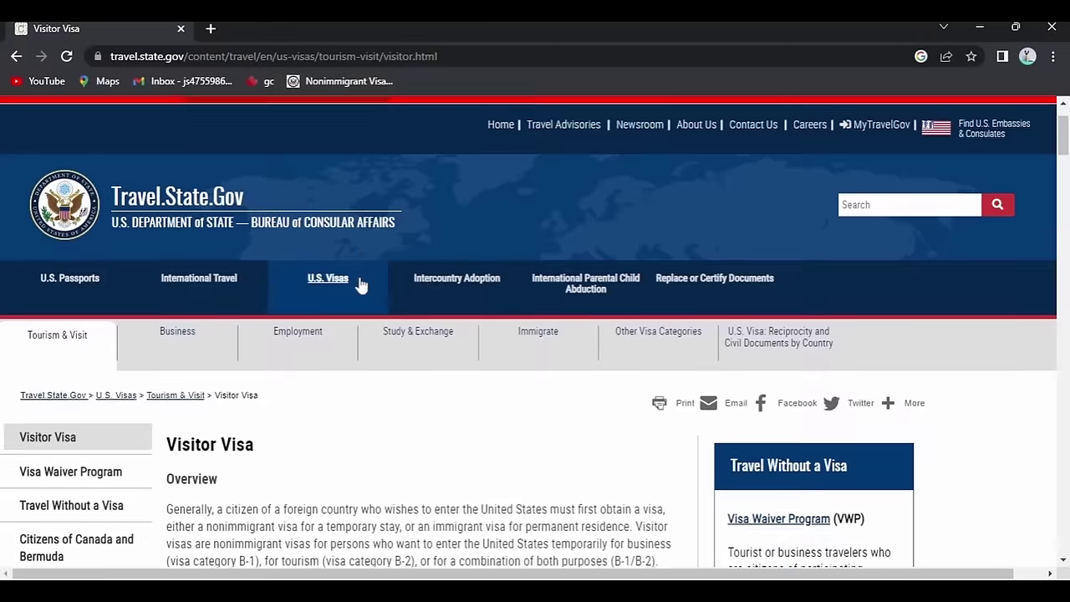
pyautogui.scroll(-4, 275, 263)
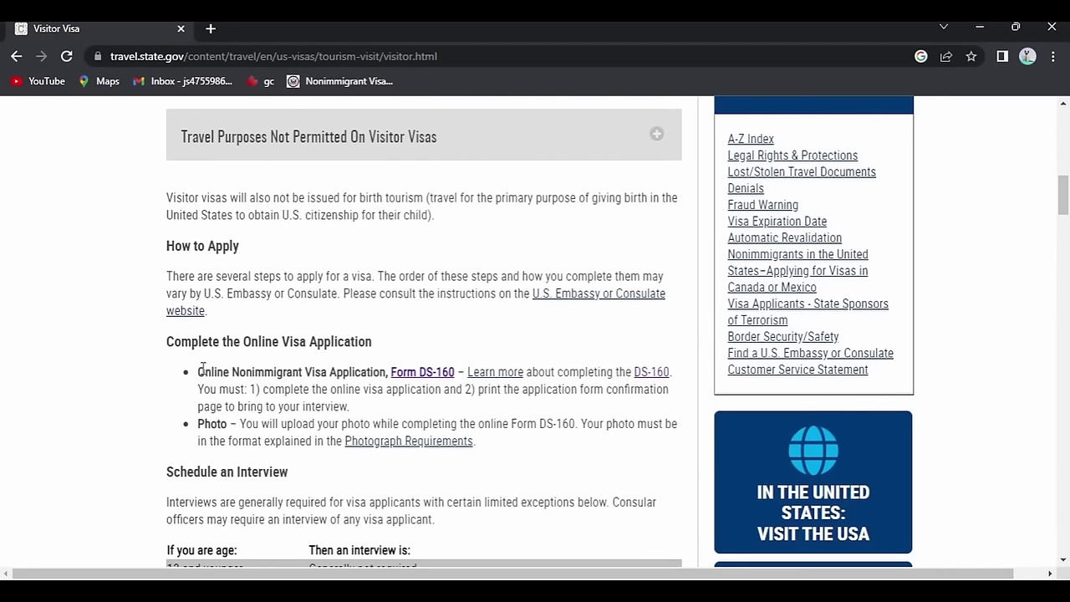
# Open Form DS-160, choose CANADA, TORONTO as the location, enter the verification code, and start an application.
pyautogui.click(434, 380)
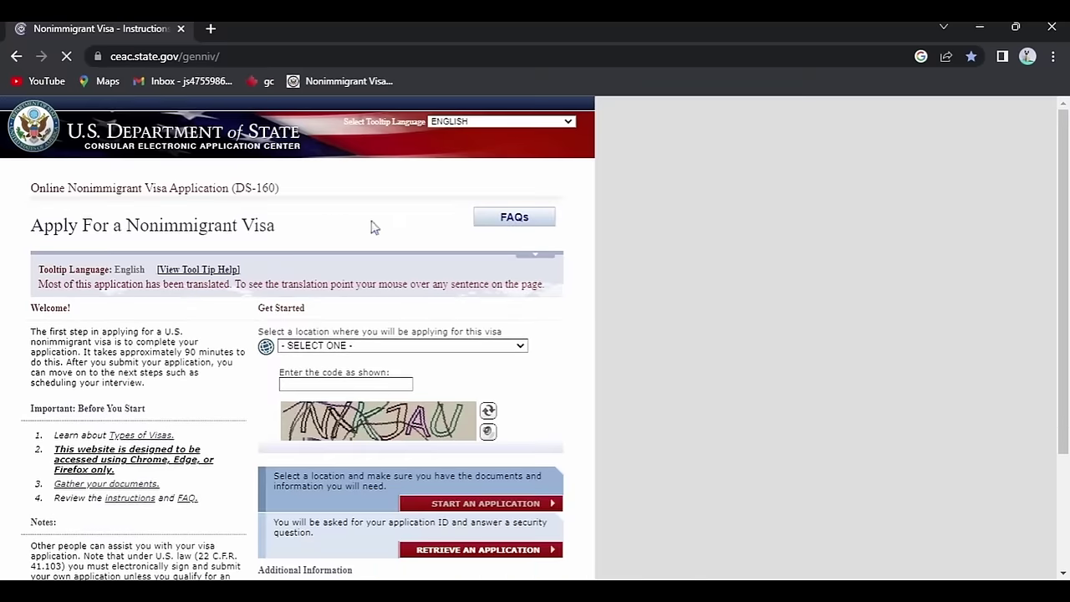
pyautogui.moveTo(34, 188); pyautogui.dragTo(294, 196)
pyautogui.click(454, 211)
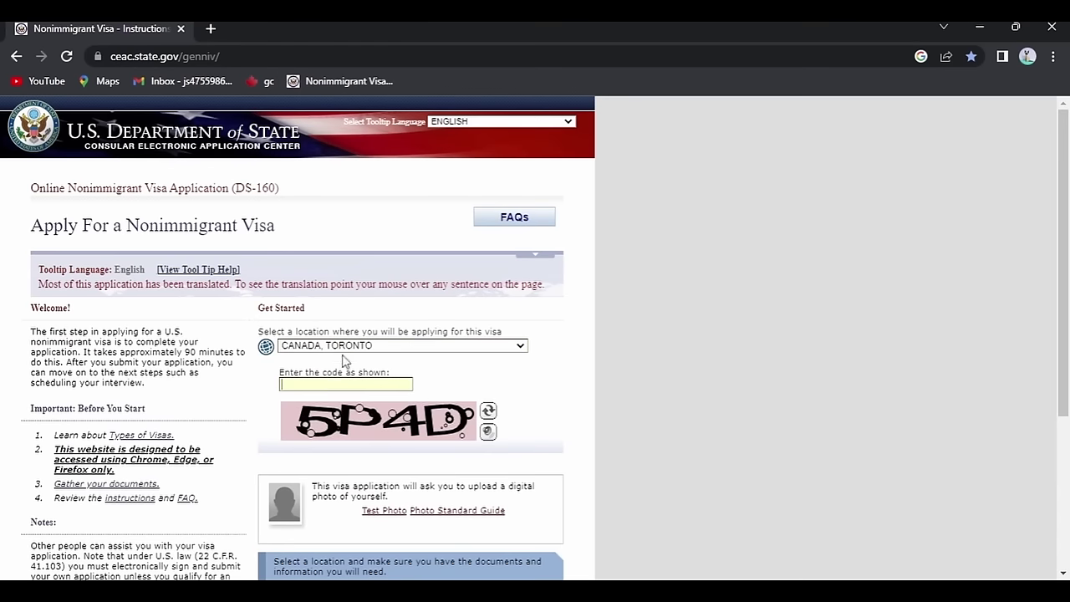
pyautogui.write('5P4D')
pyautogui.scroll(-2, 296, 405)
pyautogui.click(511, 435)
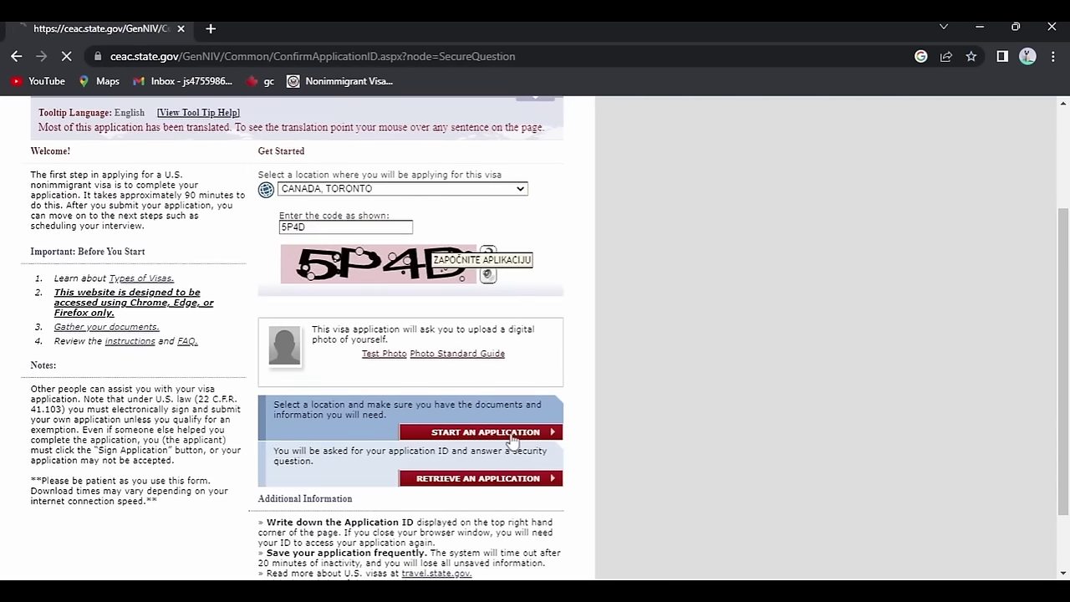
# Agree to the terms notice and select the application ID for copying.
pyautogui.scroll(-3, 258, 355)
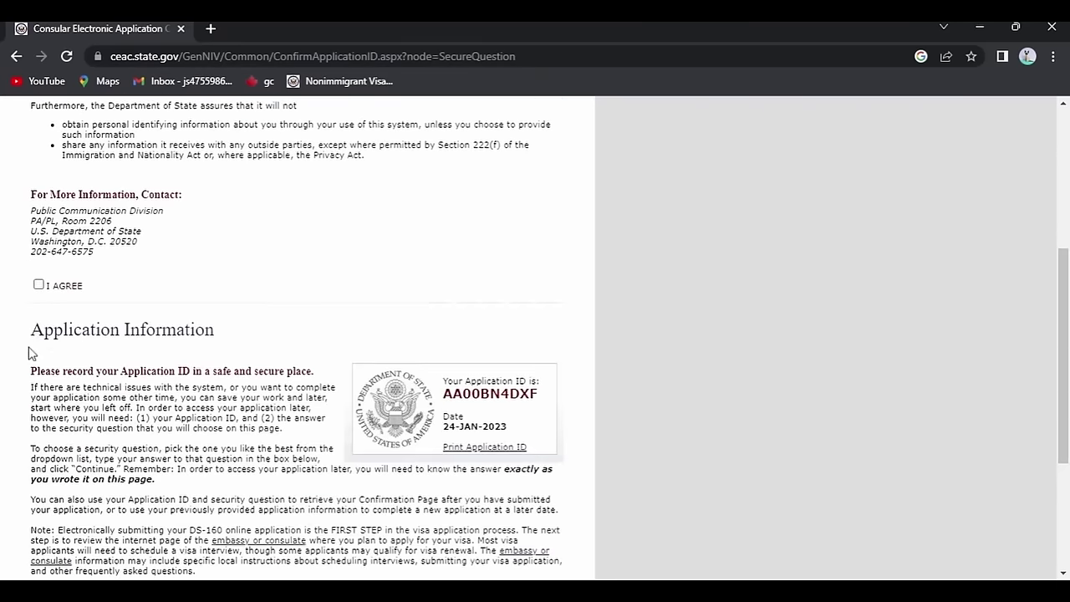
pyautogui.click(37, 287)
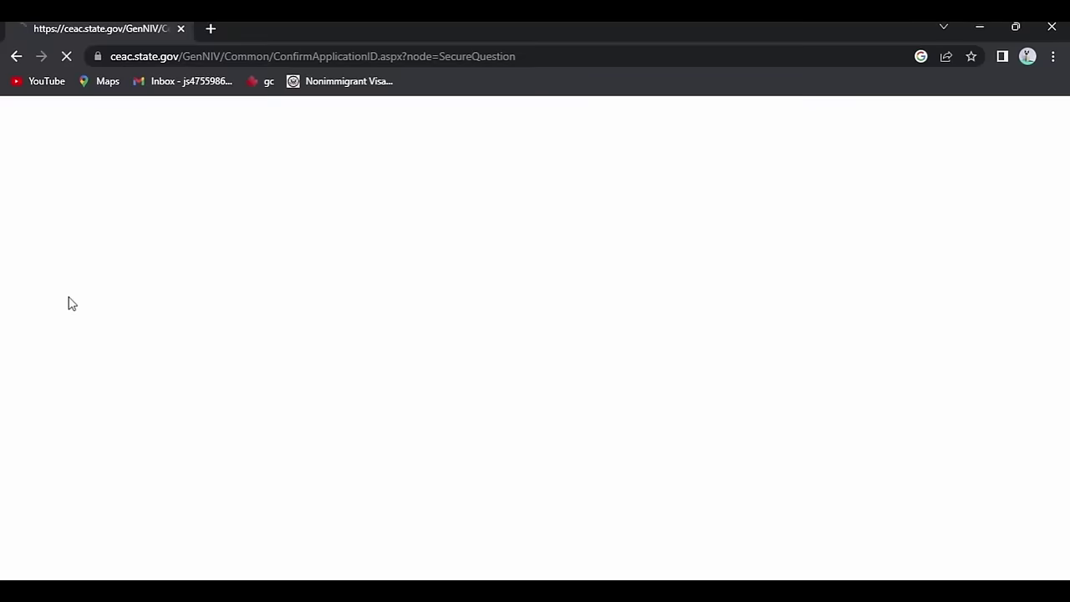
pyautogui.scroll(-3, 344, 320)
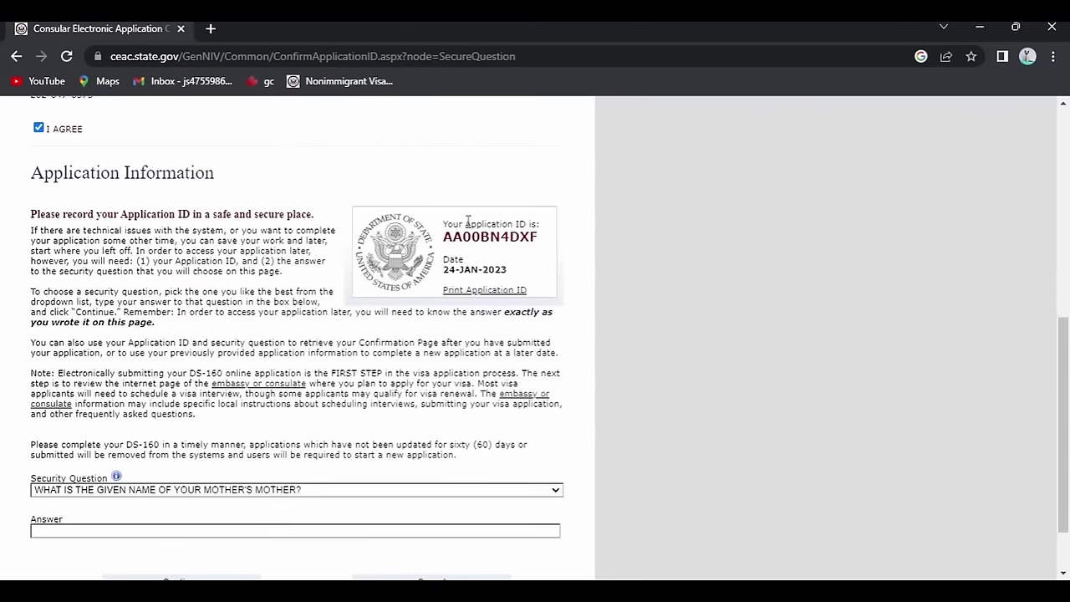
pyautogui.moveTo(447, 238); pyautogui.dragTo(547, 244)
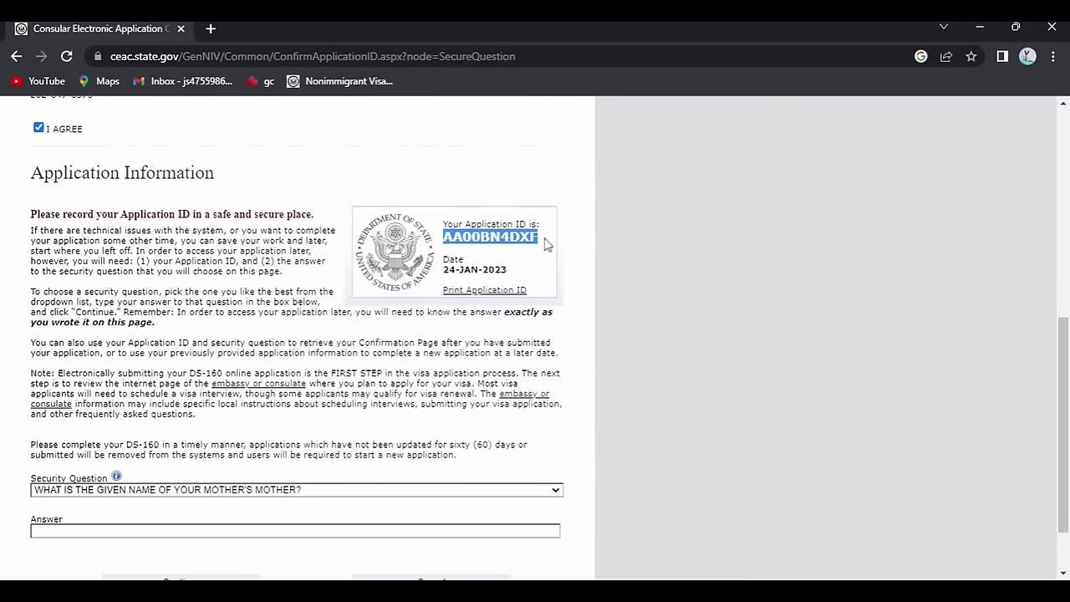
pyautogui.click(521, 290)
# Enter the security answer and continue to Personal Information 1.
pyautogui.scroll(-1, 261, 338)
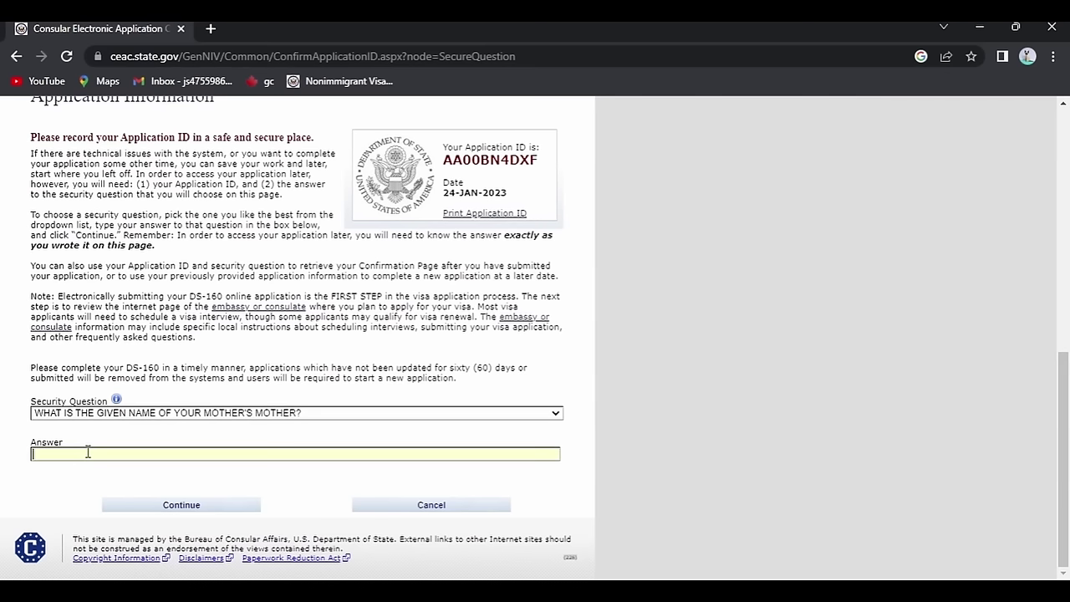
pyautogui.click(88, 452)
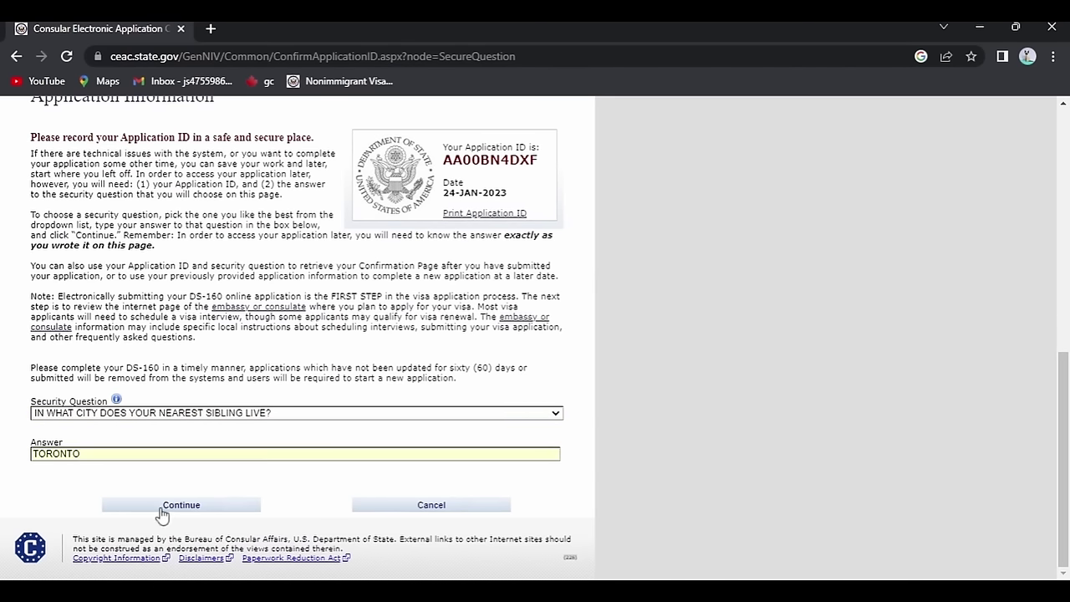
pyautogui.click(182, 511)
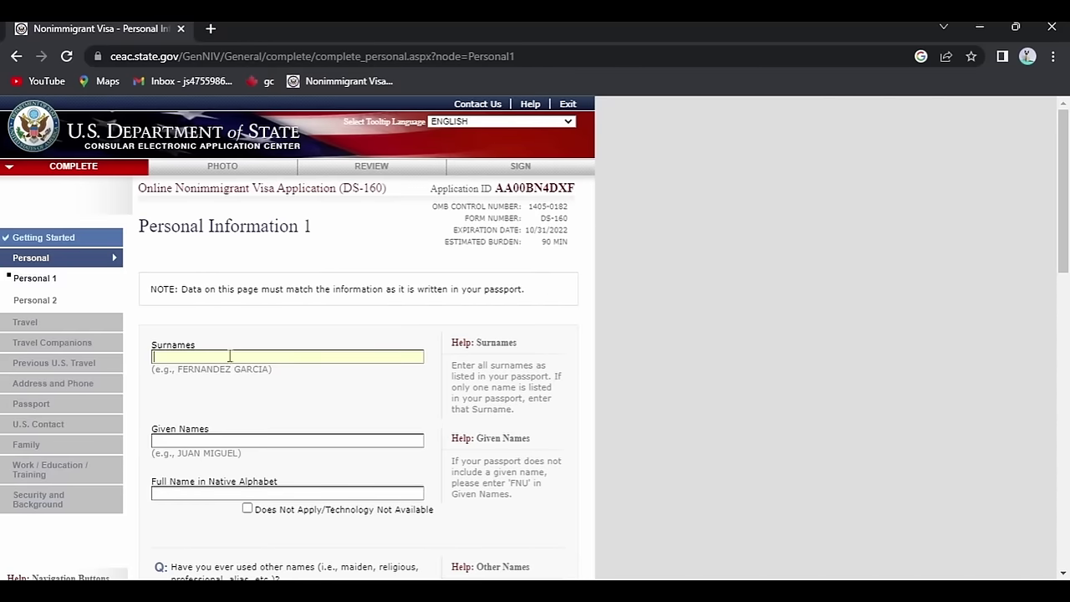
# Enter the applicant's surname and given names, marking the native-alphabet full name not applicable.
pyautogui.click(210, 441)
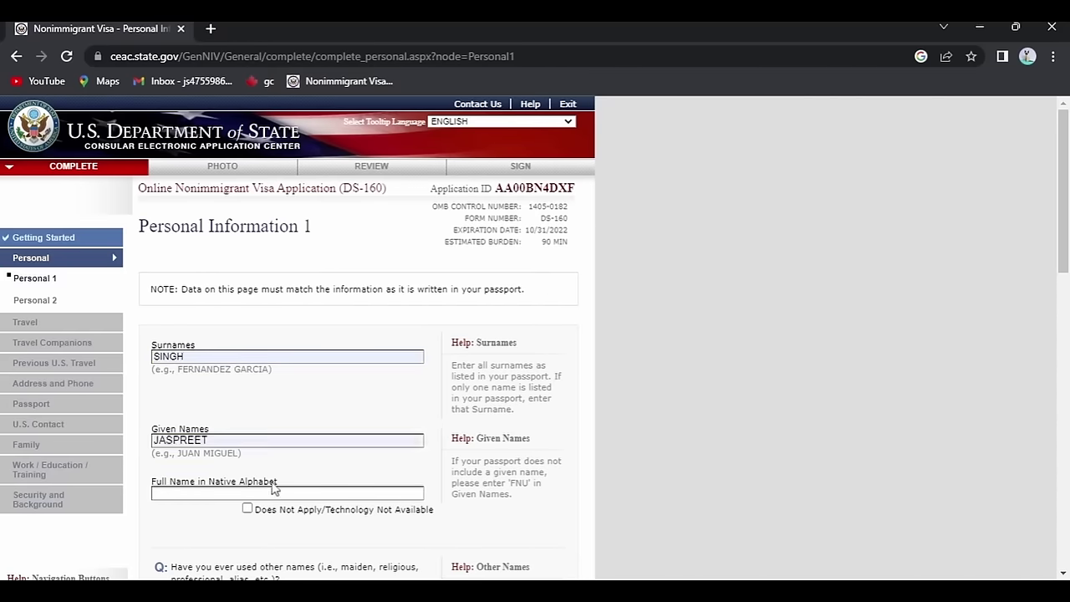
pyautogui.scroll(-1, 271, 448)
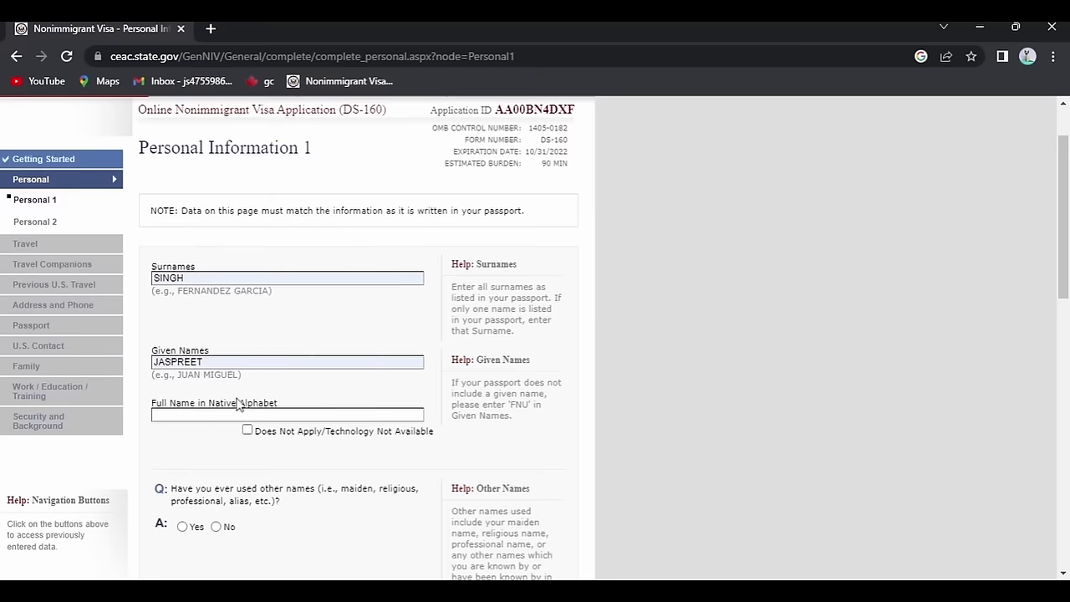
pyautogui.click(248, 431)
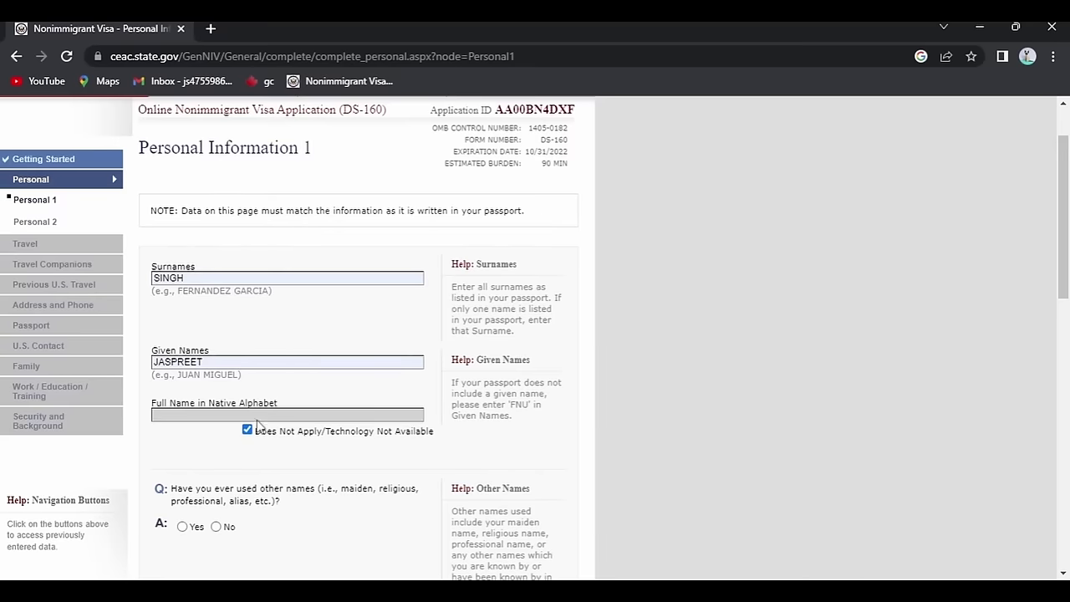
# Answer No to other names and telecode, and set sex Male and marital status SINGLE.
pyautogui.scroll(-3, 259, 428)
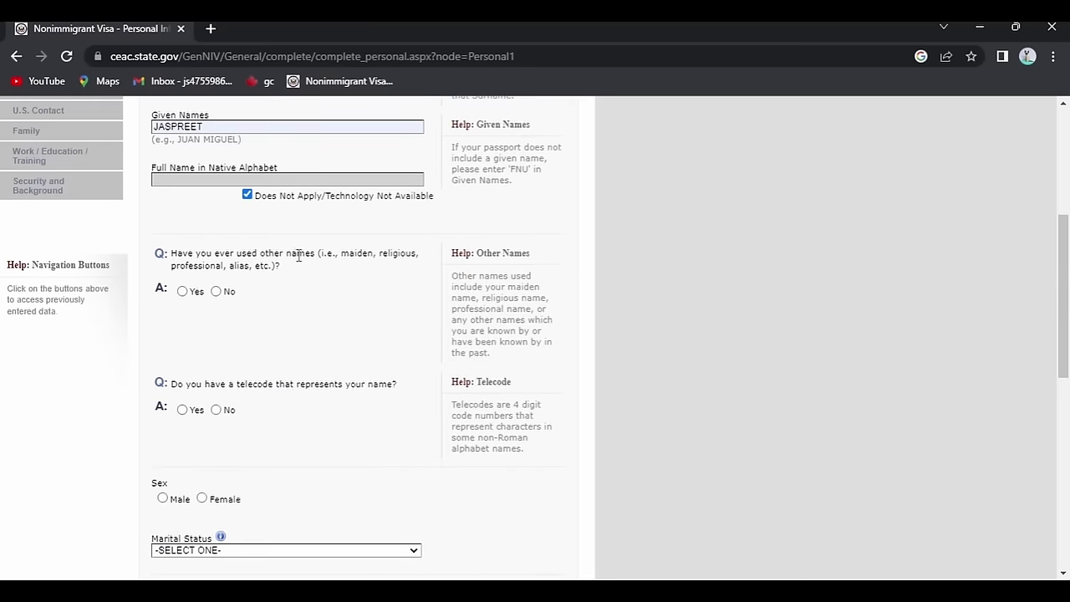
pyautogui.click(216, 291)
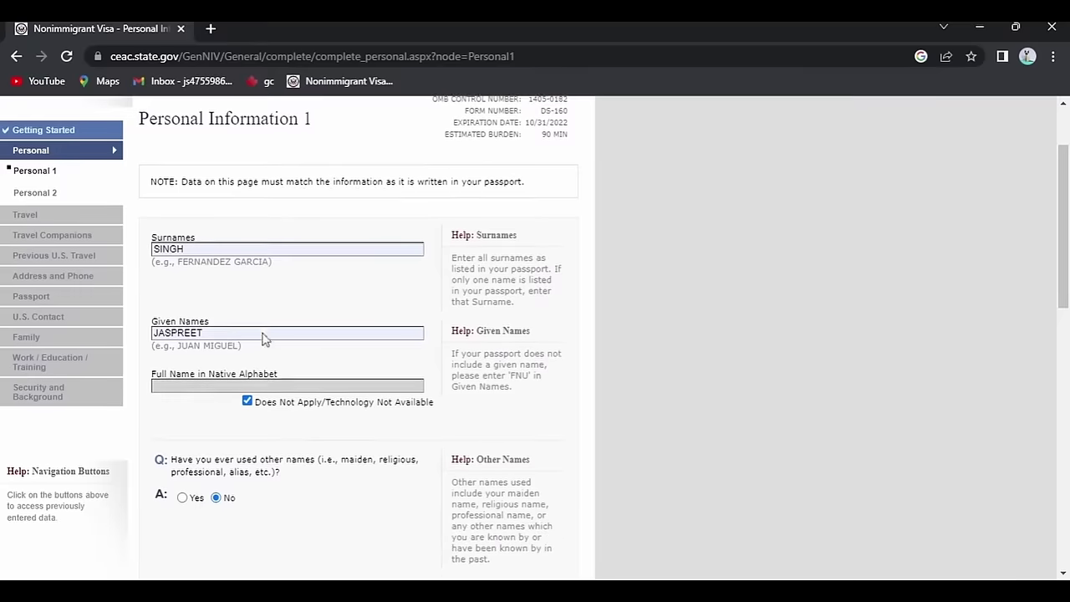
pyautogui.scroll(-3, 264, 338)
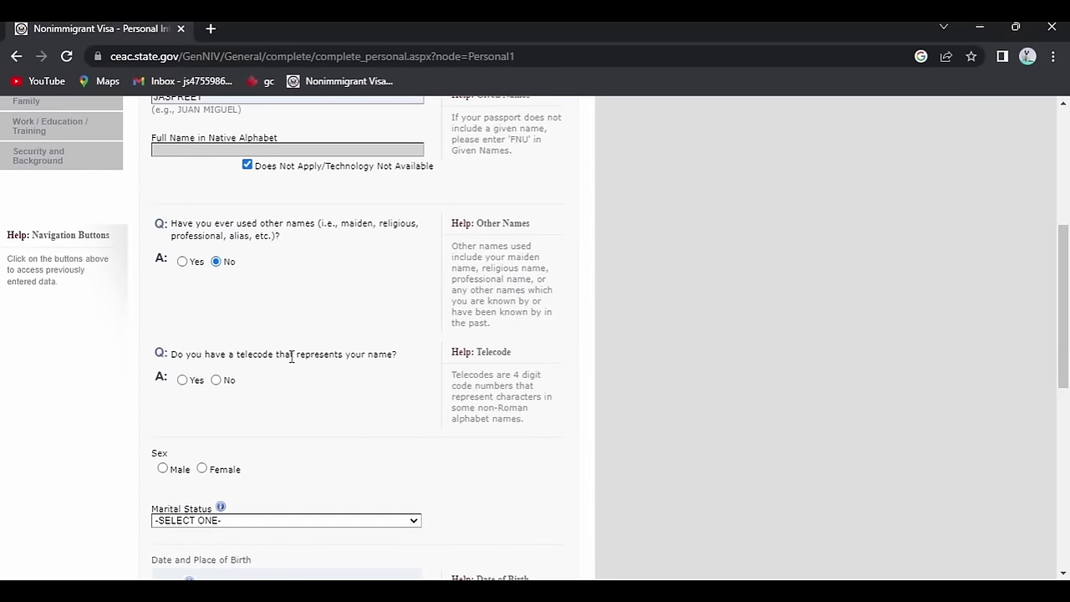
pyautogui.click(216, 380)
pyautogui.scroll(-3, 284, 401)
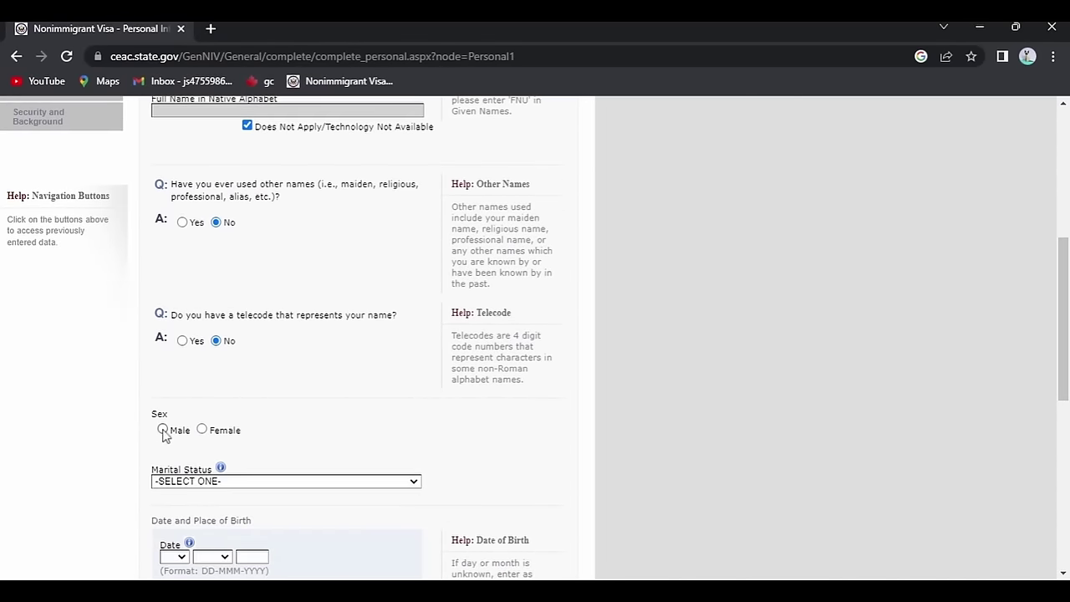
pyautogui.click(162, 428)
pyautogui.scroll(-2, 299, 420)
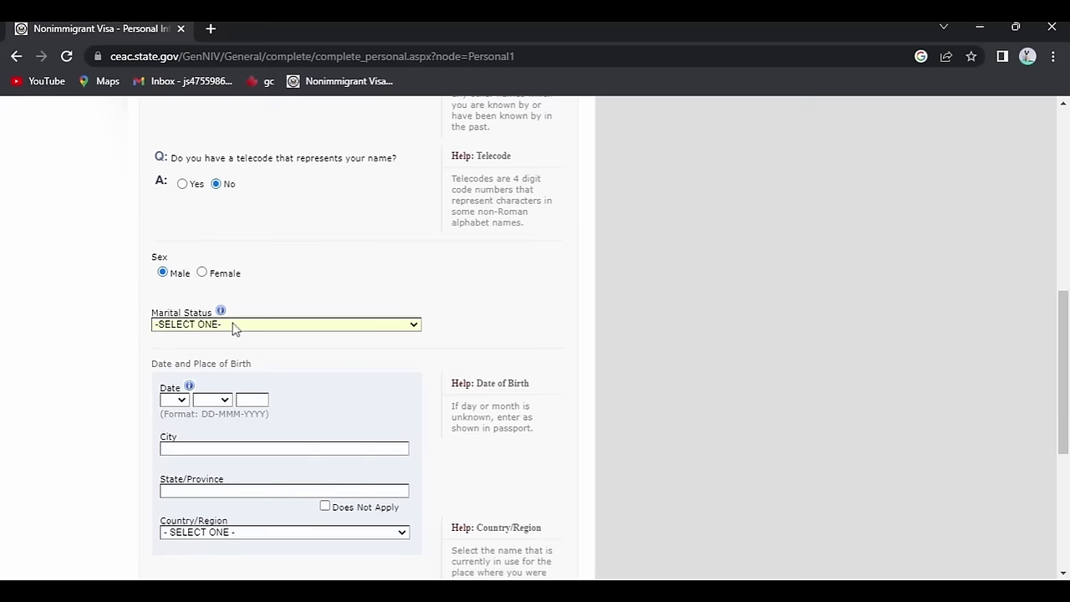
pyautogui.click(234, 328)
pyautogui.click(220, 396)
# Enter birth city ABC and state/province ABC, with INDIA as birth country.
pyautogui.scroll(-1, 260, 378)
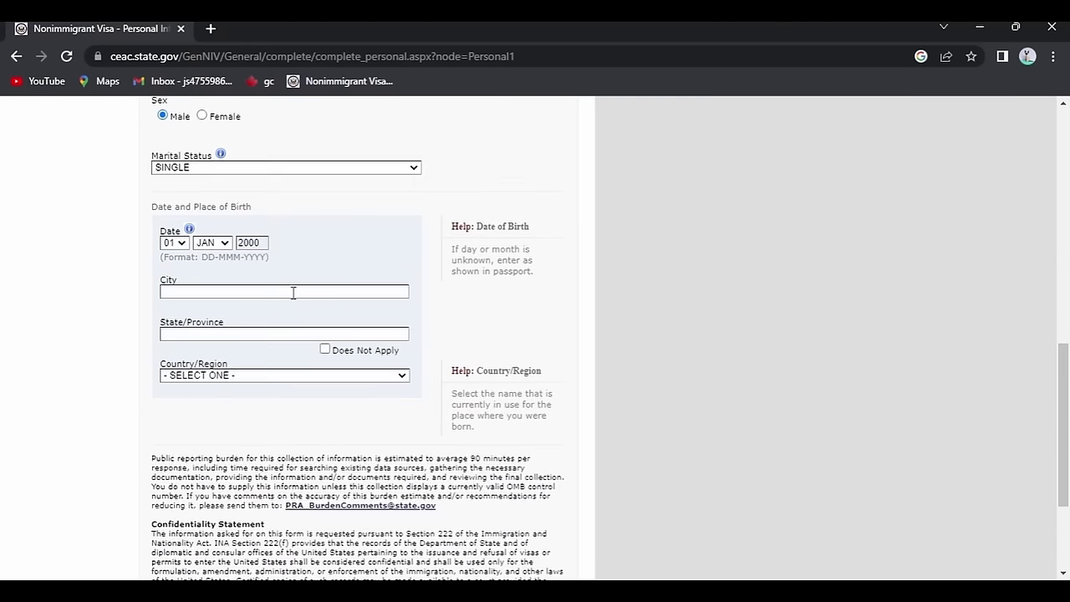
pyautogui.write('ABC')
pyautogui.press('Tab')
pyautogui.write('ABCind')
pyautogui.scroll(-2, 291, 270)
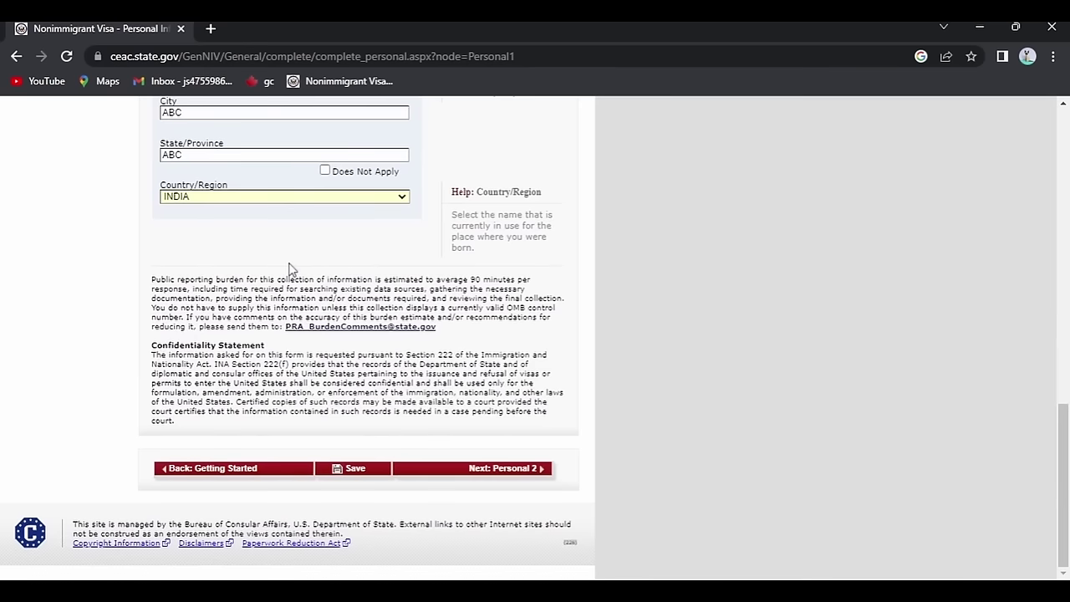
# Save Personal Information 1 and proceed to Personal Information 2.
pyautogui.click(351, 470)
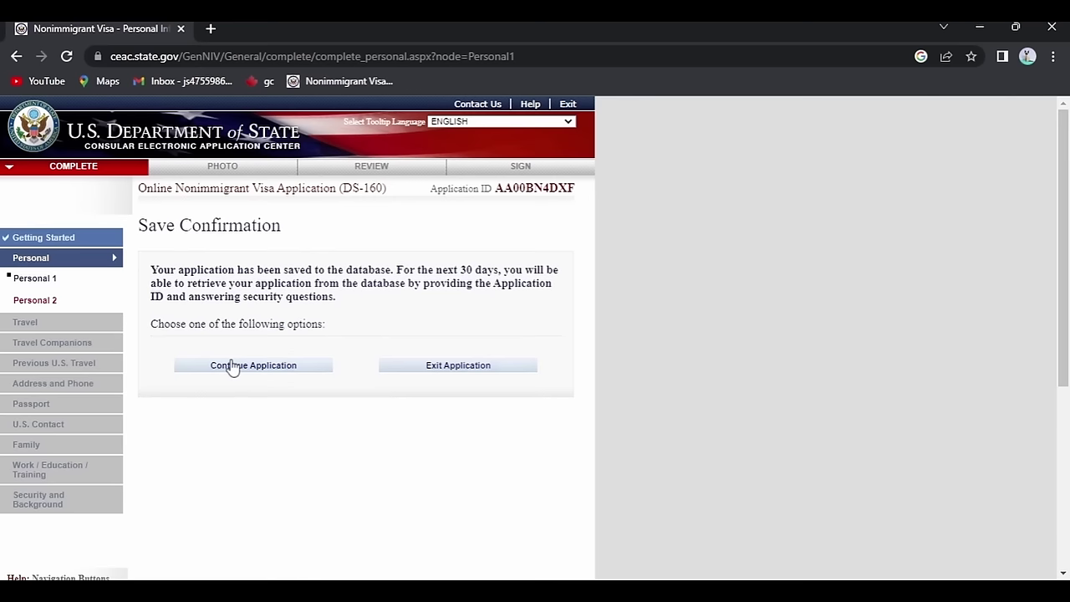
pyautogui.click(247, 373)
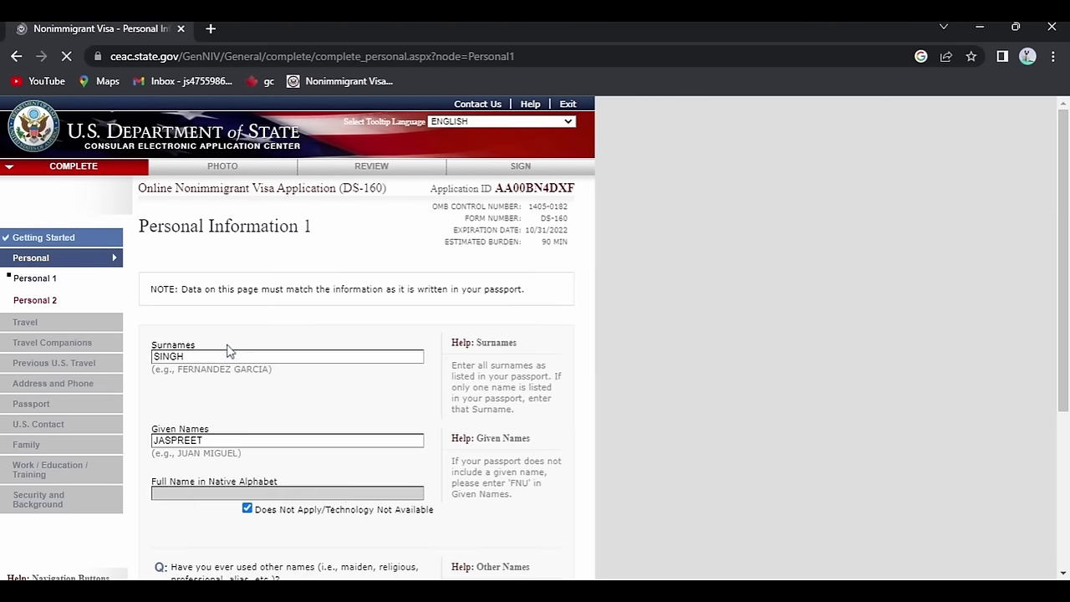
pyautogui.scroll(-2, 497, 316)
pyautogui.scroll(-10, 497, 321)
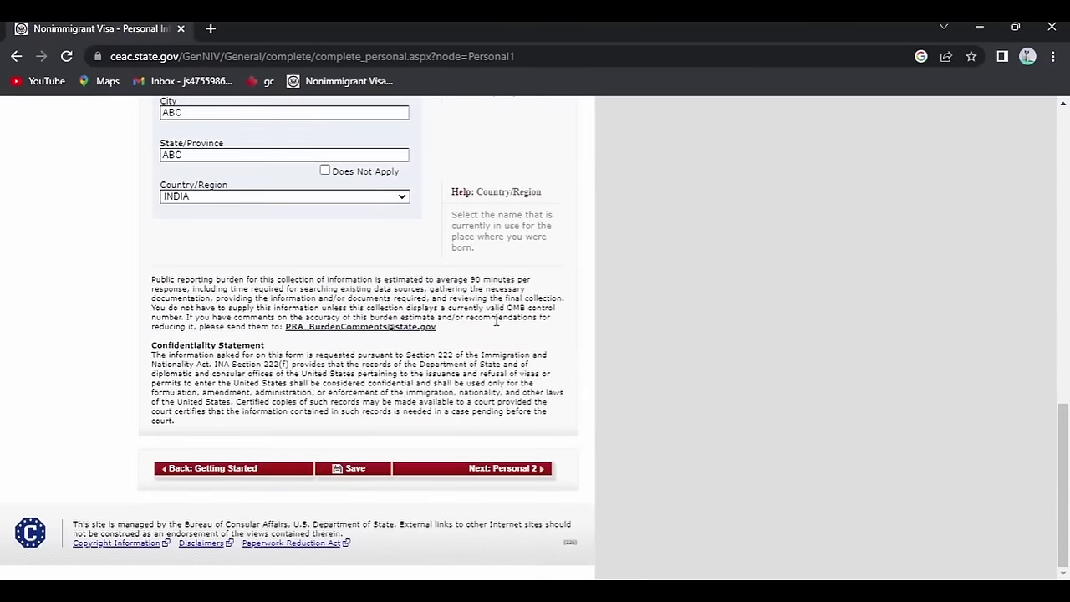
pyautogui.click(523, 476)
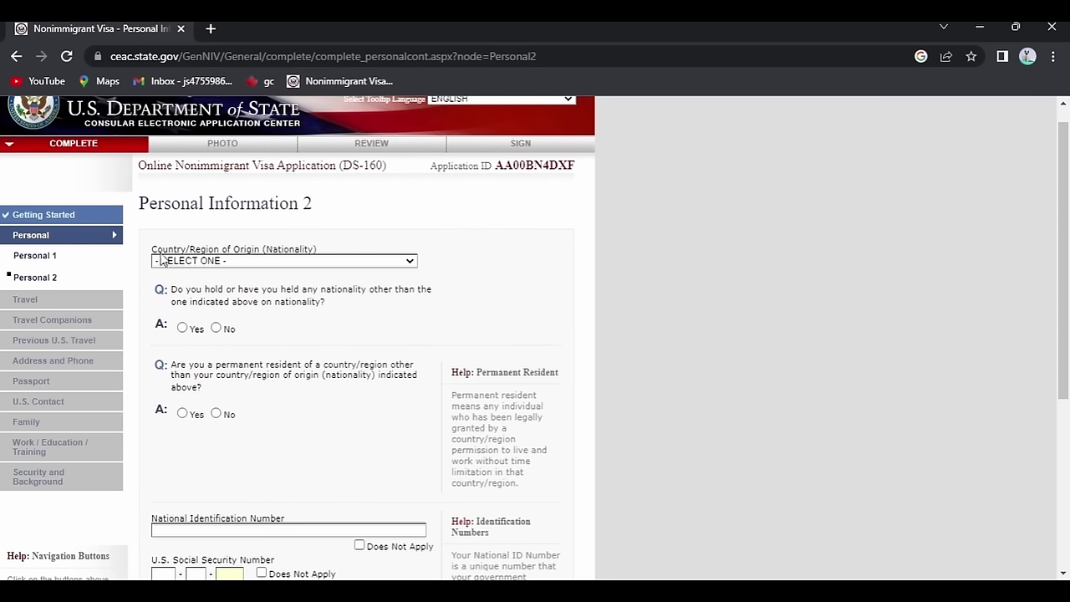
# Set nationality INDIA and answer No to other nationalities and permanent residency elsewhere.
pyautogui.click(278, 268)
pyautogui.click(215, 327)
pyautogui.scroll(-2, 216, 327)
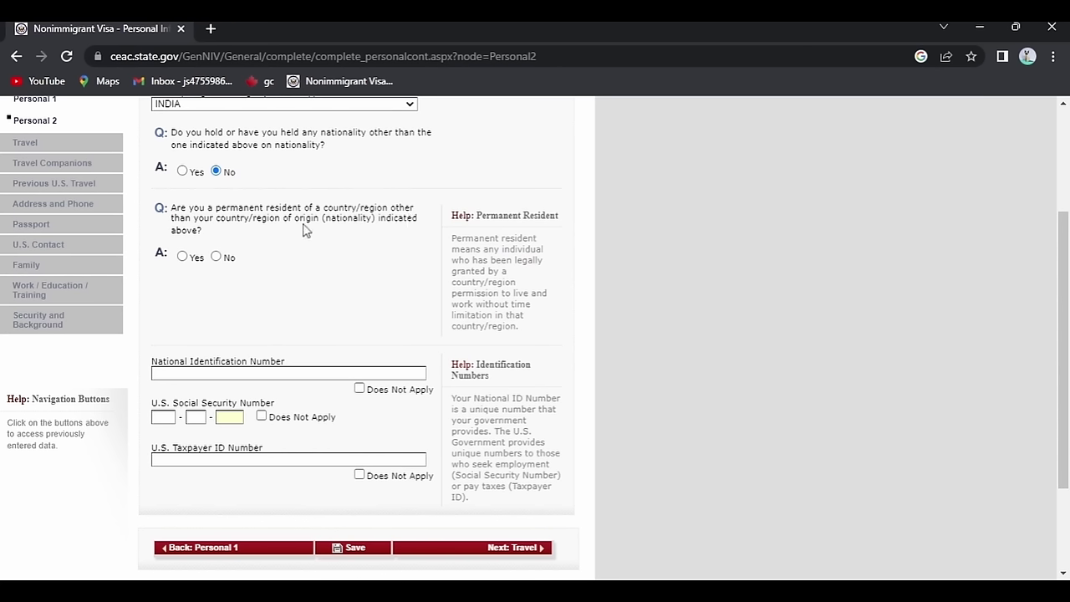
pyautogui.click(216, 256)
pyautogui.scroll(-2, 215, 234)
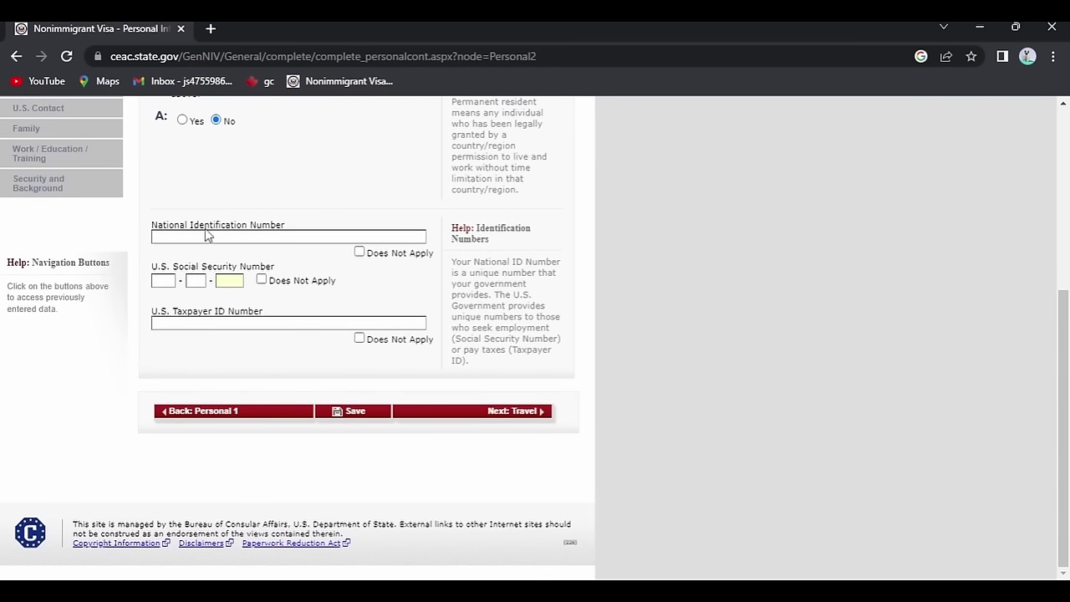
# Mark national ID, Social Security and taxpayer ID not applicable, save, and continue to Travel.
pyautogui.click(359, 252)
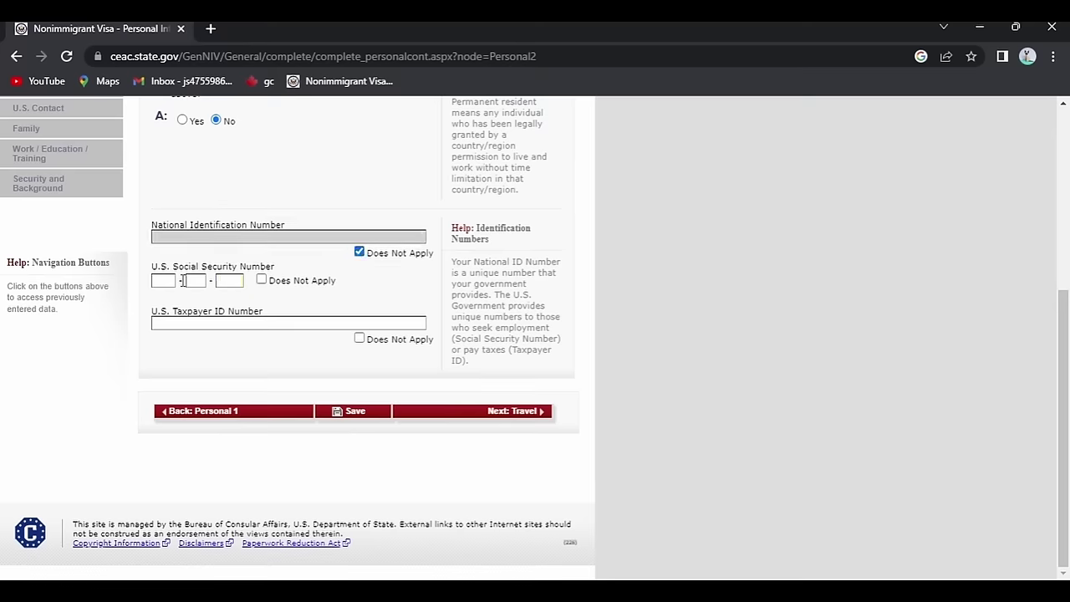
pyautogui.click(262, 280)
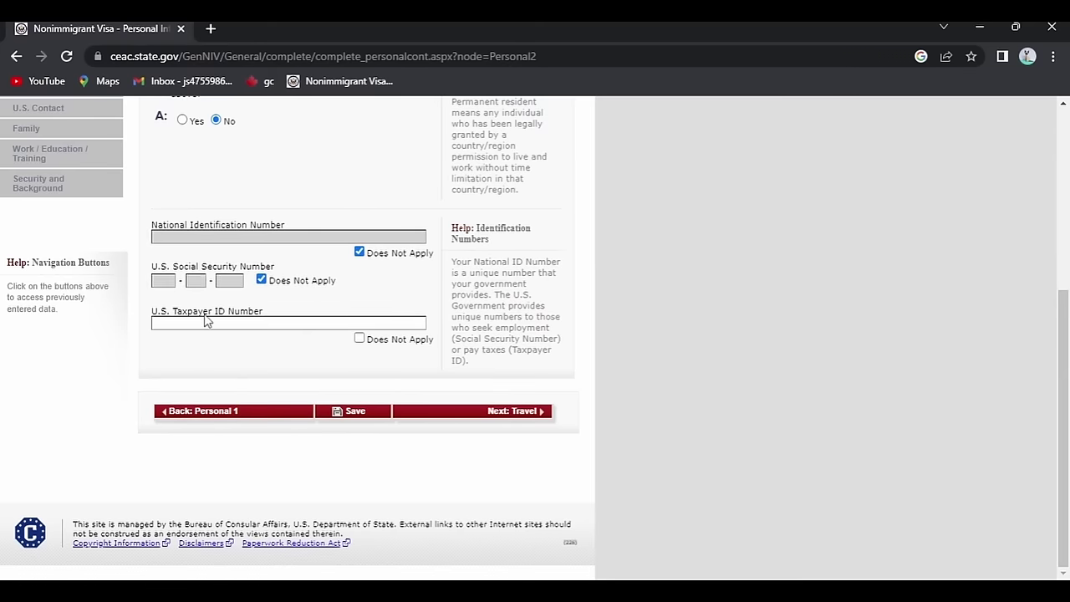
pyautogui.click(358, 337)
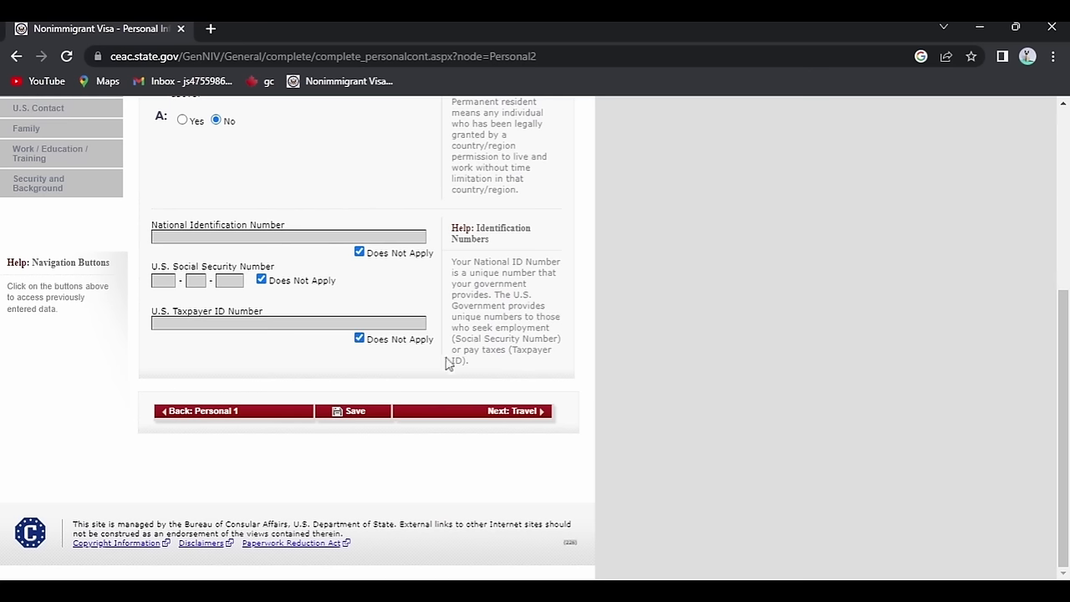
pyautogui.click(364, 411)
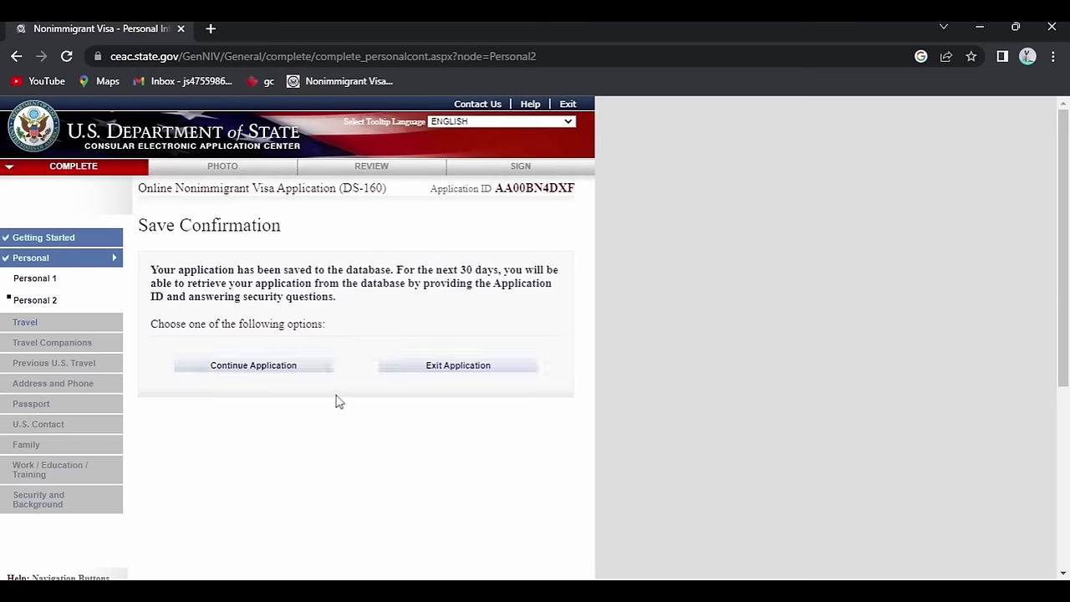
pyautogui.click(255, 368)
pyautogui.scroll(-4, 418, 387)
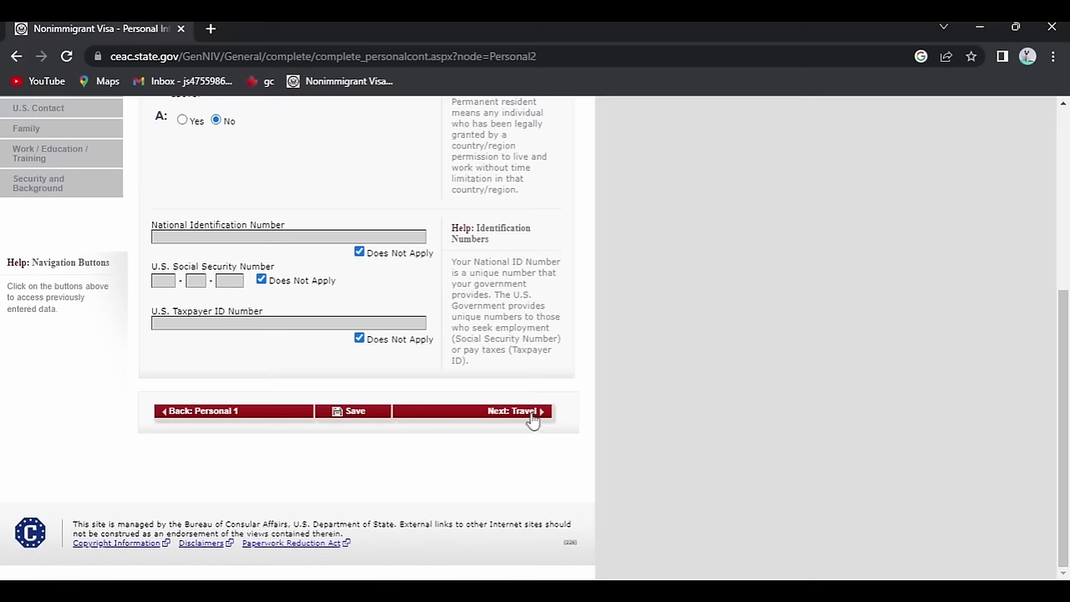
pyautogui.click(534, 413)
# Choose TEMP. BUSINESS PLEASURE VISITOR (B) with B1/B2 class and answer No to specific travel plans.
pyautogui.scroll(-2, 220, 282)
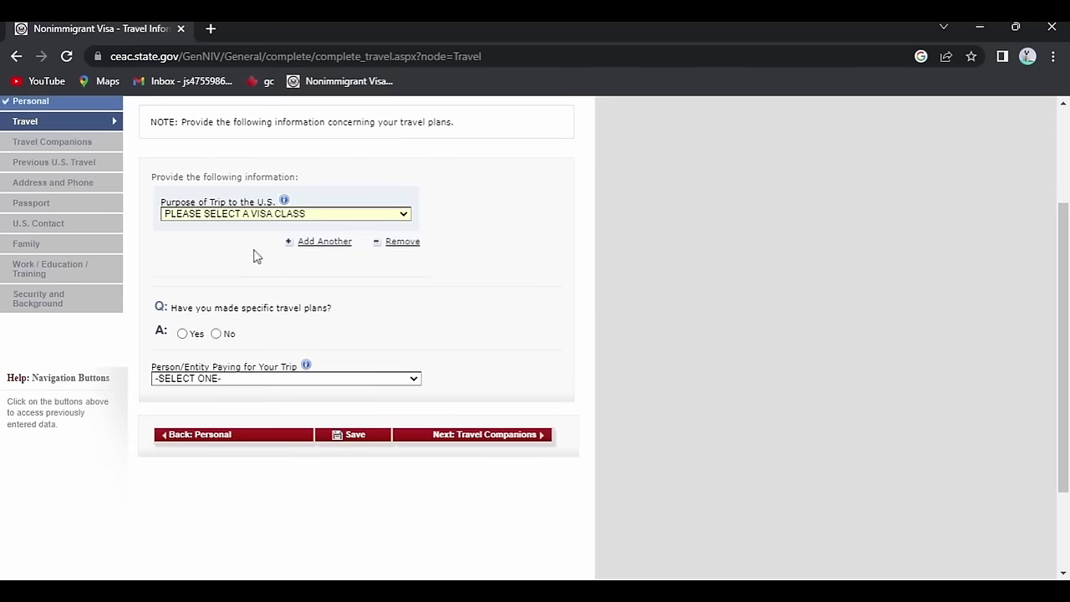
pyautogui.click(283, 257)
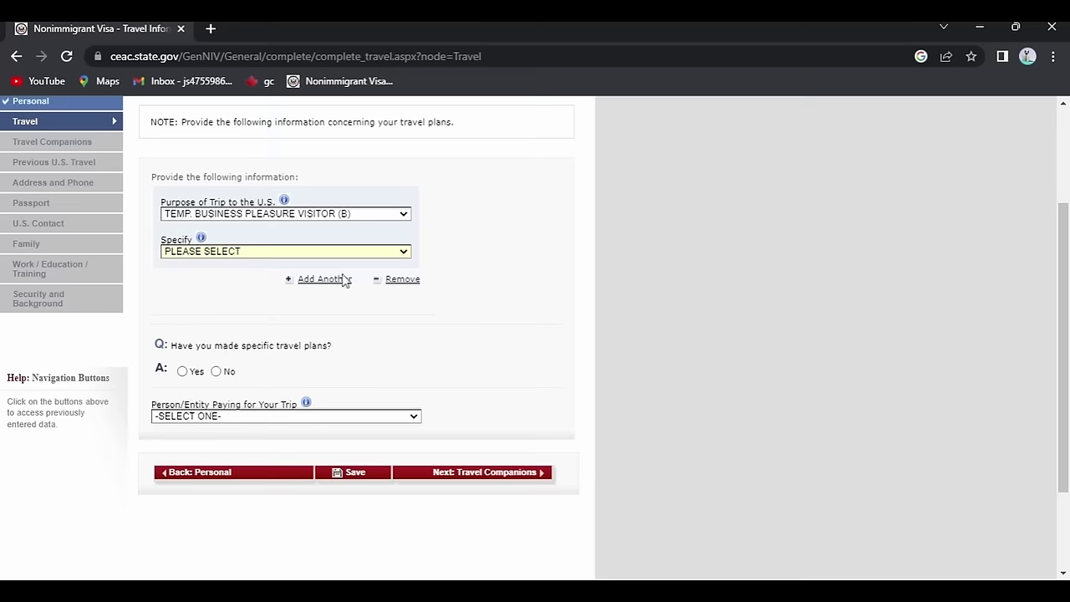
pyautogui.click(343, 281)
pyautogui.scroll(-2, 549, 272)
pyautogui.click(216, 247)
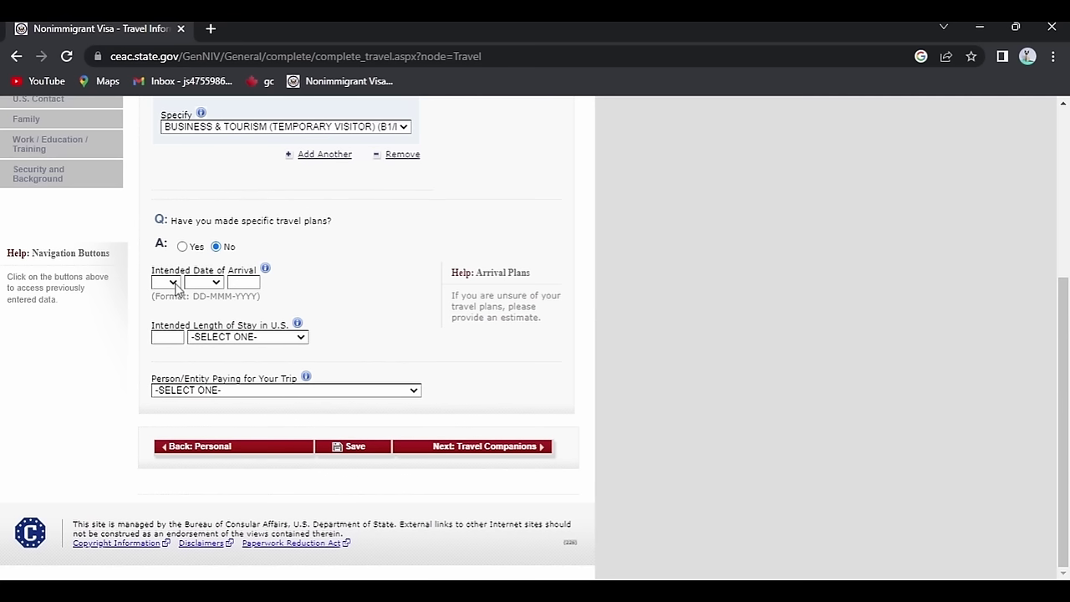
# Set the arrival date to 01 FEB 2050 and the stay length to 7.
pyautogui.click(166, 309)
pyautogui.click(158, 339)
pyautogui.write('7')
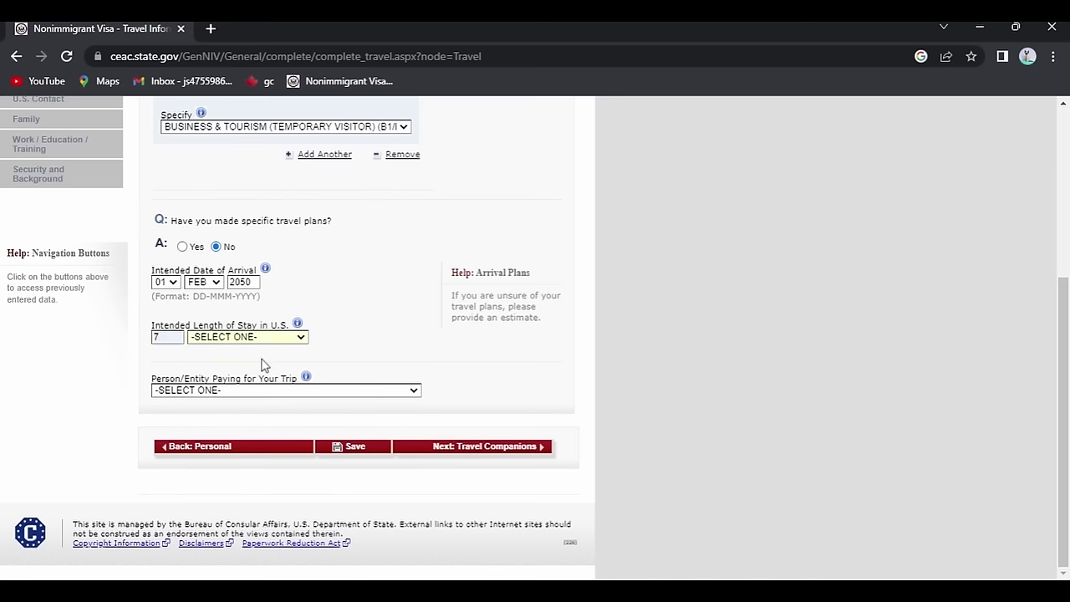
pyautogui.write('d')
# Enter the stay address CHELSEA SAVOY HOTEL, NEW YORK, state New York, ZIP 10011.
pyautogui.scroll(-2, 209, 334)
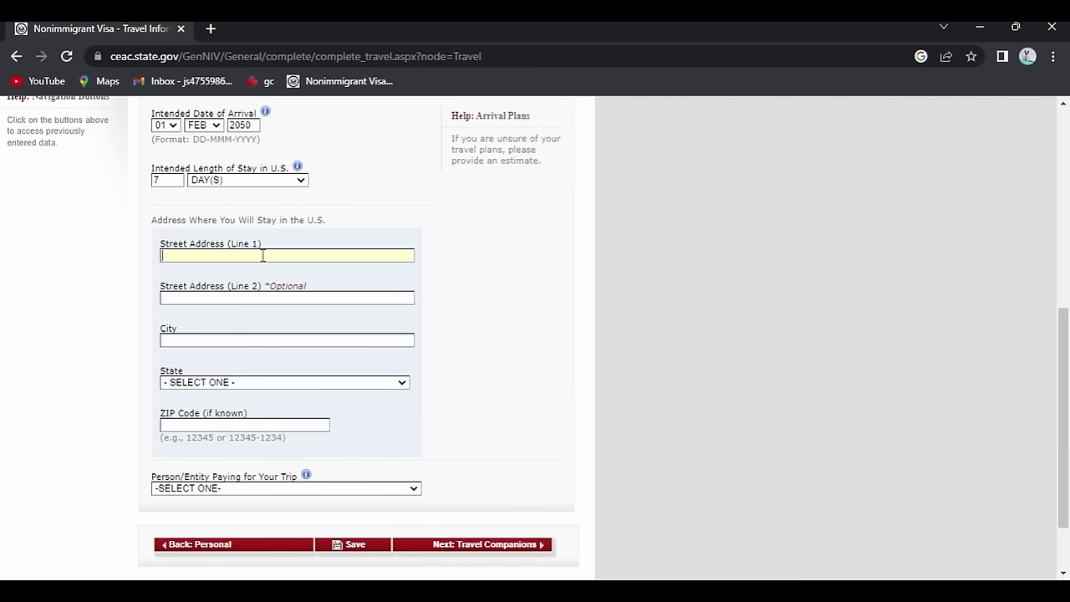
pyautogui.write('CHELSEA SAVOY HOTEL')
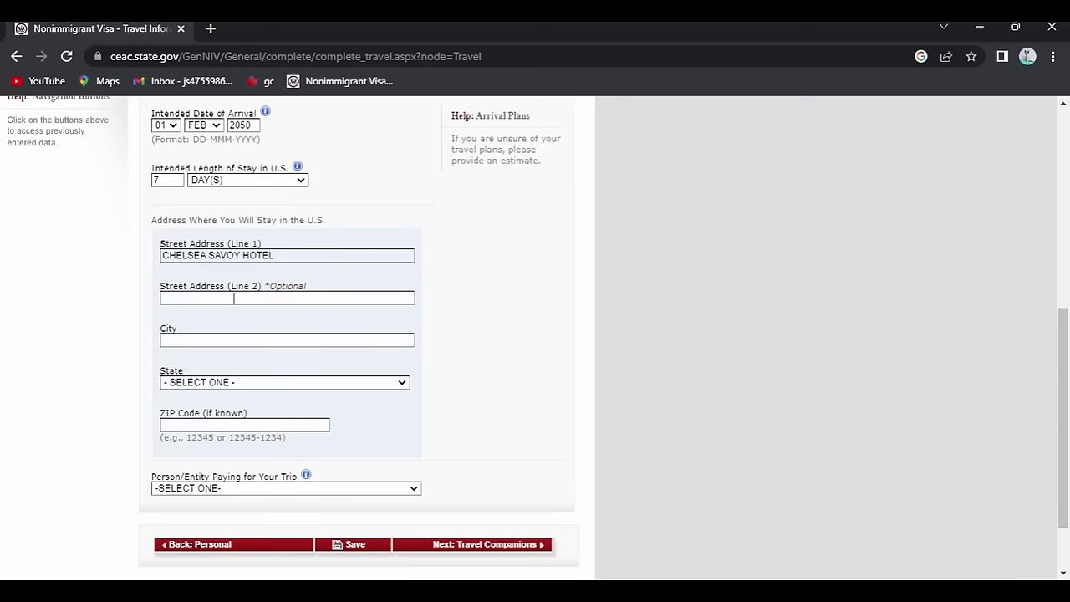
pyautogui.click(186, 338)
pyautogui.write('NEW YORK')
pyautogui.press('Tab')
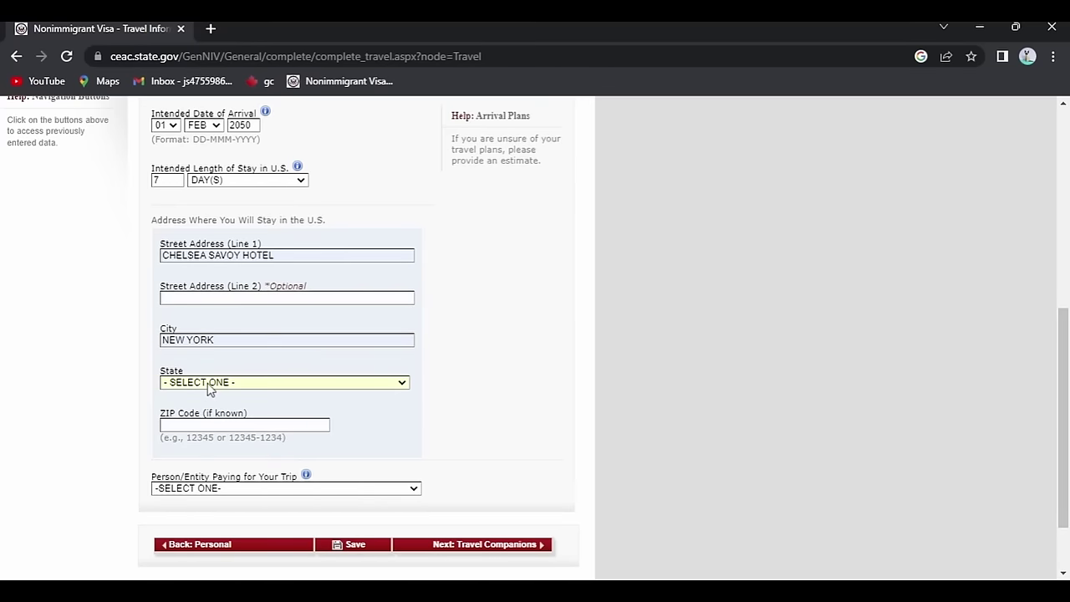
pyautogui.write('new york')
pyautogui.scroll(-1, 260, 334)
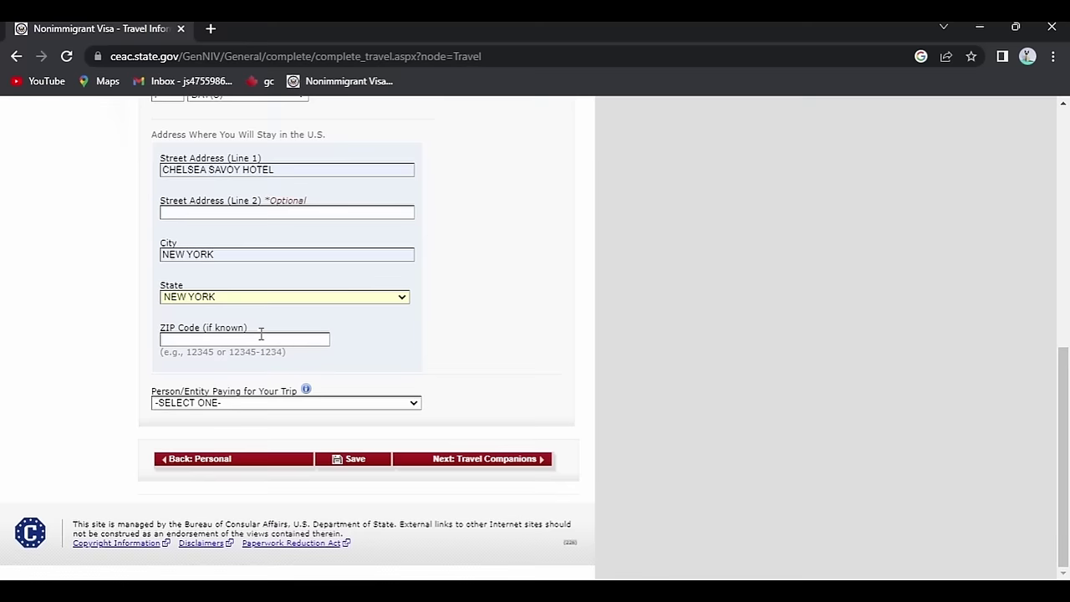
pyautogui.write('10011')
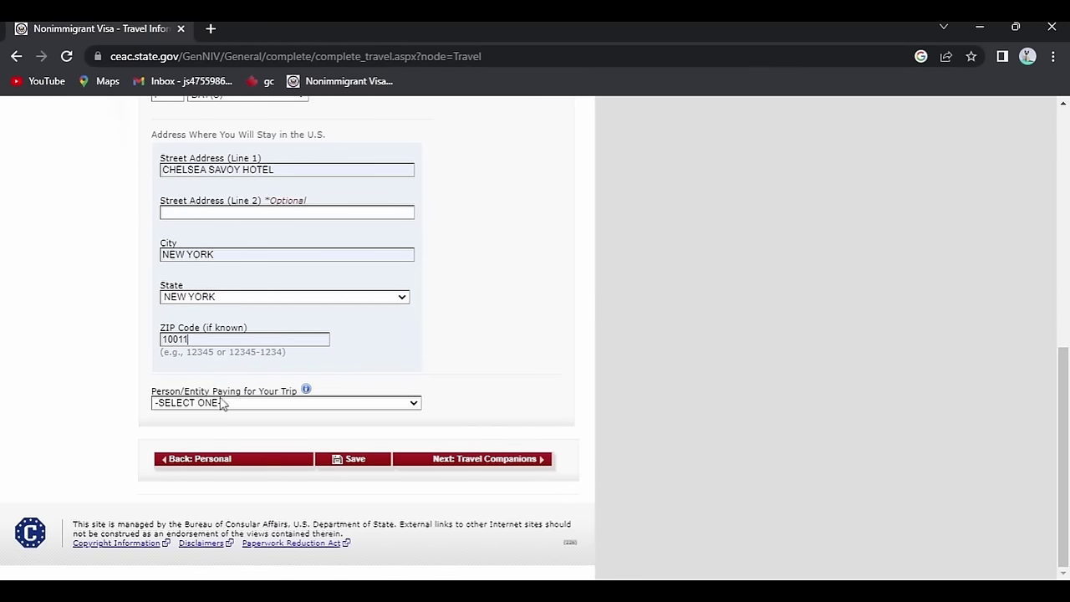
# Set SELF as the trip payer and save the Travel page.
pyautogui.click(317, 406)
pyautogui.click(219, 431)
pyautogui.click(341, 465)
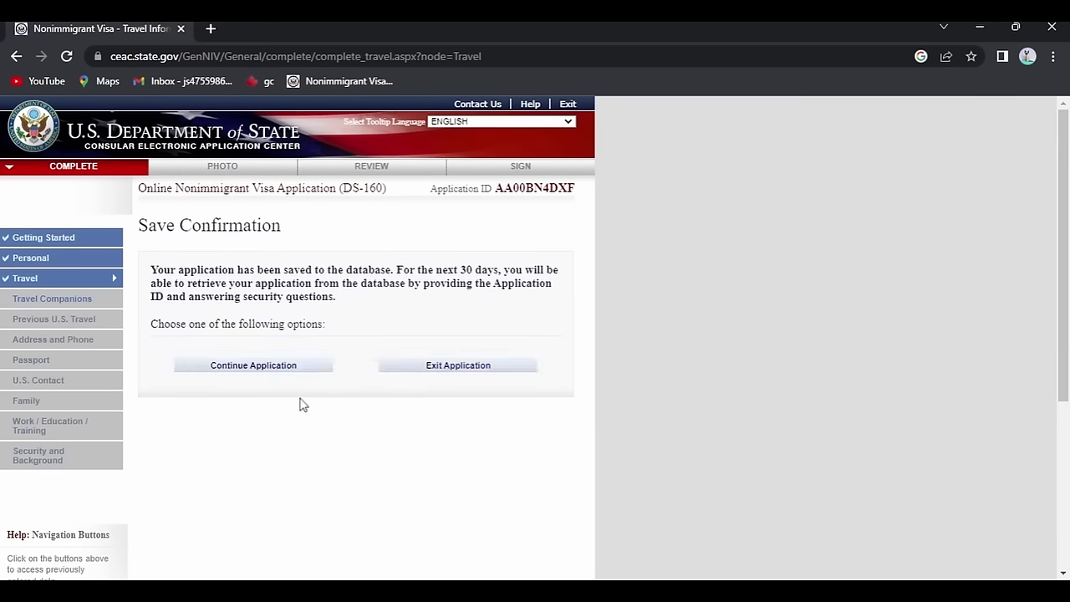
pyautogui.click(249, 368)
pyautogui.scroll(-10, 542, 306)
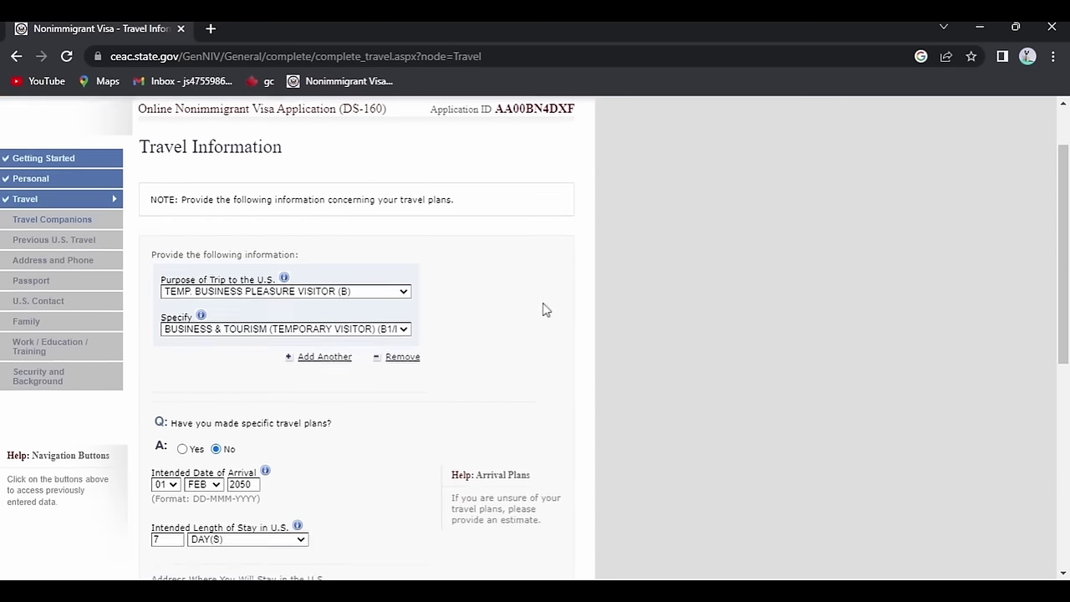
# On the Travel Companions page, answer No to other persons traveling and save.
pyautogui.click(488, 457)
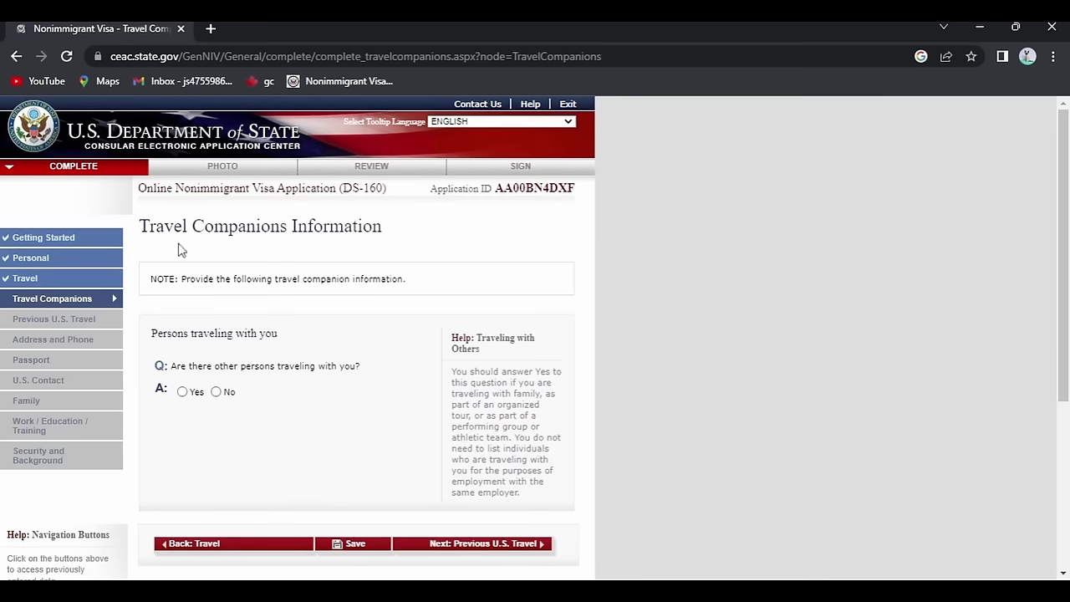
pyautogui.scroll(-1, 251, 335)
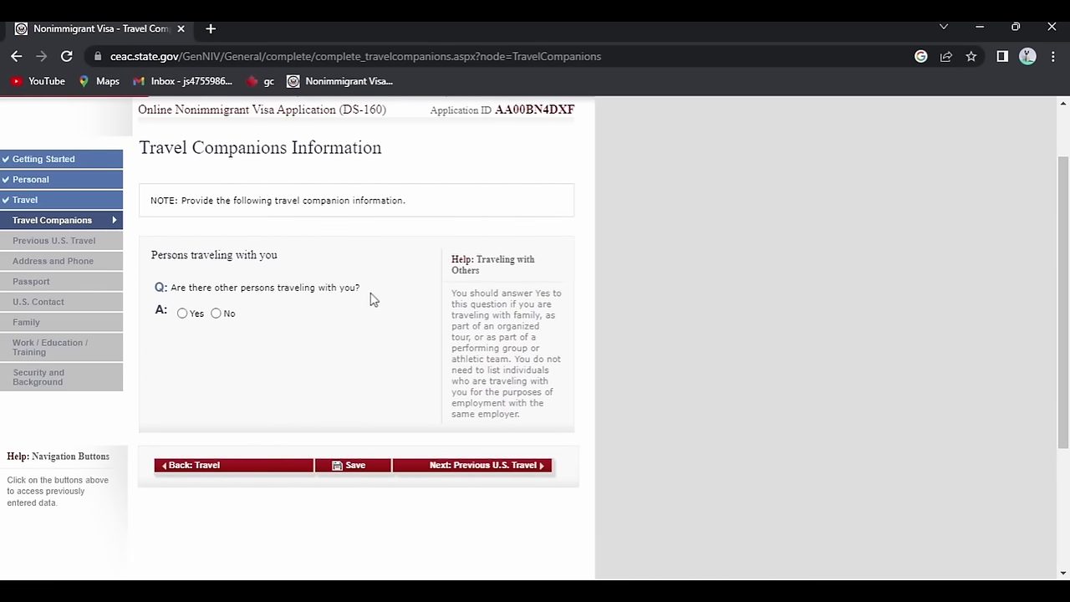
pyautogui.click(215, 313)
pyautogui.scroll(-3, 347, 401)
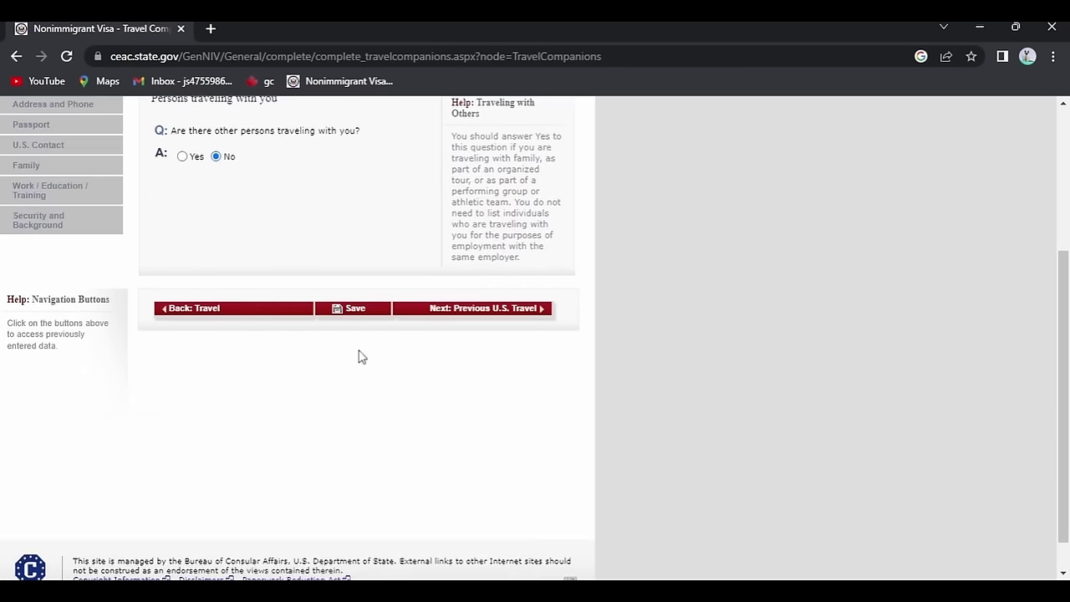
pyautogui.click(360, 311)
pyautogui.scroll(-2, 394, 304)
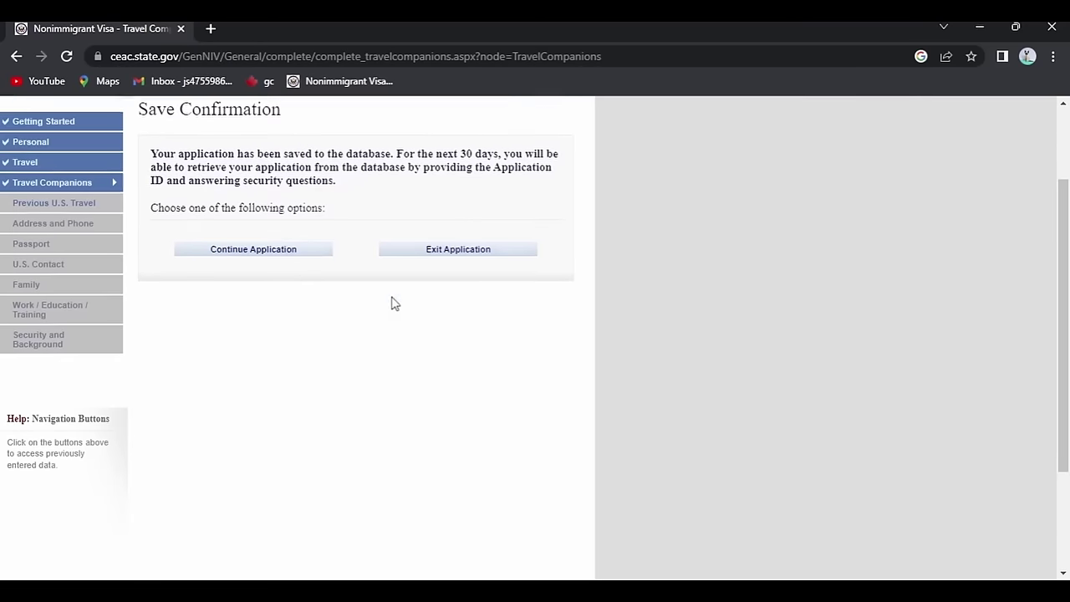
pyautogui.scroll(-3, 509, 365)
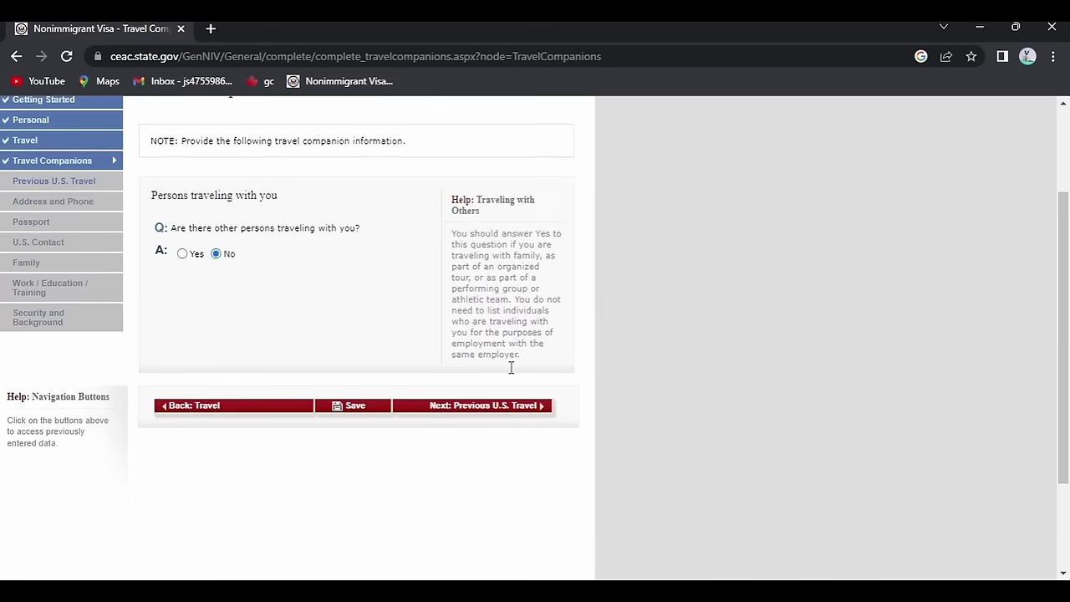
# Answer No to ever being in the U.S. and ever holding a U.S. visa.
pyautogui.click(513, 389)
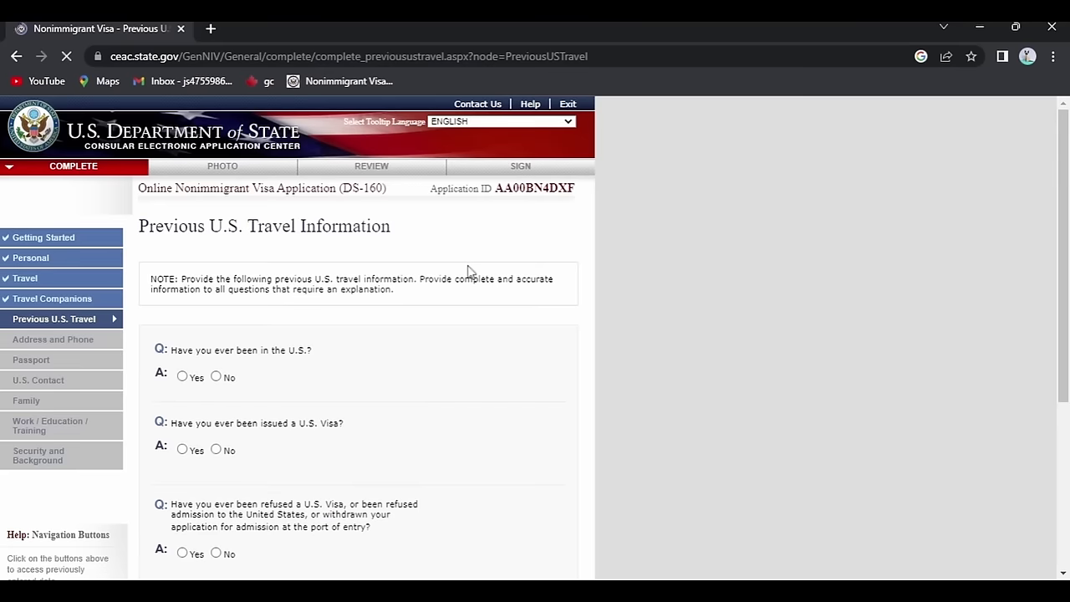
pyautogui.scroll(-3, 211, 238)
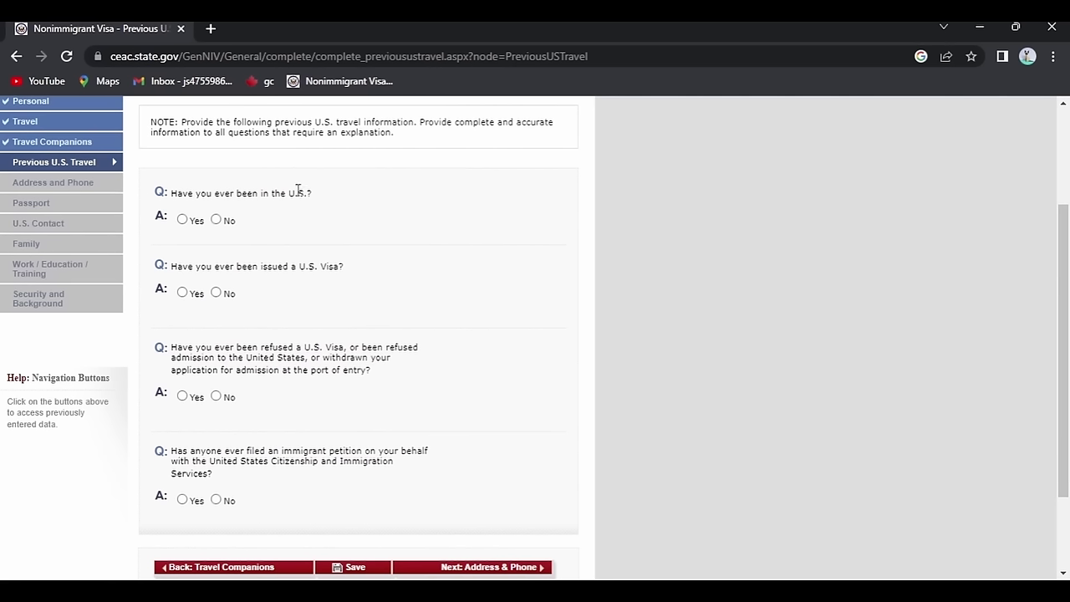
pyautogui.click(216, 220)
pyautogui.click(215, 294)
pyautogui.scroll(-1, 185, 284)
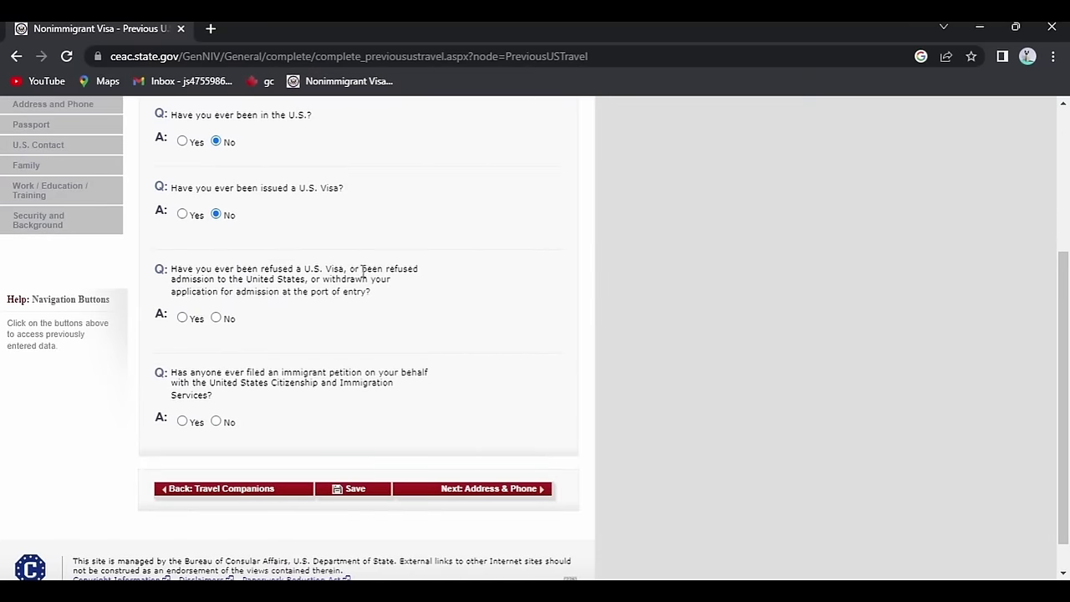
# Answer No to visa refusals and immigrant petitions, then save and continue.
pyautogui.click(216, 319)
pyautogui.click(215, 421)
pyautogui.scroll(-5, 381, 440)
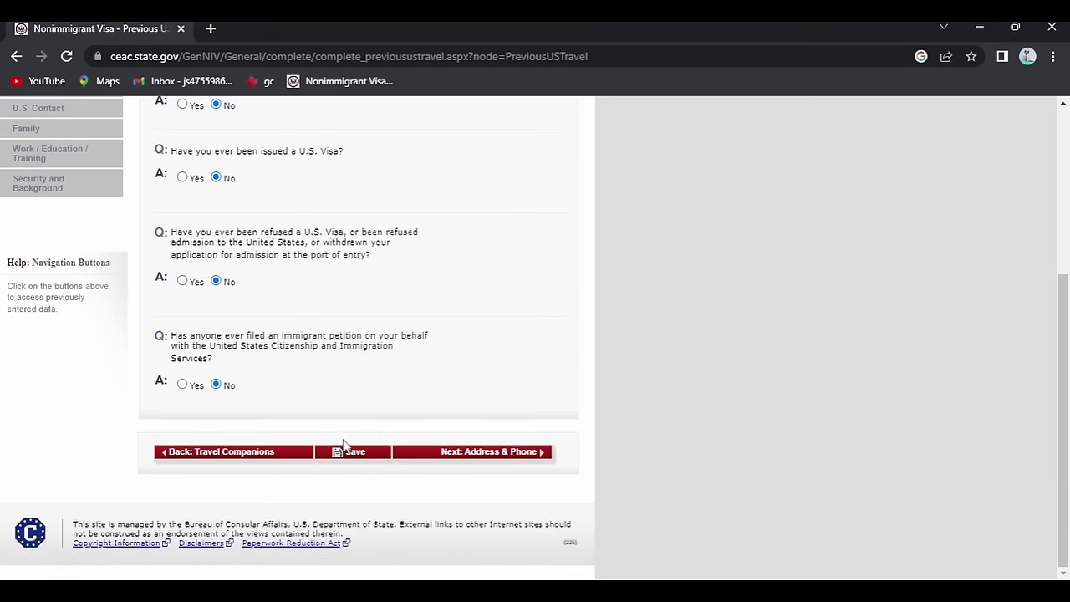
pyautogui.click(343, 456)
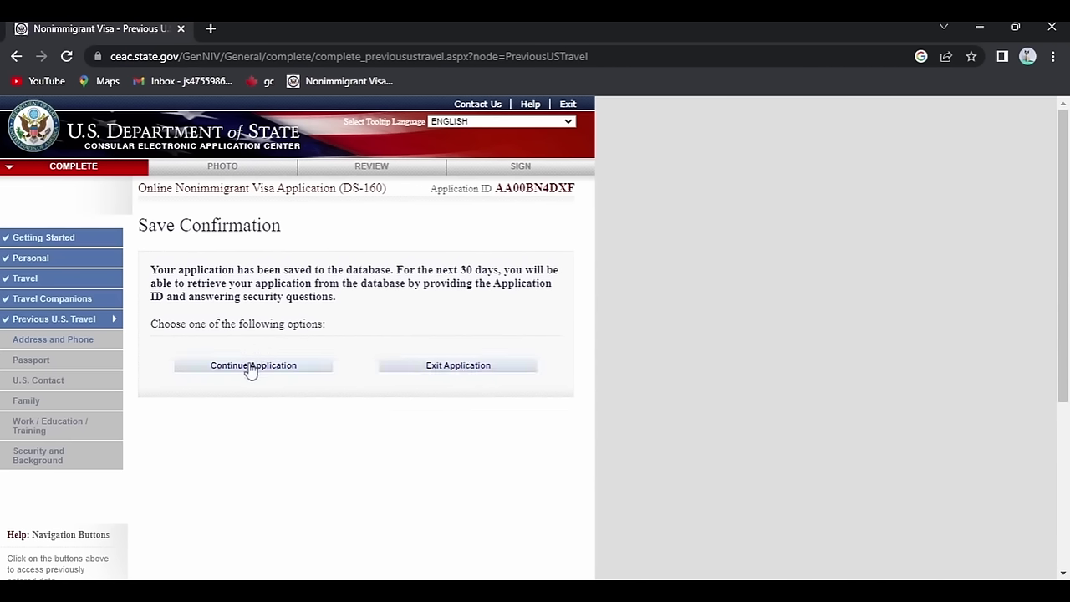
pyautogui.click(252, 367)
pyautogui.scroll(-3, 418, 319)
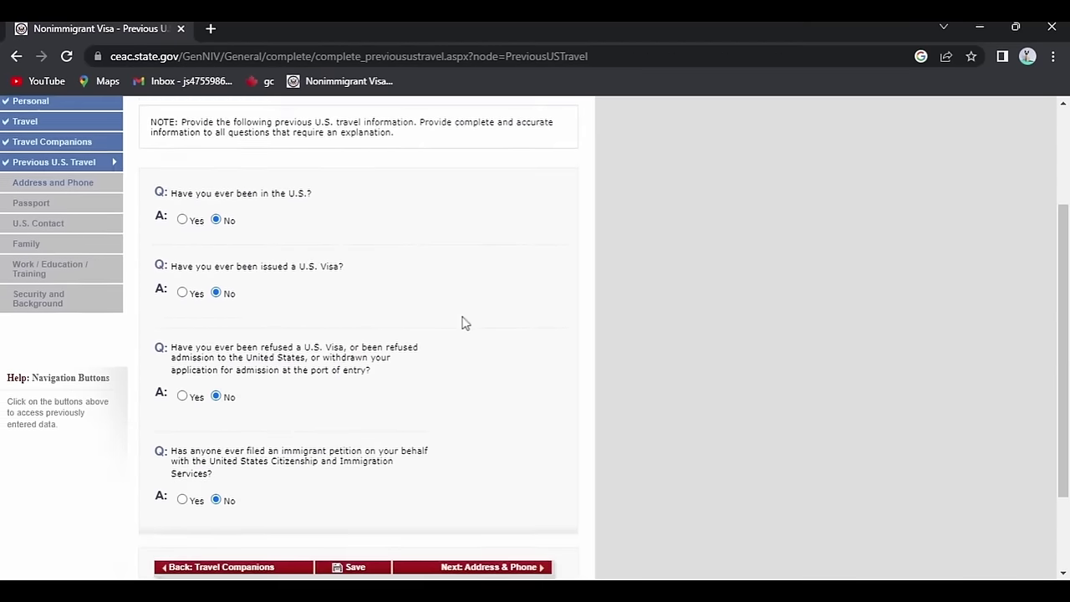
# Enter the home street, city TORONTO, state/province and postal code on Address and Phone.
pyautogui.click(509, 453)
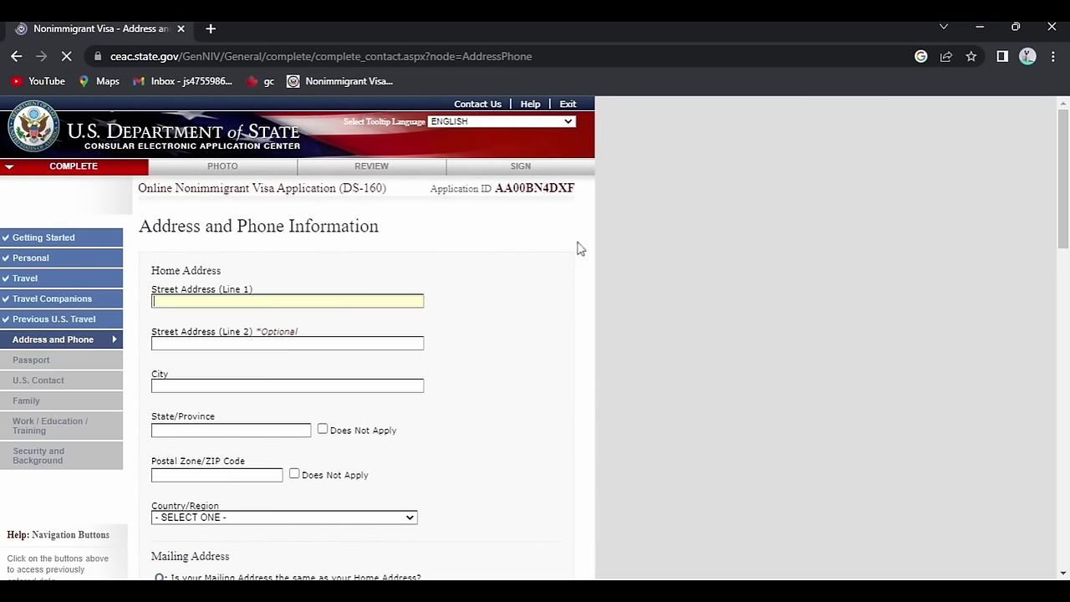
pyautogui.write('ABC')
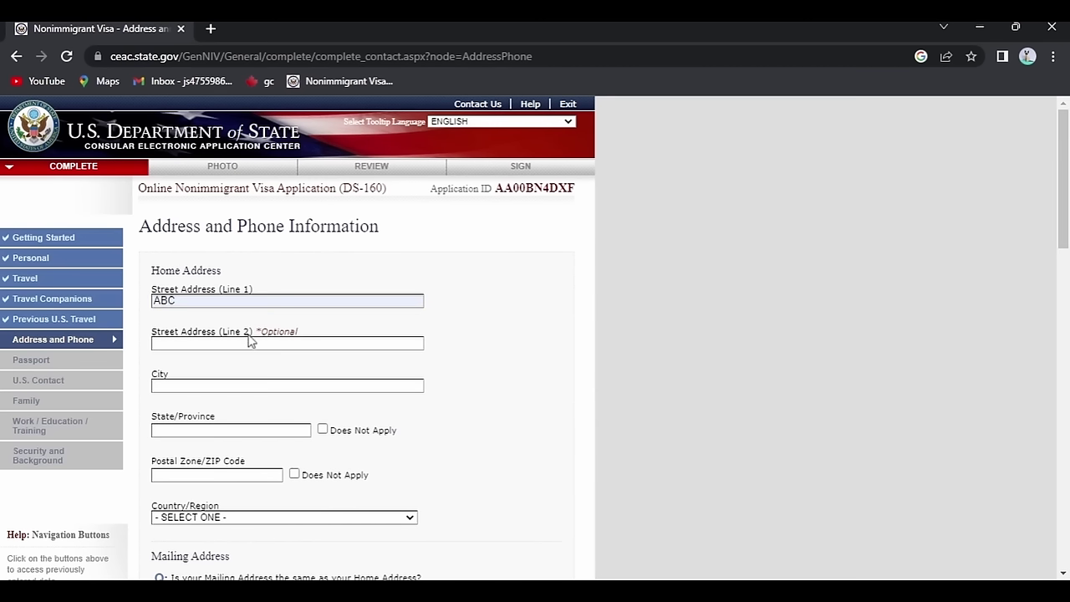
pyautogui.click(180, 383)
pyautogui.write('TORONTO')
pyautogui.click(228, 431)
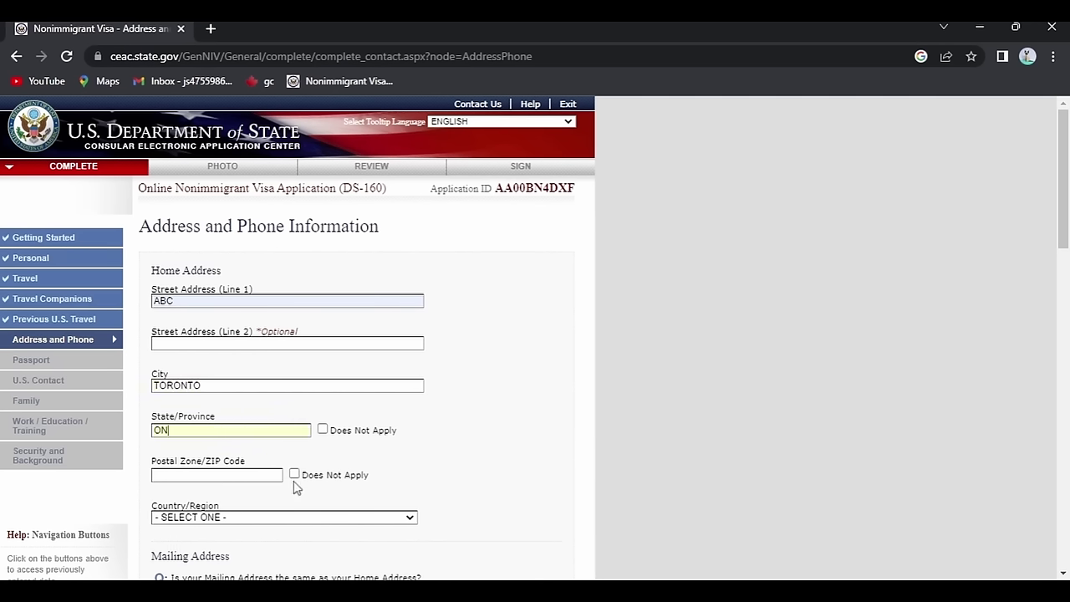
pyautogui.click(220, 474)
pyautogui.write('ABC')
# Set home country CANADA and answer Yes to mailing address same as home.
pyautogui.press('Tab')
pyautogui.scroll(-3, 284, 435)
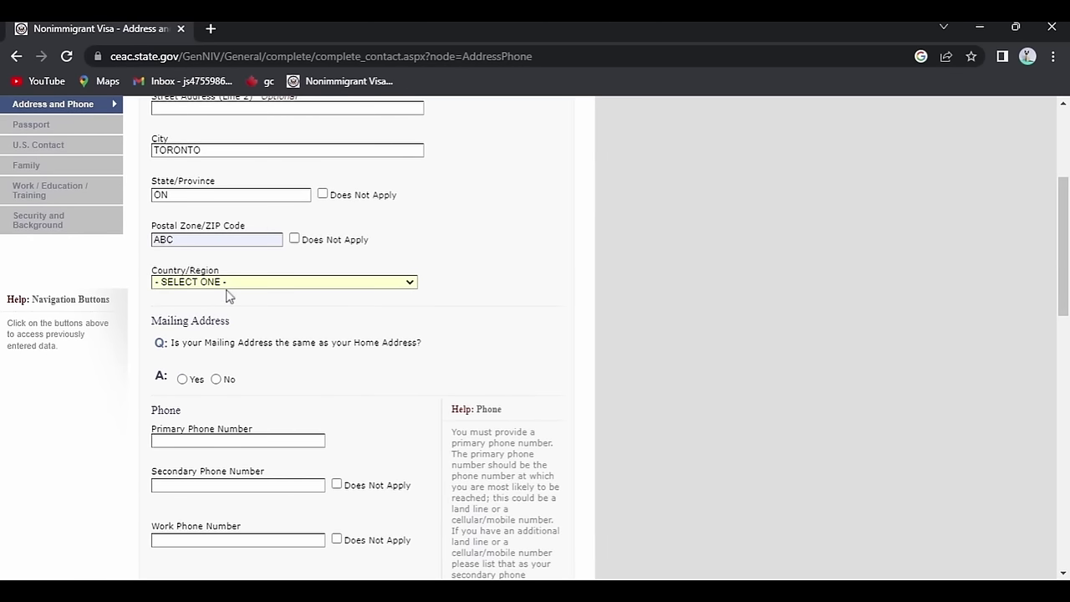
pyautogui.write('cber')
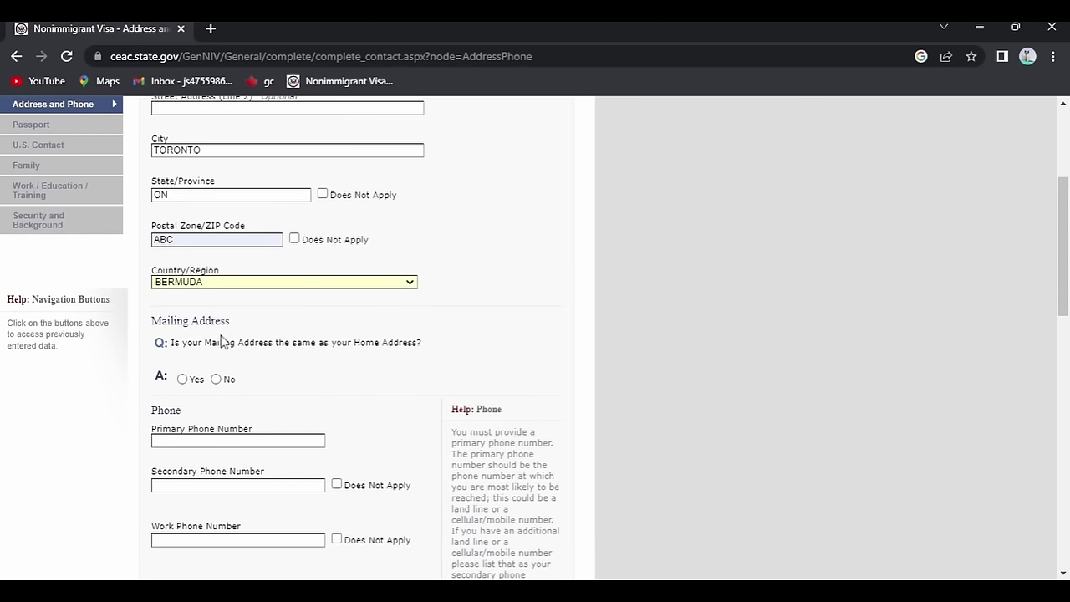
pyautogui.press('c')
pyautogui.press('c')
pyautogui.press('c')
pyautogui.click(182, 379)
# Enter the primary phone number, mark secondary and work phones not applicable, and answer No to other numbers.
pyautogui.scroll(-2, 413, 373)
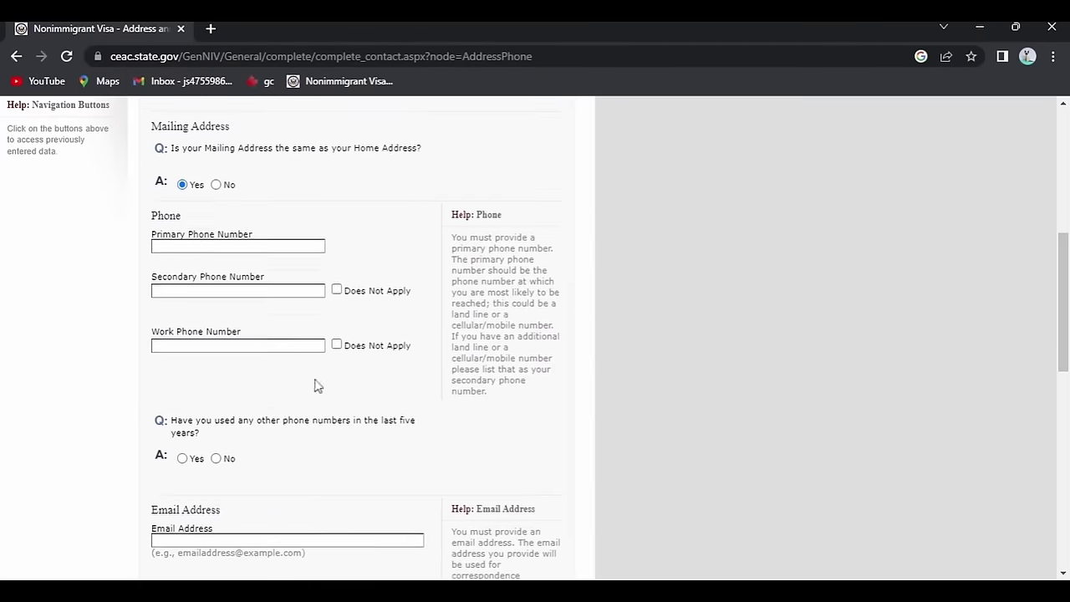
pyautogui.click(222, 245)
pyautogui.write('1')
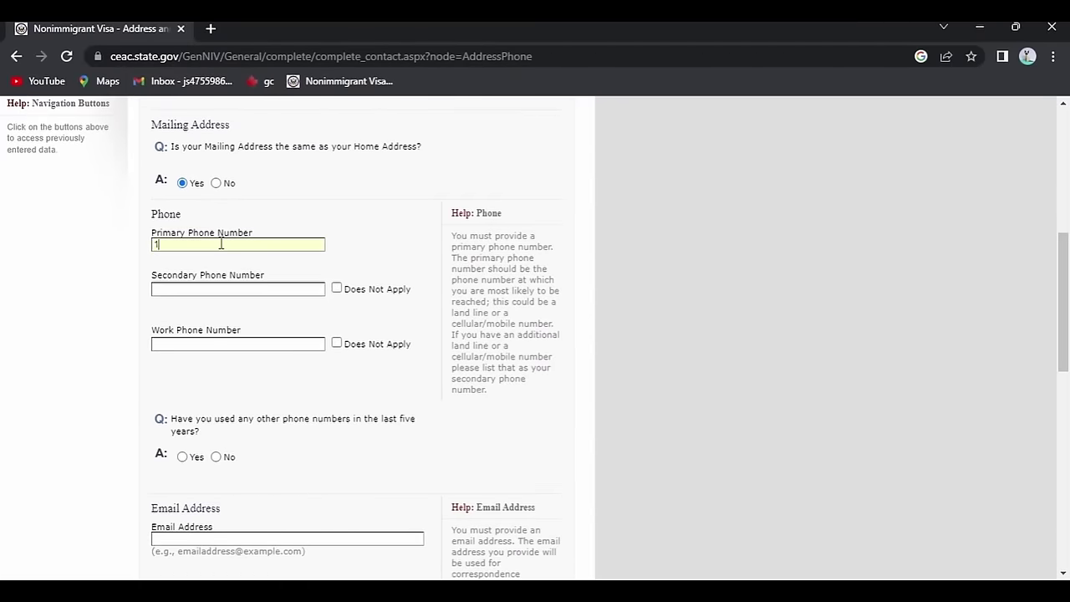
pyautogui.write('234567890')
pyautogui.click(337, 289)
pyautogui.click(337, 343)
pyautogui.scroll(-3, 399, 231)
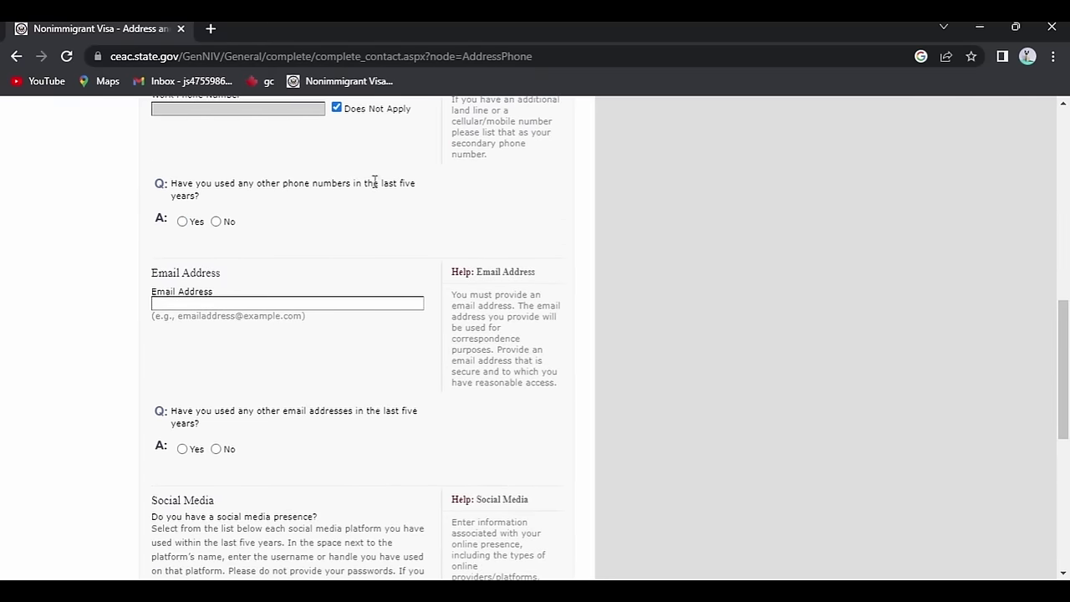
pyautogui.click(216, 221)
pyautogui.scroll(4, 215, 222)
pyautogui.scroll(-5, 372, 229)
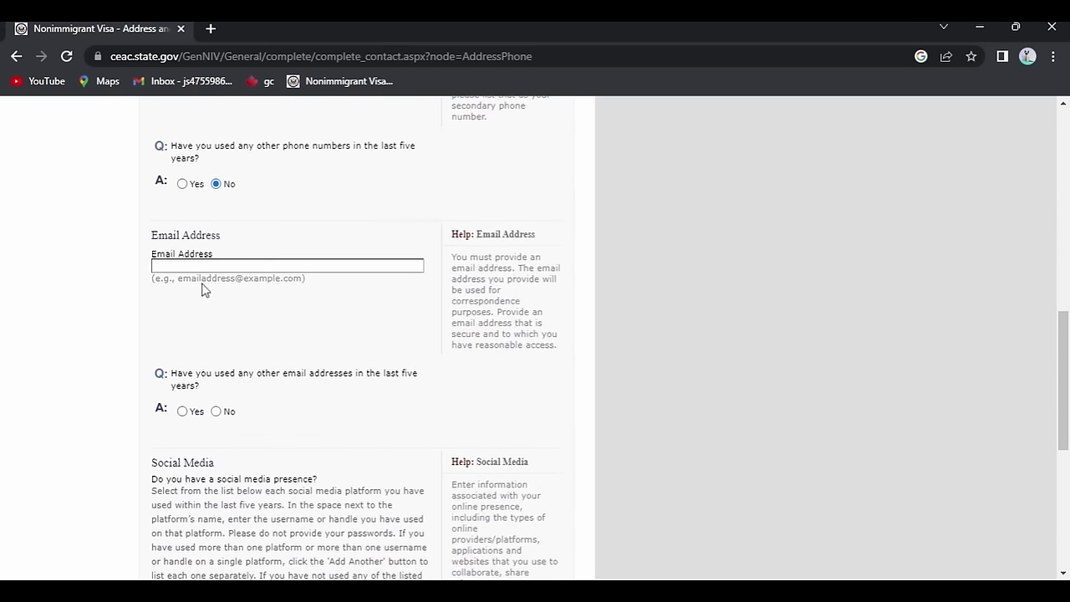
# Fill in the e-mail address, add the Instagram username under INSTAGRAM, and answer No to other websites.
pyautogui.click(199, 266)
pyautogui.hotkey('ctrl', 'v')
pyautogui.scroll(-2, 267, 305)
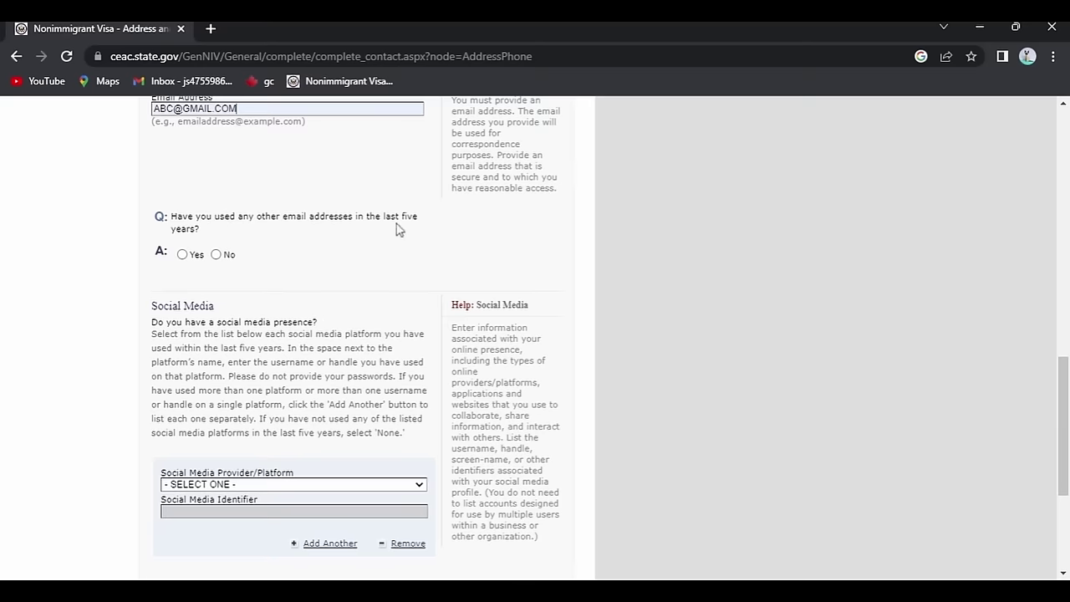
pyautogui.scroll(2, 280, 254)
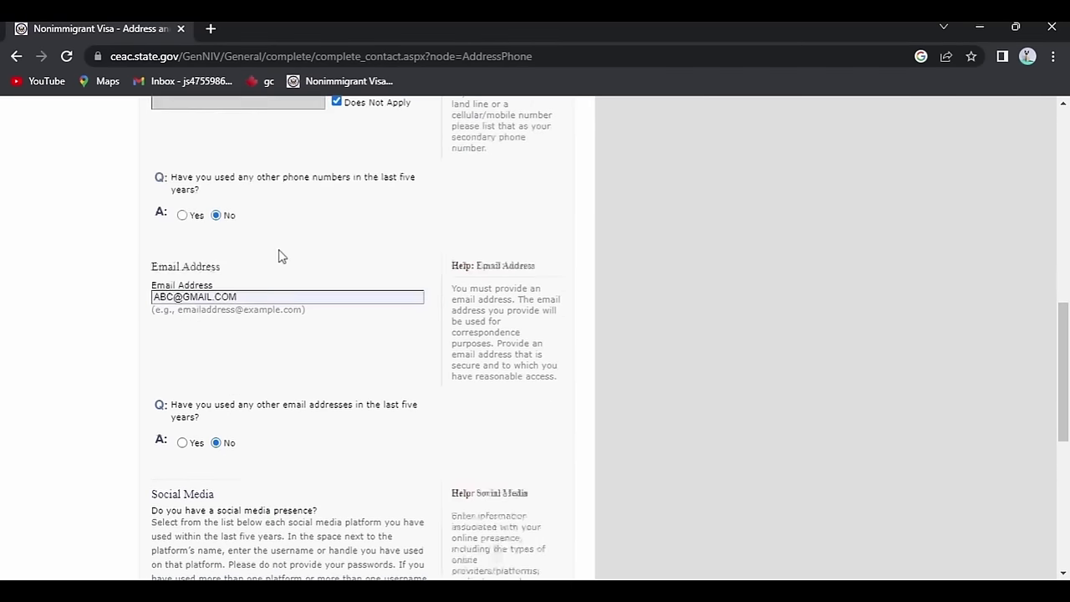
pyautogui.scroll(-3, 280, 253)
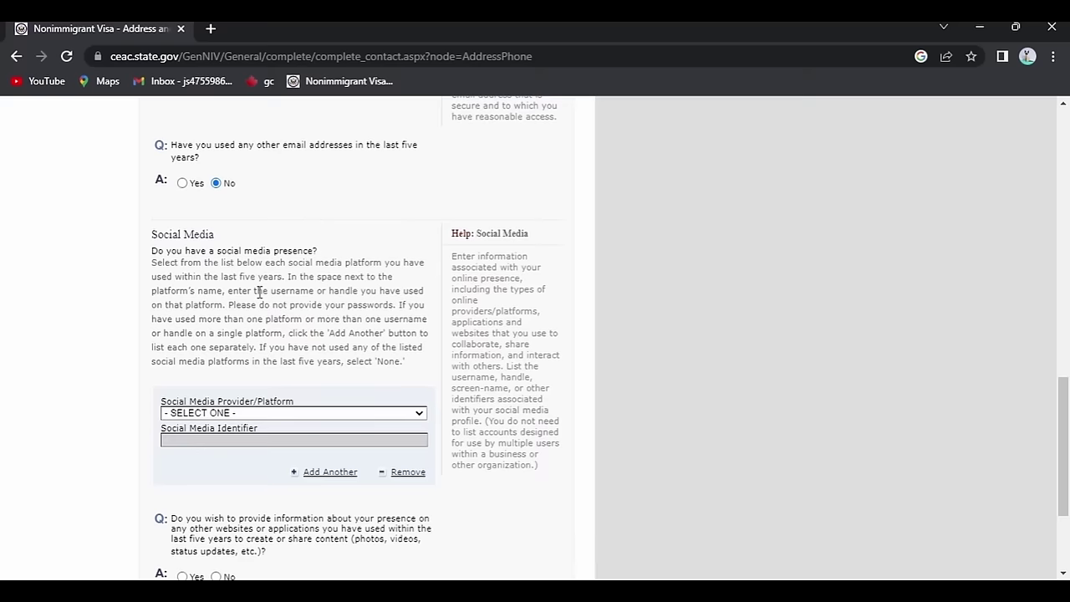
pyautogui.scroll(-1, 260, 292)
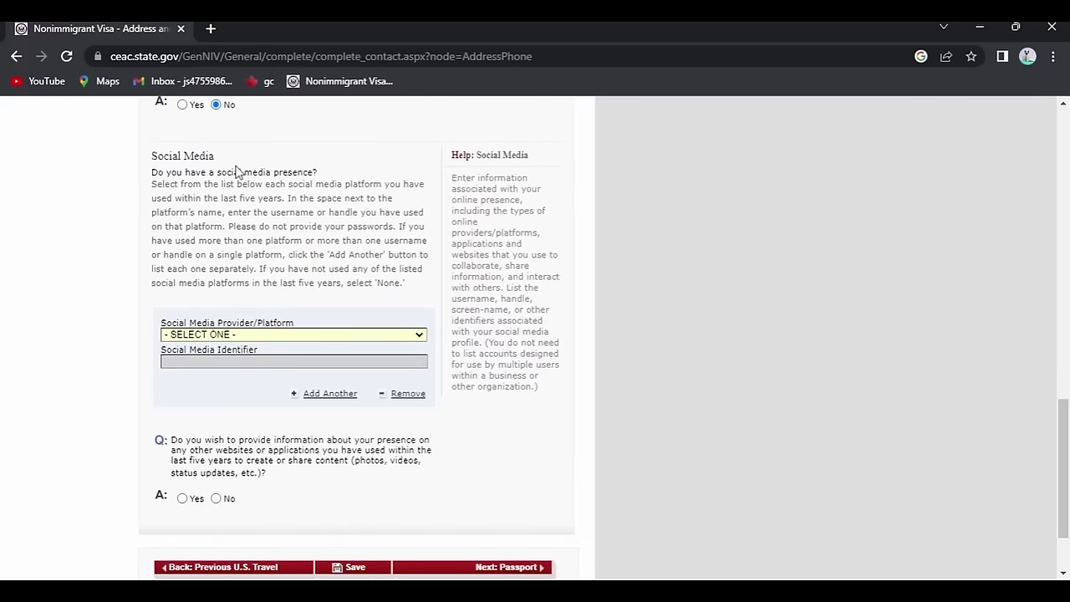
pyautogui.press('i')
pyautogui.scroll(-4, 226, 301)
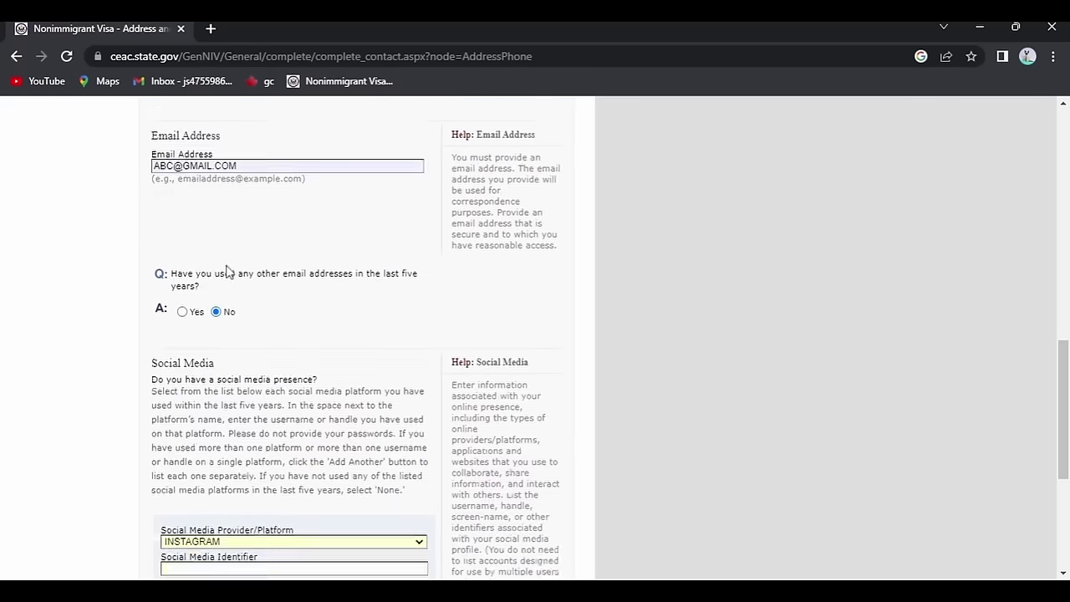
pyautogui.click(228, 286)
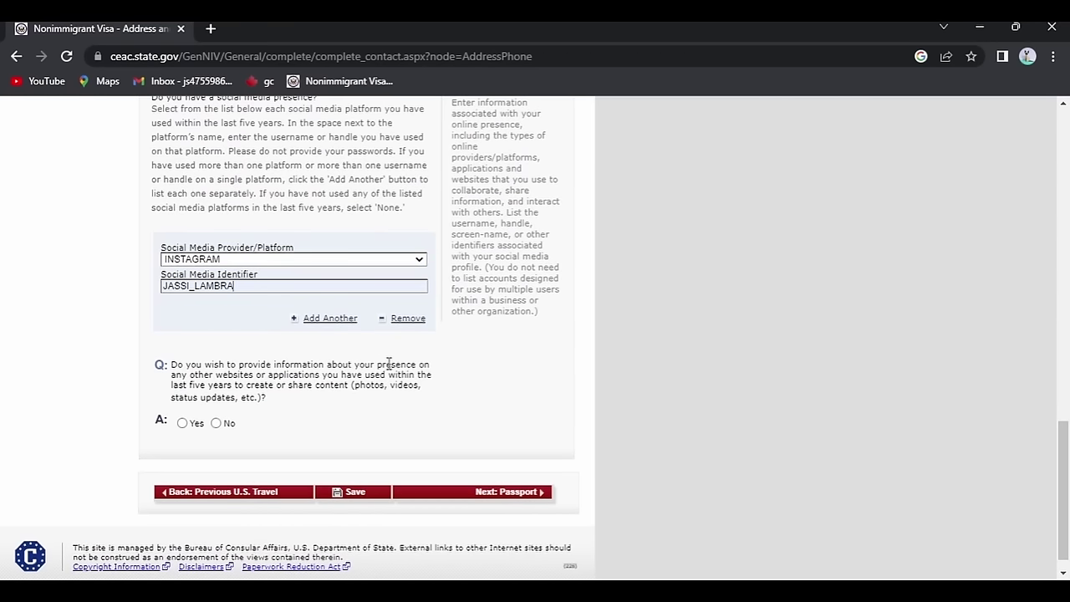
pyautogui.click(216, 423)
# Save the Address and Phone page and continue to the Passport page.
pyautogui.scroll(-3, 368, 423)
pyautogui.click(358, 470)
pyautogui.click(248, 368)
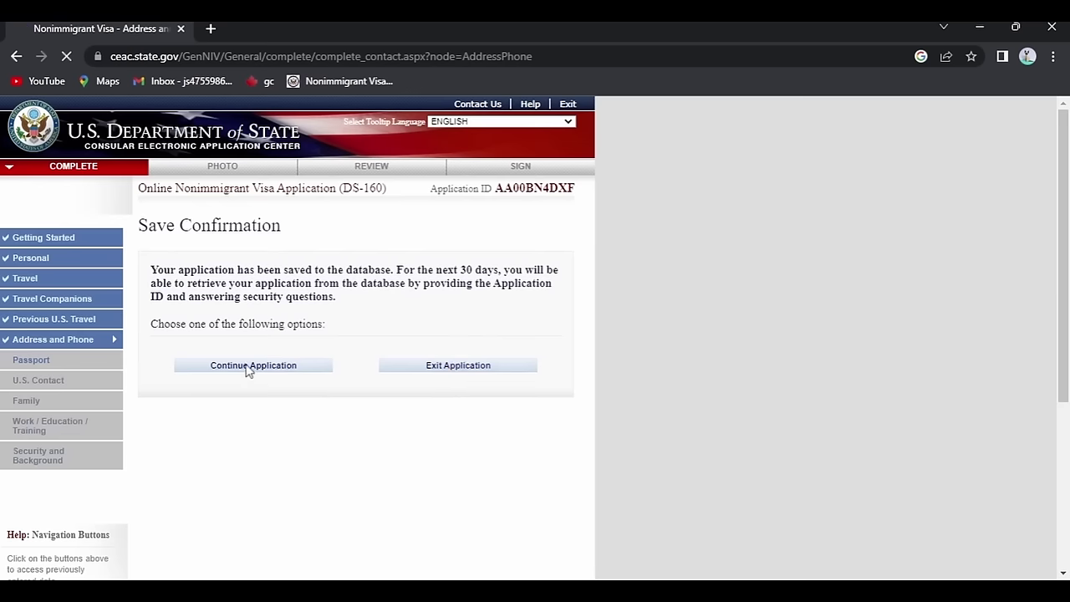
pyautogui.scroll(-6, 429, 337)
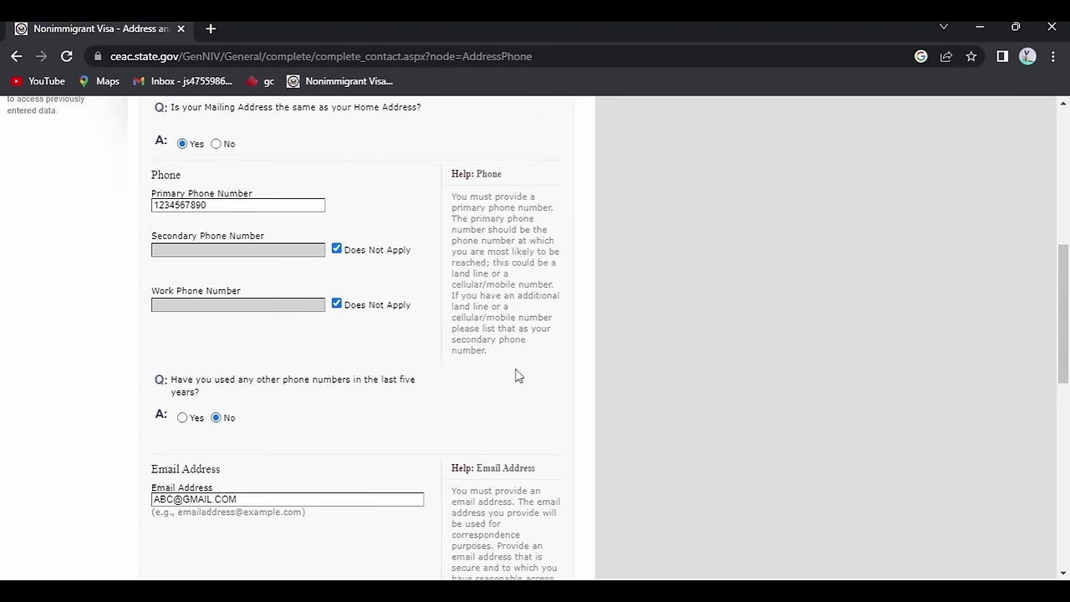
pyautogui.scroll(-5, 473, 462)
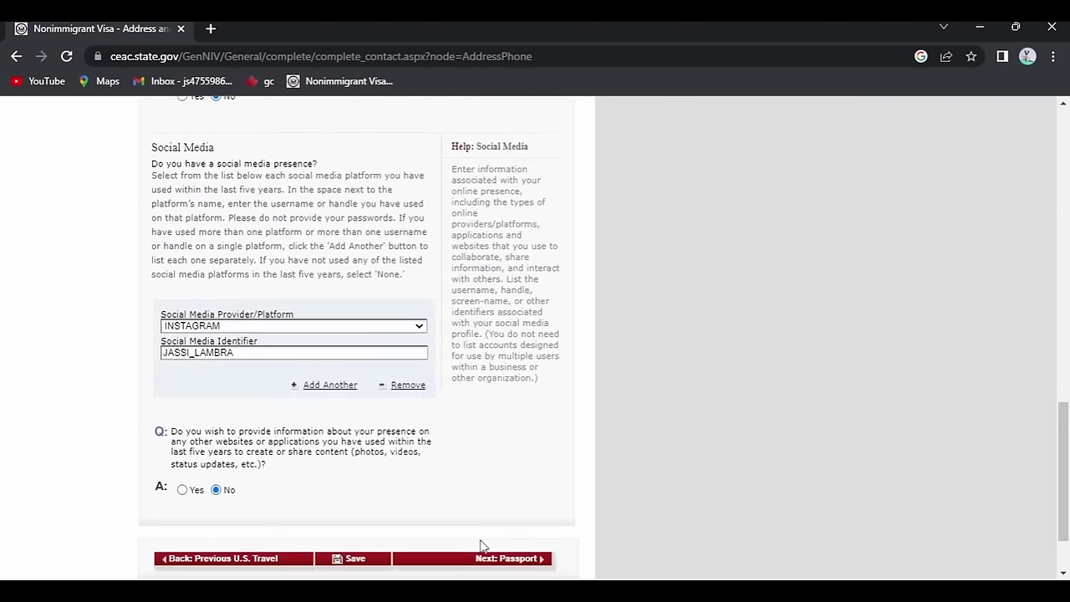
pyautogui.click(516, 560)
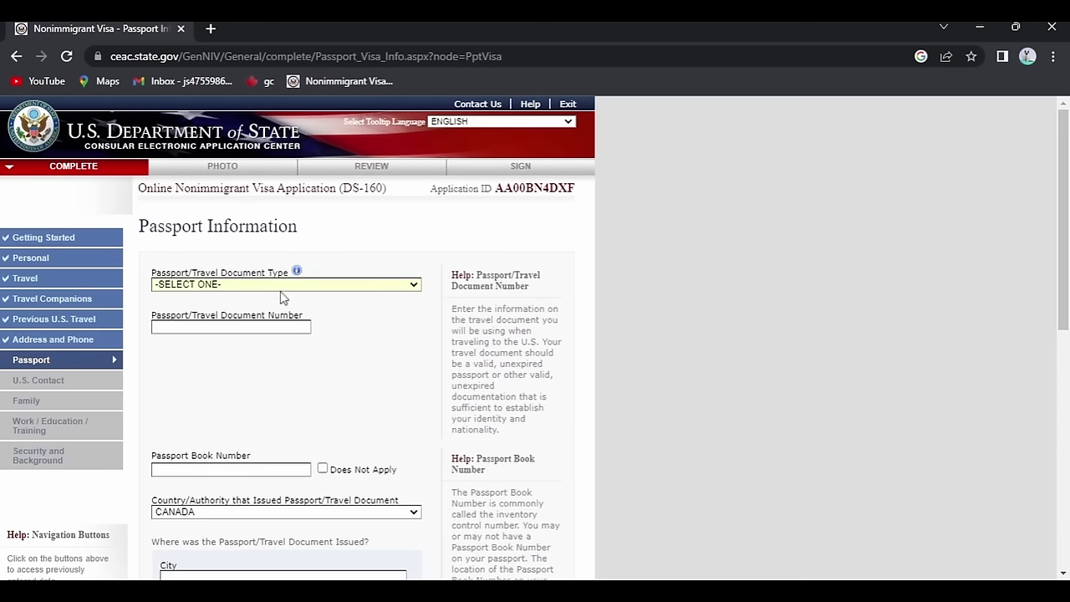
# Choose a REGULAR passport, enter the passport number, and mark the book number Does Not Apply.
pyautogui.click(191, 304)
pyautogui.write('A123456')
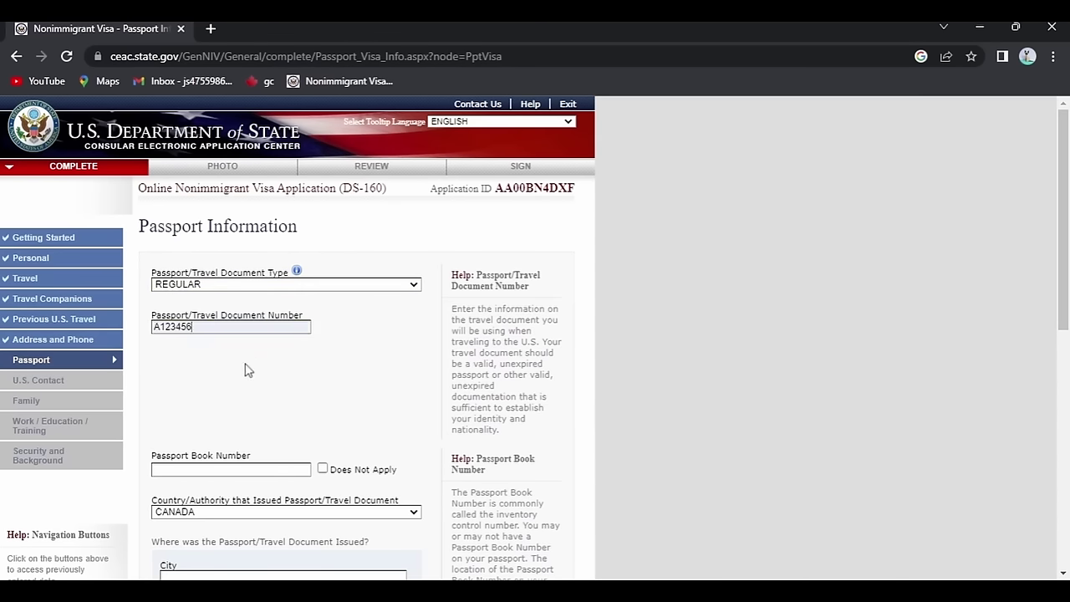
pyautogui.scroll(-2, 353, 359)
pyautogui.press('Tab')
pyautogui.press('Tab')
pyautogui.press('space')
pyautogui.scroll(-1, 158, 222)
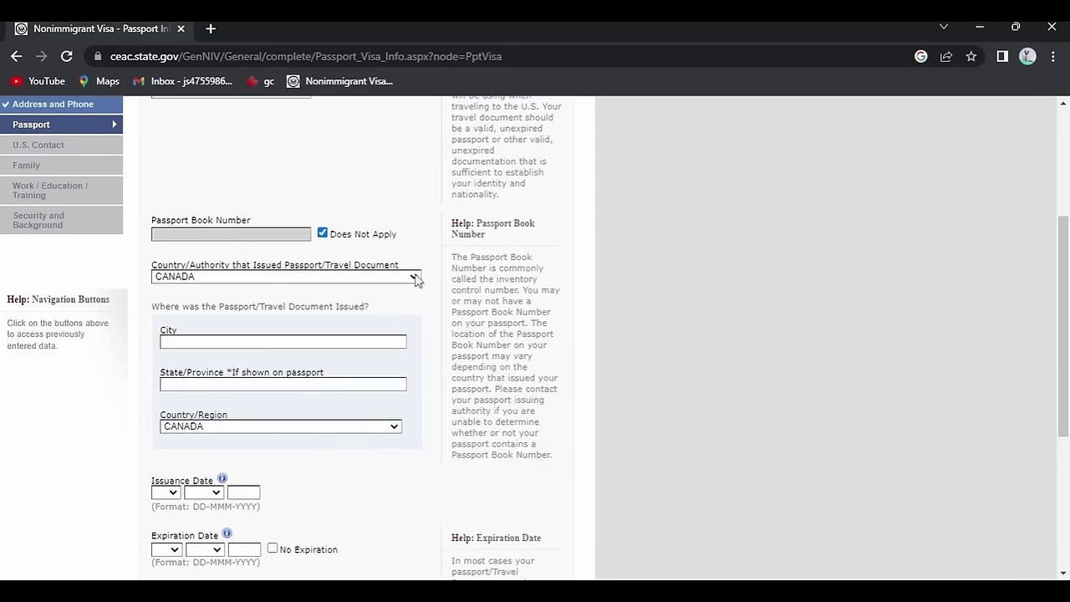
# Set the issuing country and place to INDIA and the issuance date to 01 JAN 2017.
pyautogui.write('india')
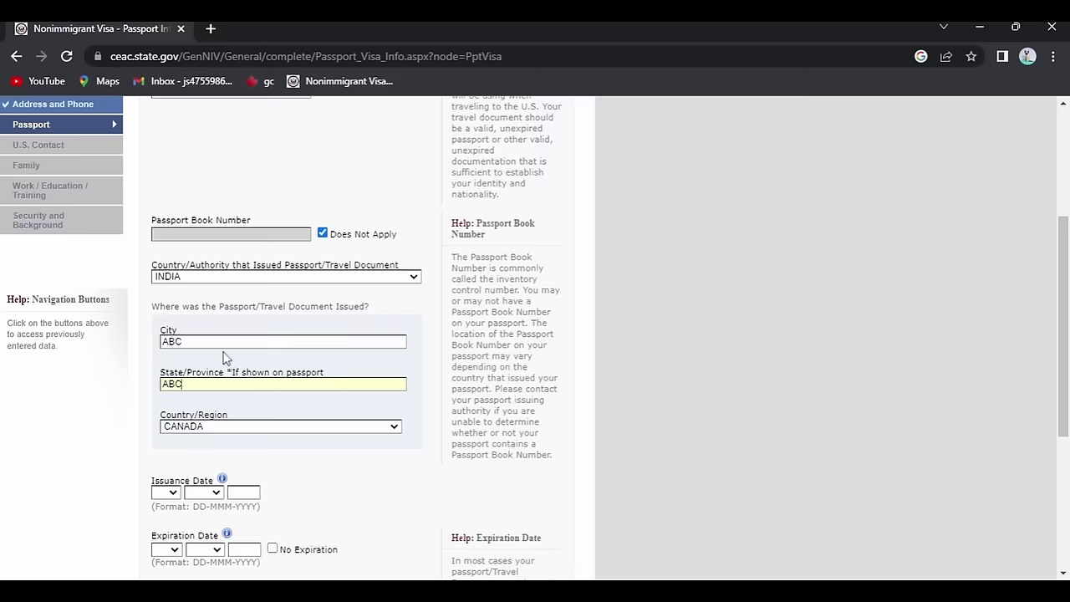
pyautogui.scroll(-2, 224, 355)
pyautogui.write('in')
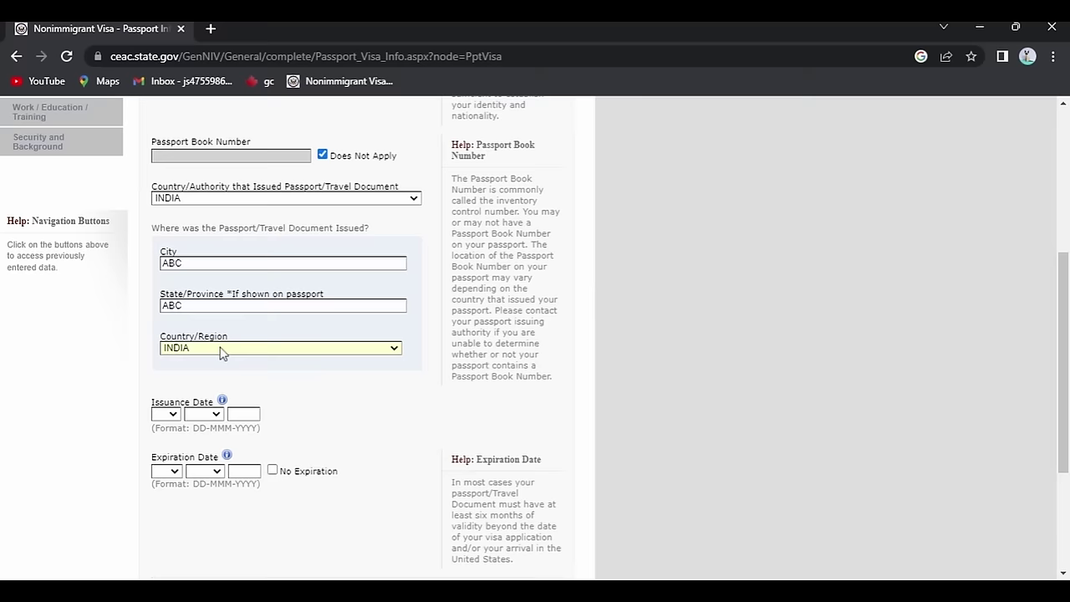
pyautogui.write('do')
pyautogui.press('Up')
pyautogui.scroll(-2, 193, 318)
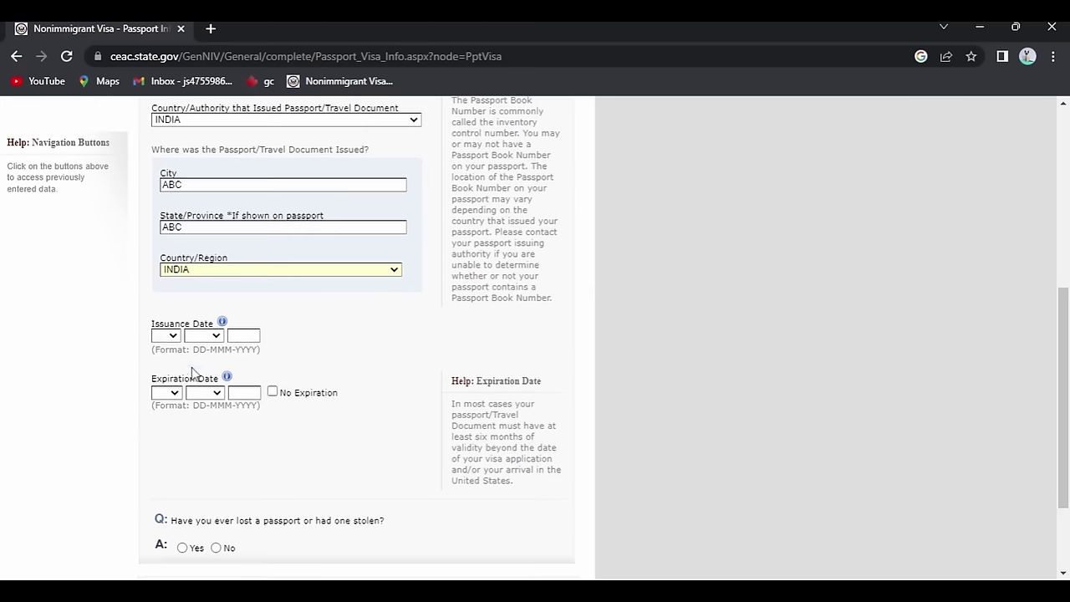
pyautogui.click(161, 336)
pyautogui.click(174, 109)
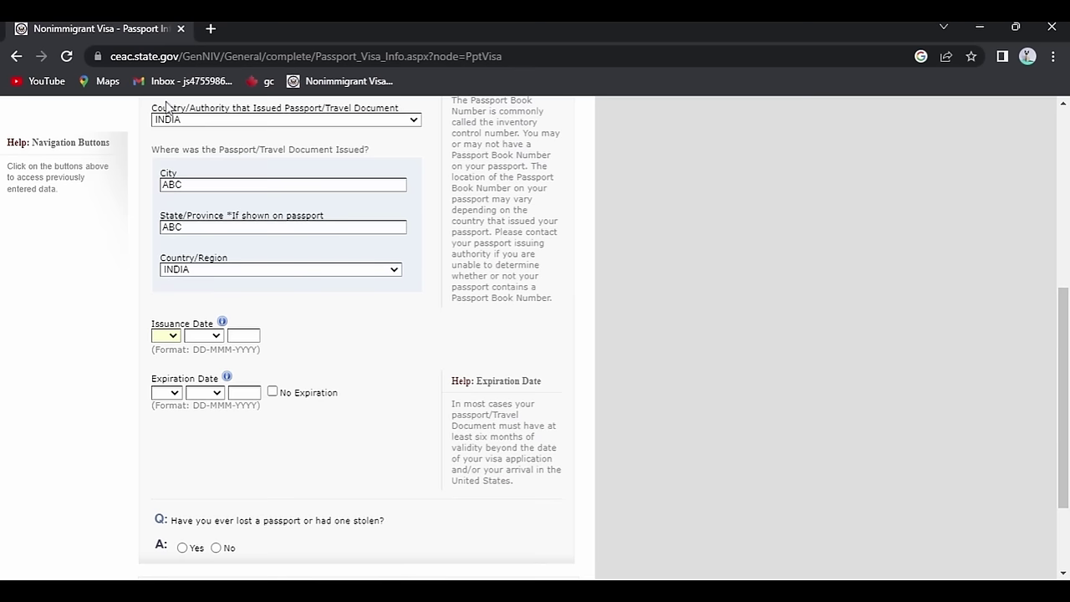
pyautogui.click(240, 337)
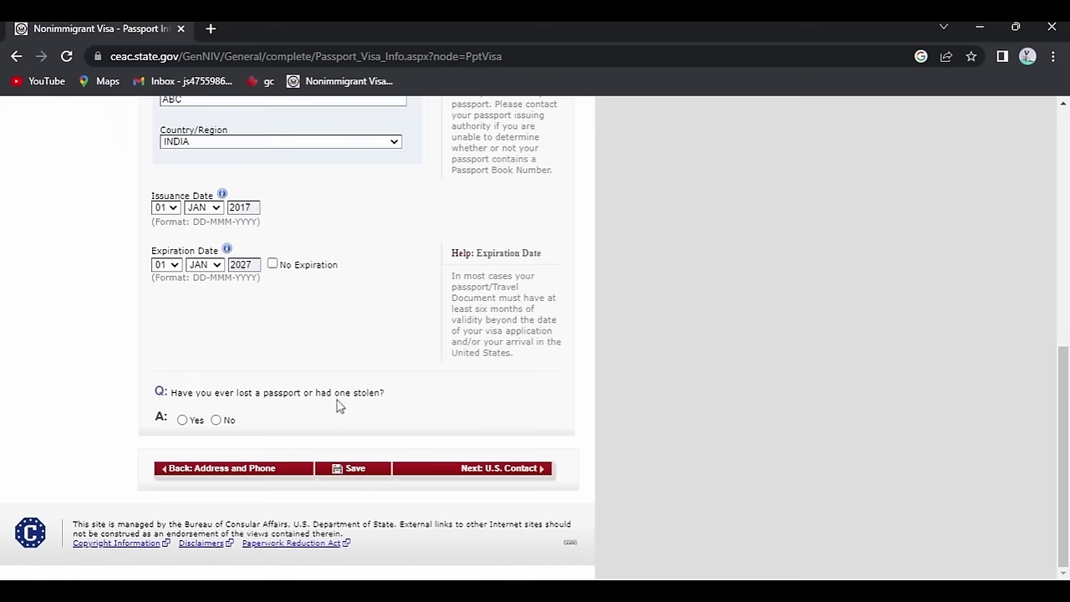
# Answer No to ever losing a passport, then save and continue the application.
pyautogui.click(224, 422)
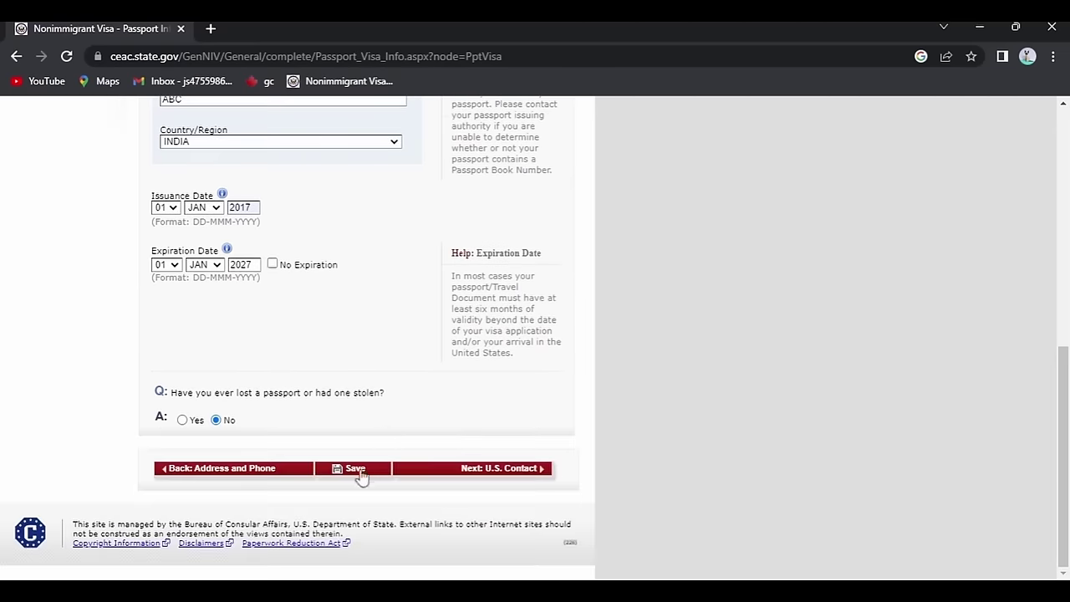
pyautogui.click(358, 470)
pyautogui.click(262, 368)
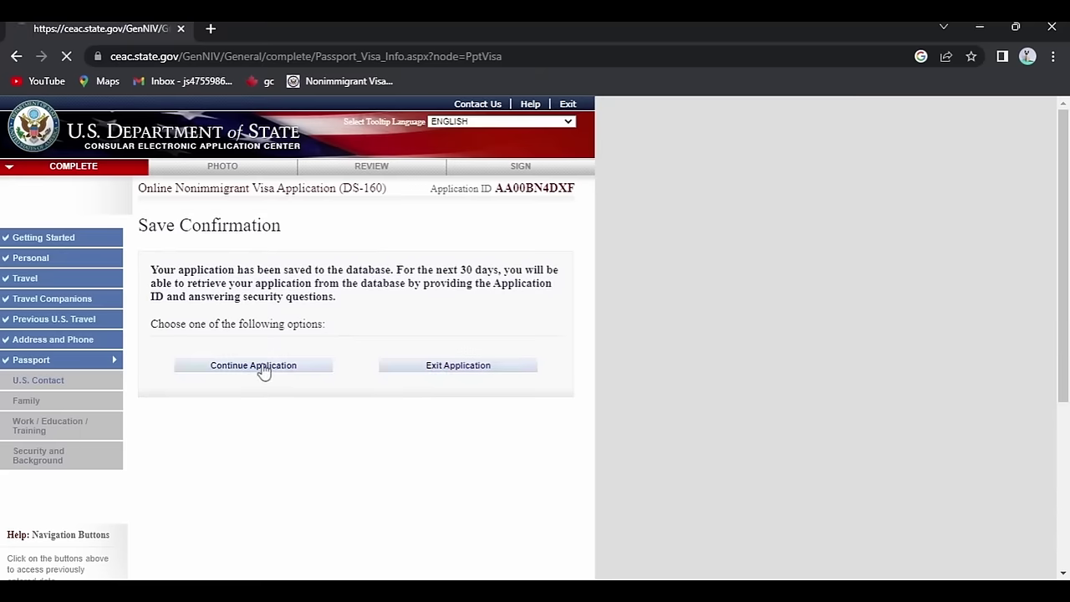
pyautogui.scroll(-5, 356, 346)
pyautogui.scroll(-2, 469, 394)
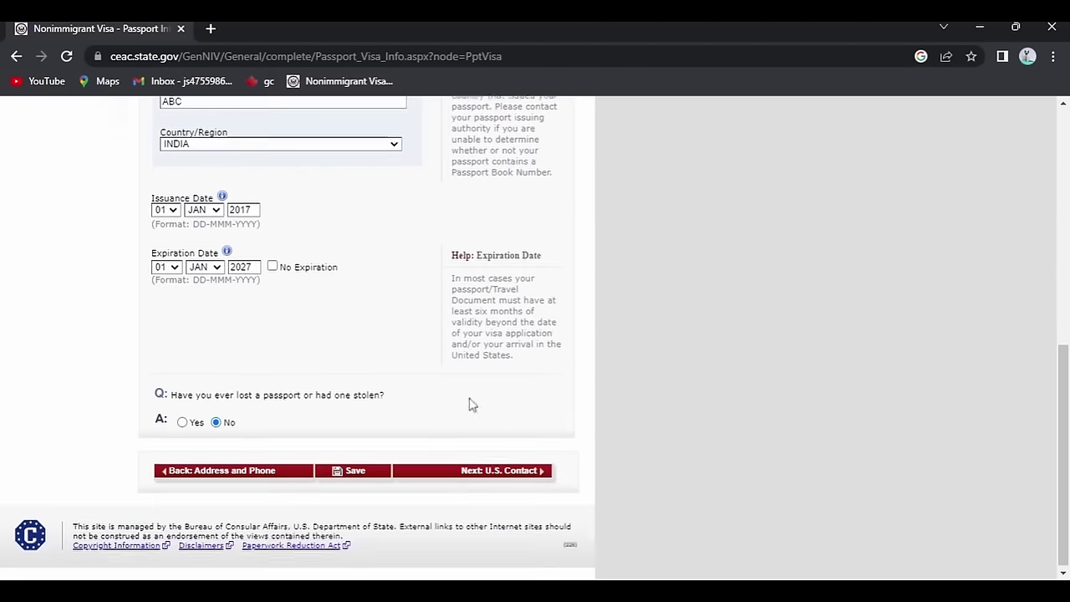
# On U.S. Contact, mark the name Do Not Know, enter CHELESA SAVOY HOTEL, relationship OTHER.
pyautogui.click(516, 470)
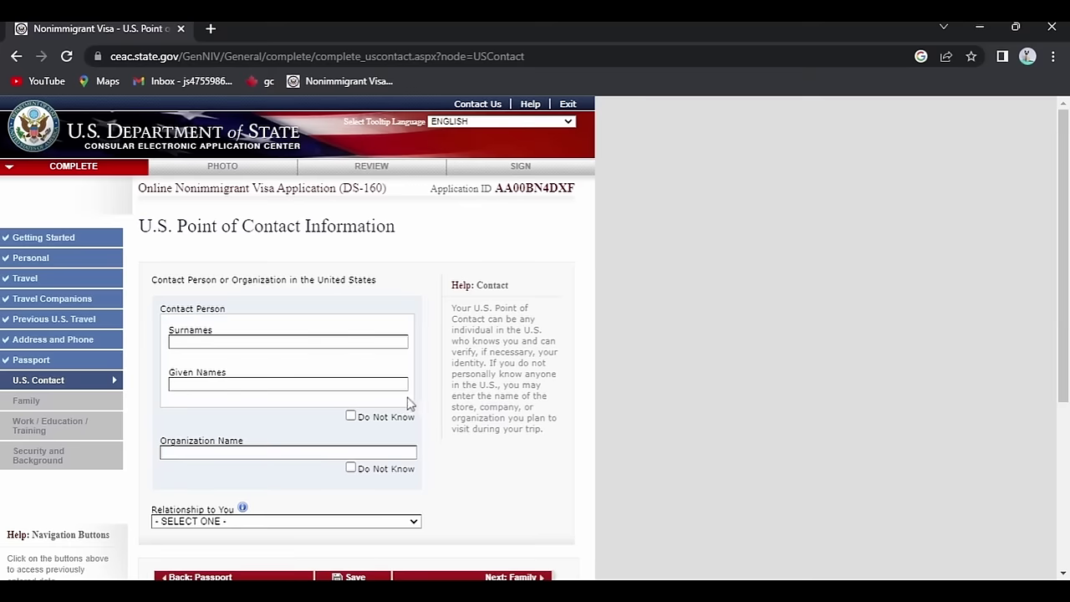
pyautogui.scroll(-1, 519, 274)
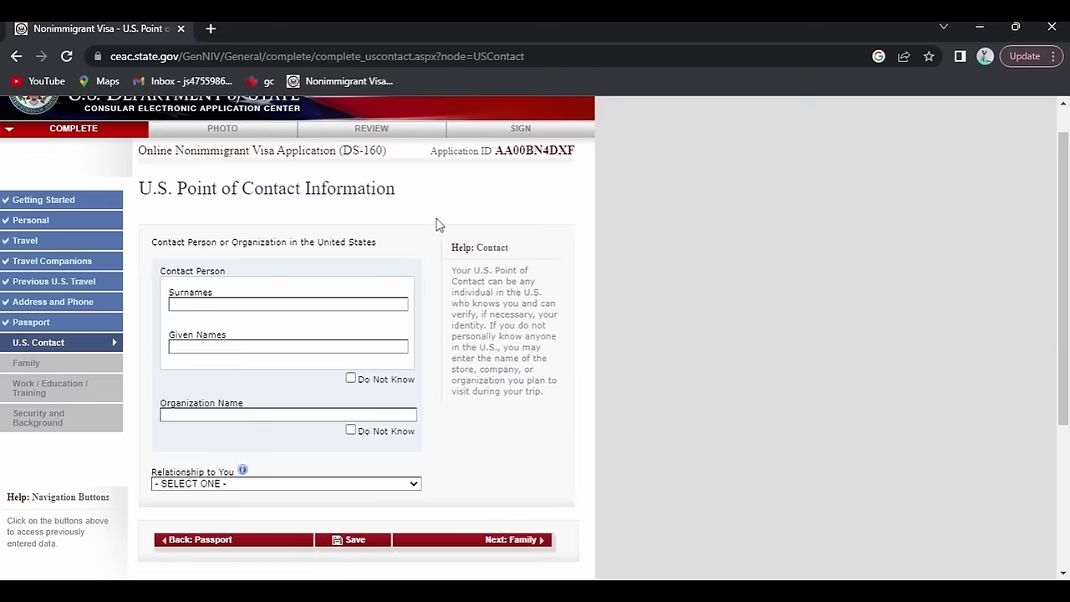
pyautogui.scroll(-1, 439, 226)
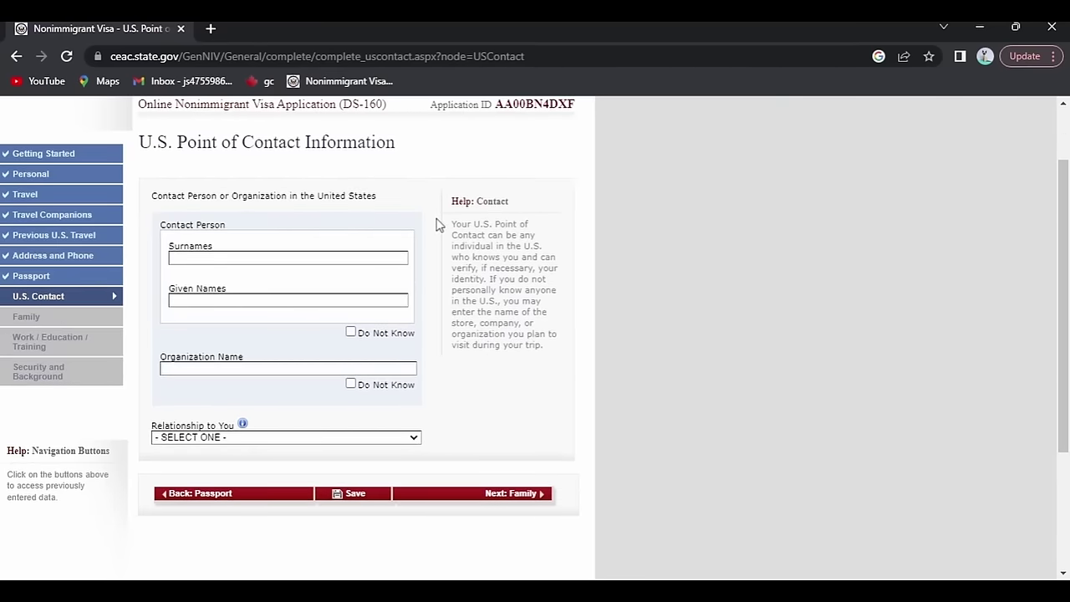
pyautogui.click(351, 332)
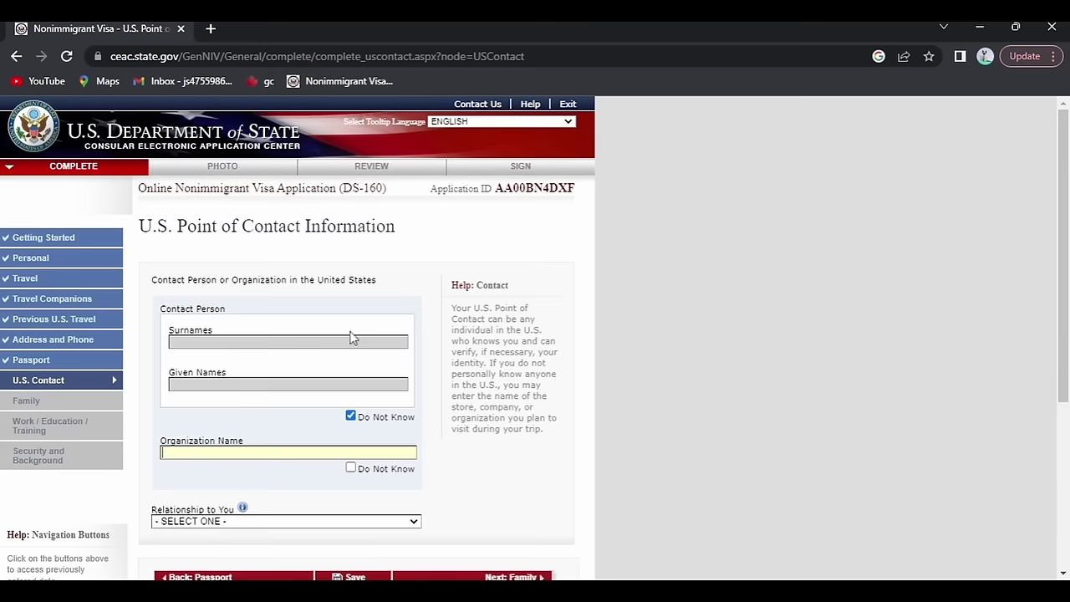
pyautogui.scroll(-1, 352, 334)
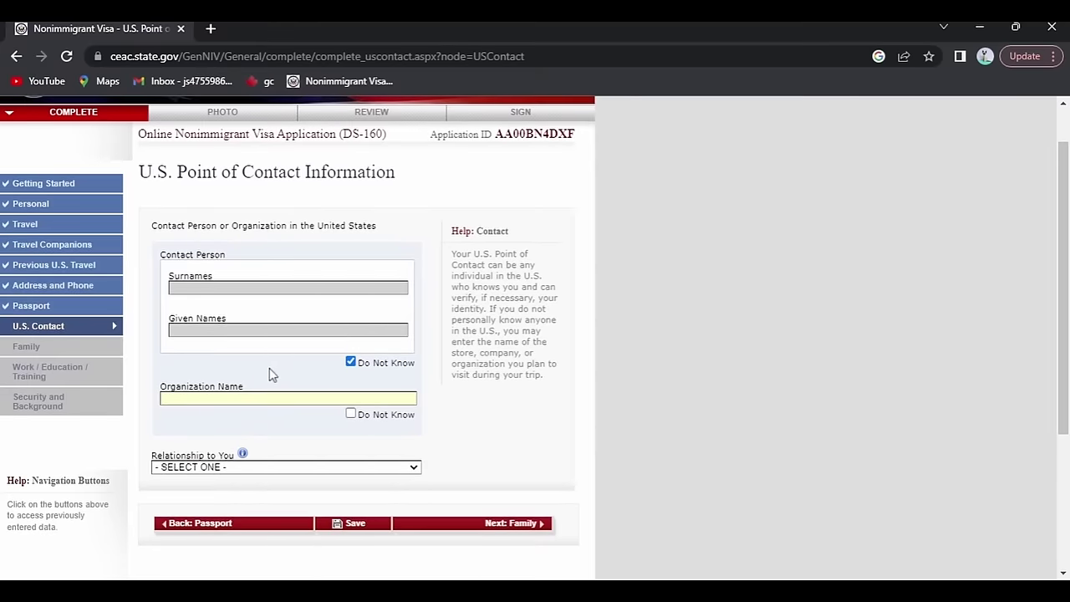
pyautogui.click(242, 398)
pyautogui.click(299, 430)
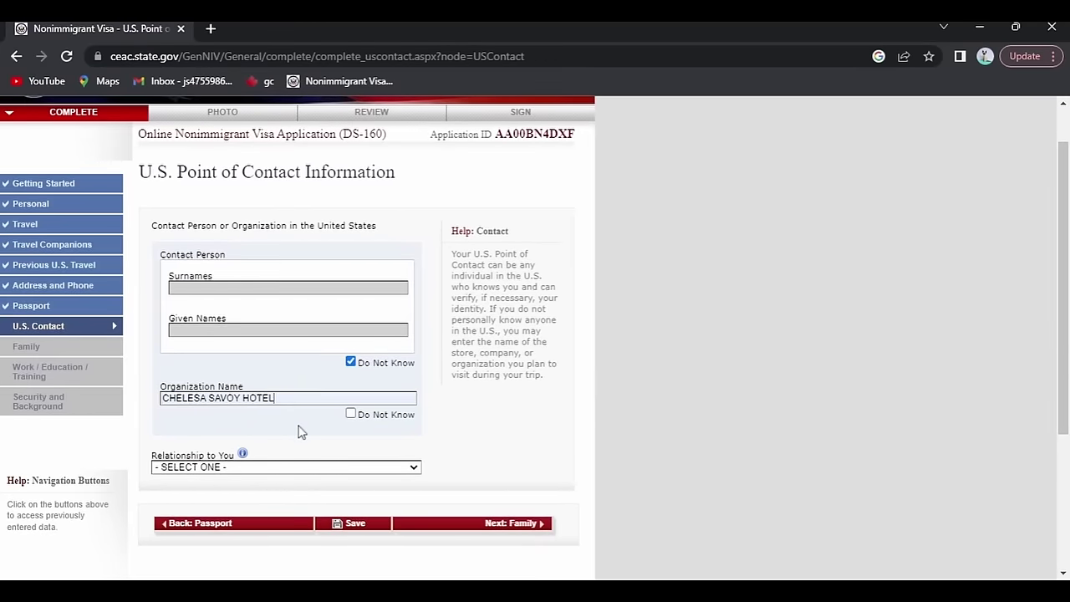
pyautogui.scroll(-1, 299, 432)
pyautogui.click(280, 437)
pyautogui.press('o')
pyautogui.scroll(-3, 222, 540)
# Fill in the hotel's street address in NEW YORK, mark e-mail not applicable, and go to Family.
pyautogui.click(217, 246)
pyautogui.write('204 W 23RD ST,')
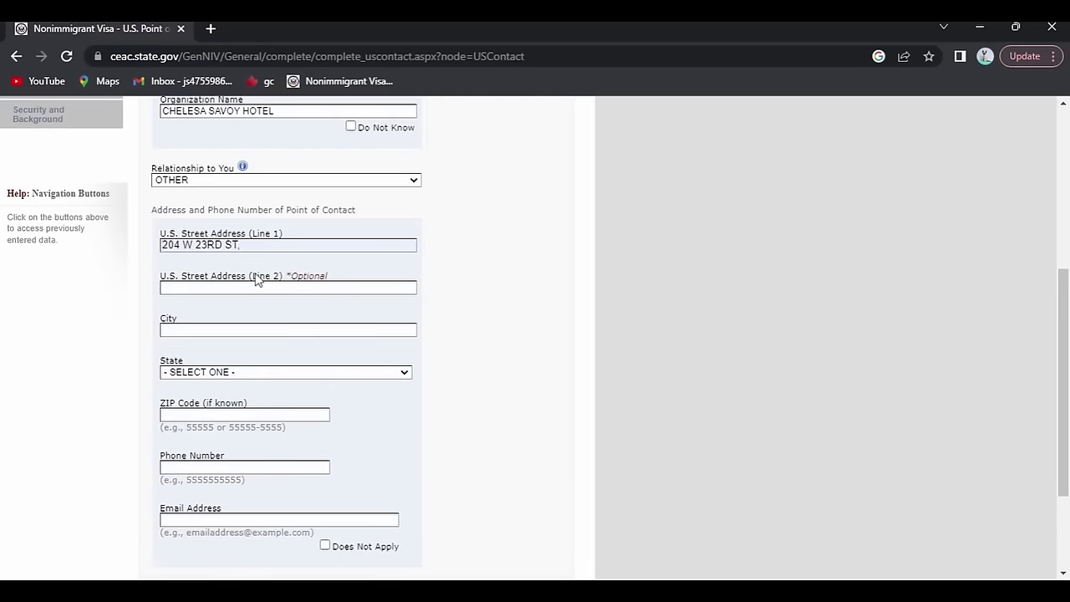
pyautogui.write('NEW YORK')
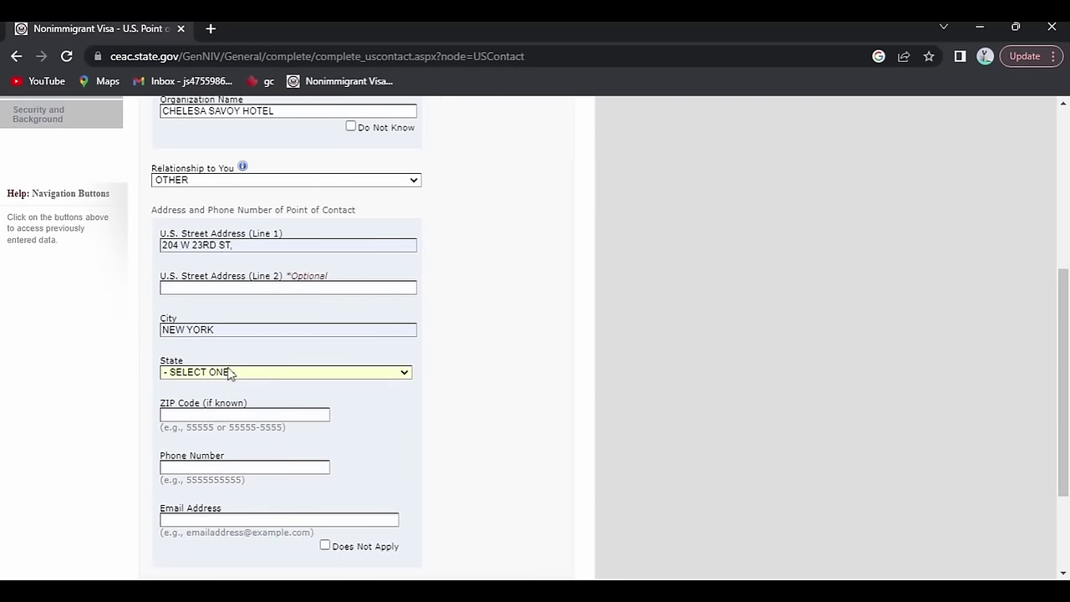
pyautogui.scroll(-2, 229, 375)
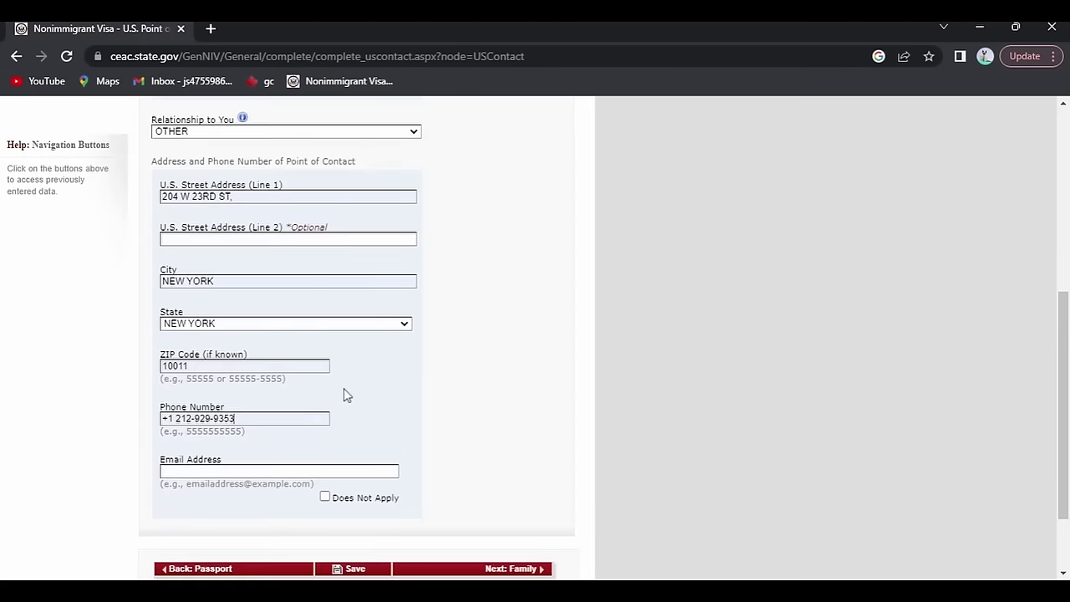
pyautogui.scroll(-1, 347, 394)
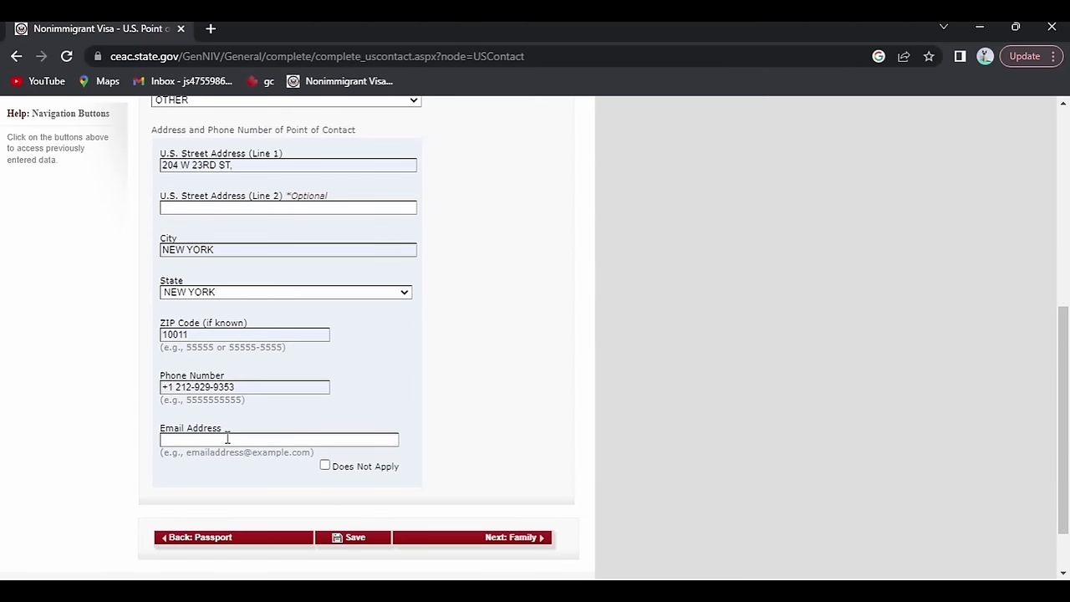
pyautogui.click(325, 467)
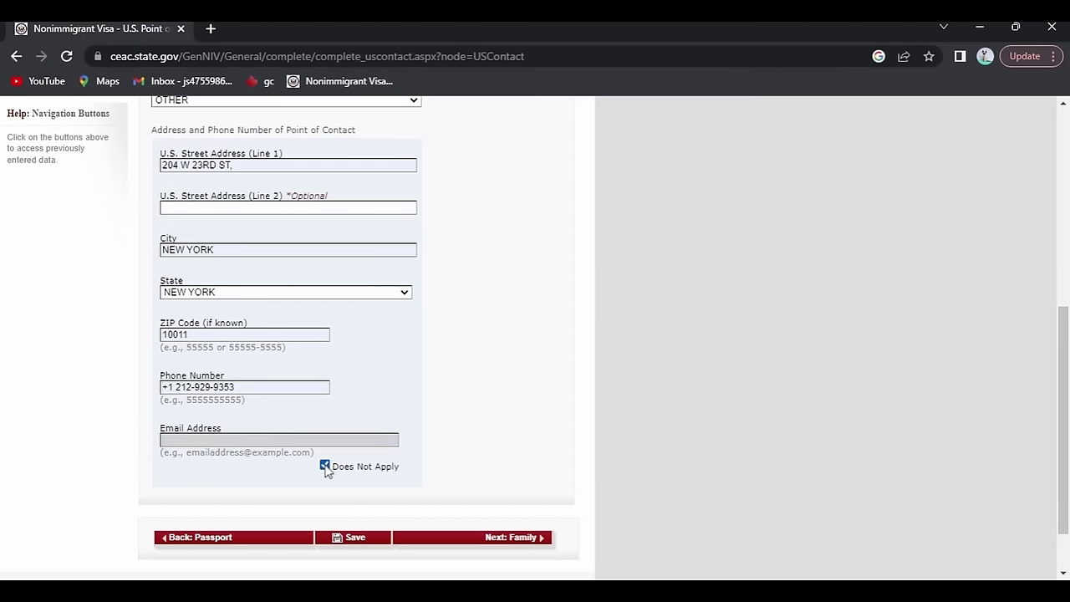
pyautogui.scroll(-5, 282, 313)
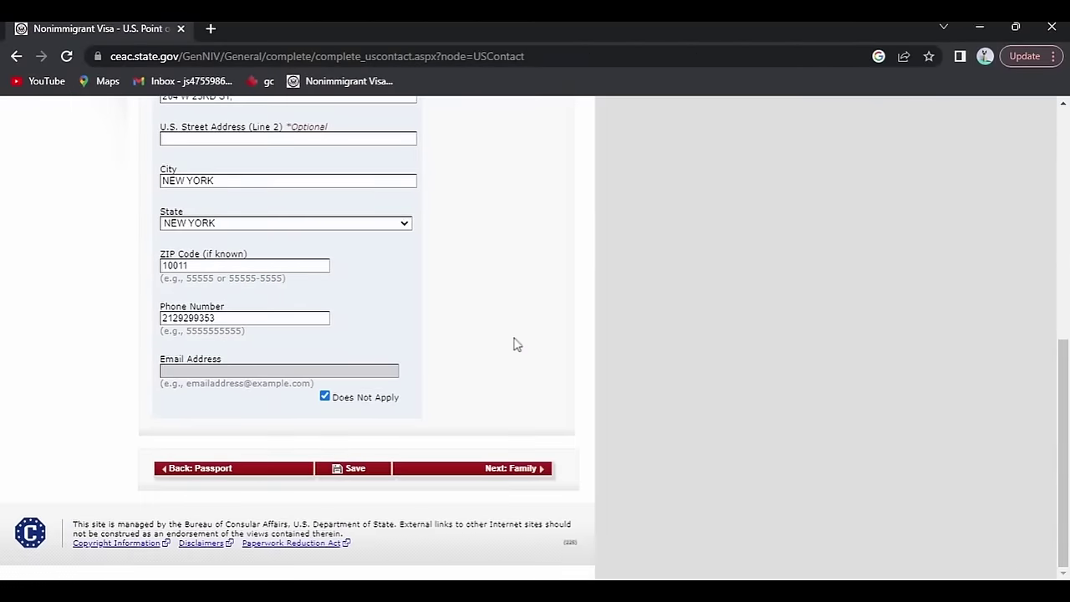
pyautogui.click(511, 473)
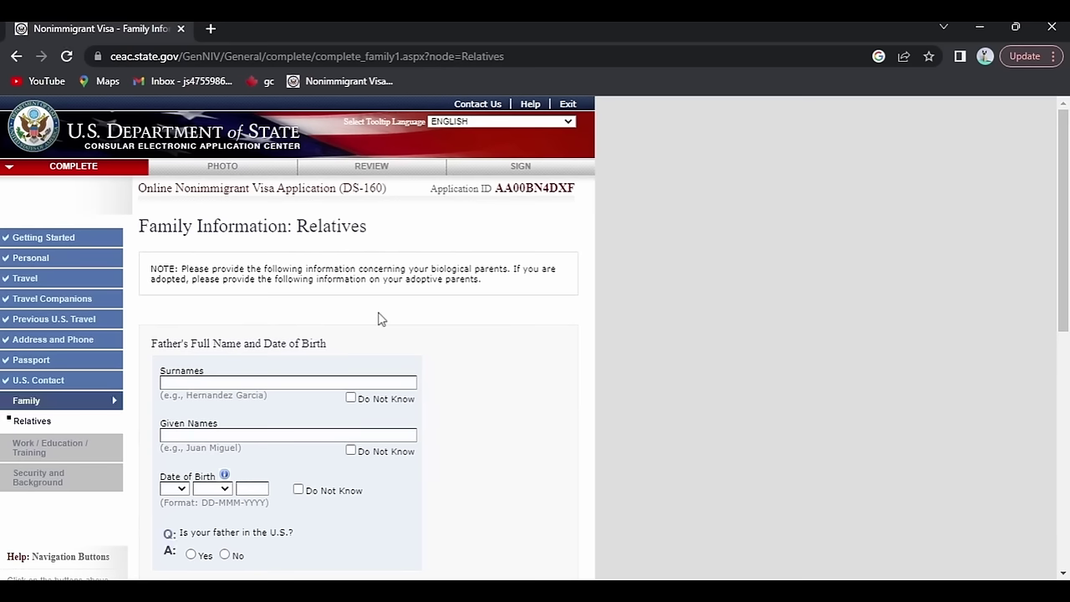
# Enter the father's names as ABC ABC with date of birth 01 JAN 1970.
pyautogui.scroll(-1, 229, 258)
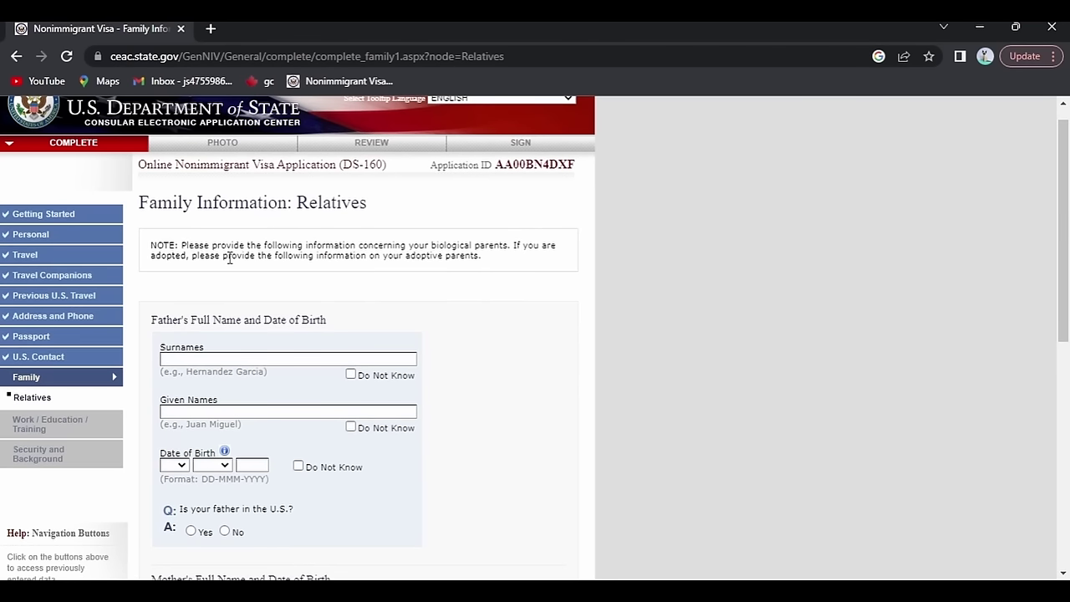
pyautogui.scroll(-1, 229, 259)
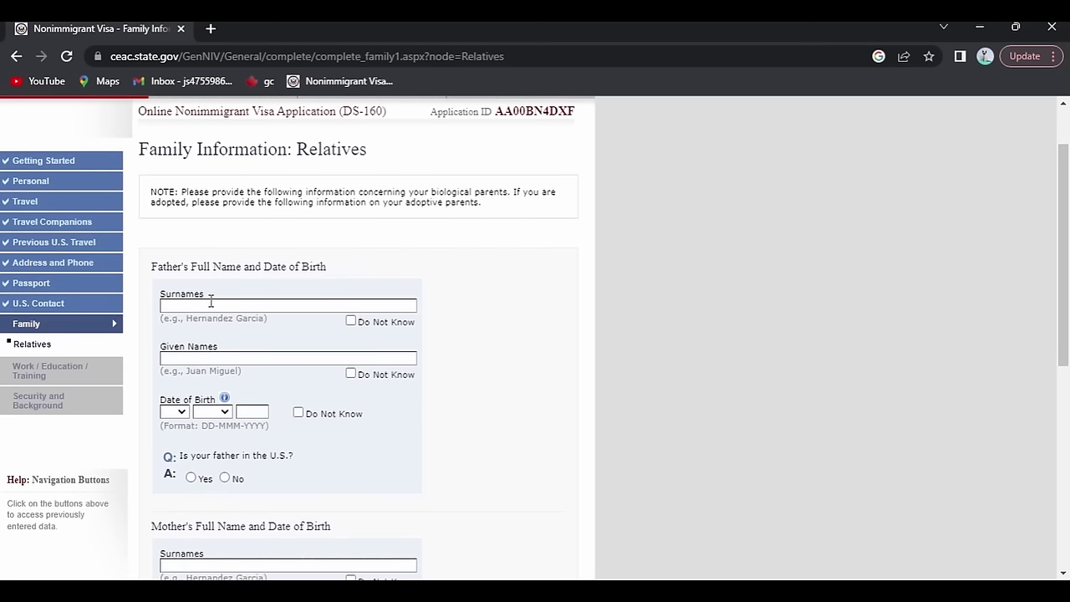
pyautogui.write('ABC')
pyautogui.click(218, 361)
pyautogui.write('ABC')
pyautogui.scroll(-1, 218, 361)
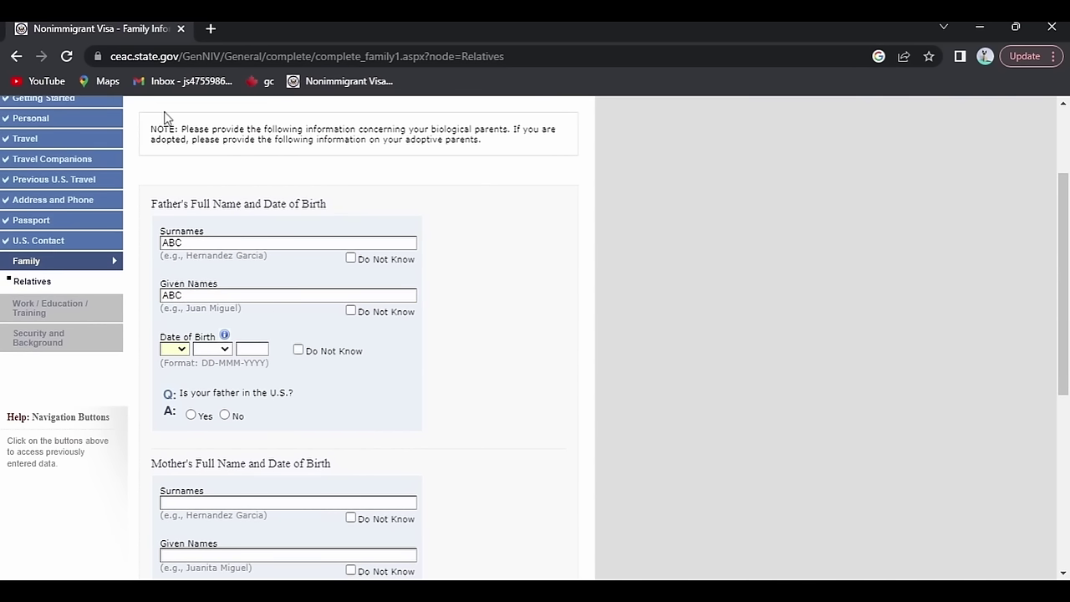
pyautogui.press('Down')
pyautogui.press('Tab')
pyautogui.press('Down')
pyautogui.press('Tab')
pyautogui.write('1970')
pyautogui.scroll(-1, 251, 344)
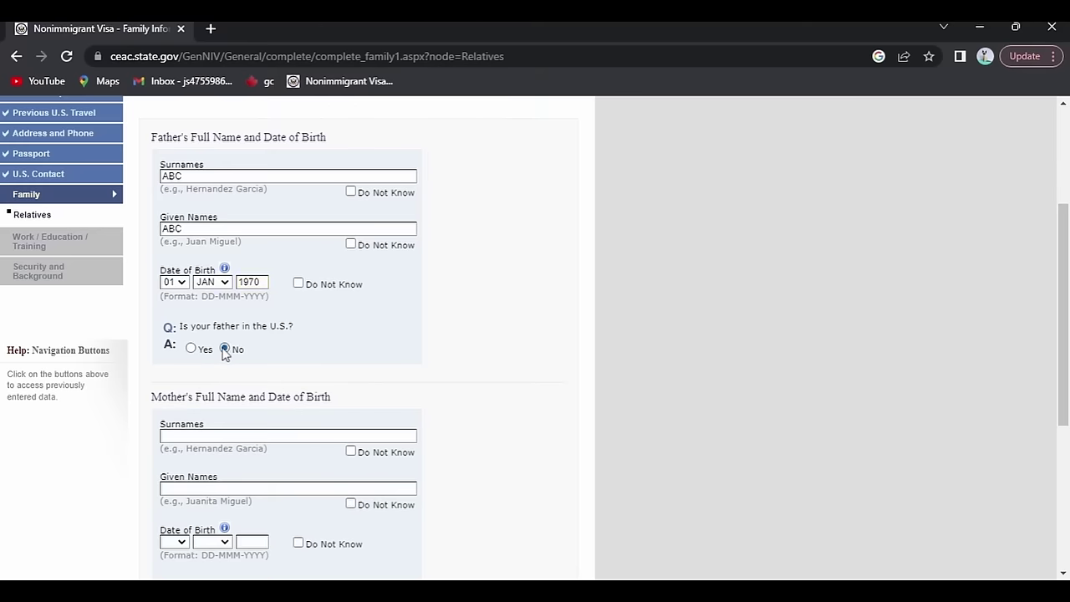
# Enter the mother's names as ABC ABC with date of birth 02 JAN 1972.
pyautogui.scroll(-1, 224, 352)
pyautogui.write('ABC')
pyautogui.scroll(-1, 199, 361)
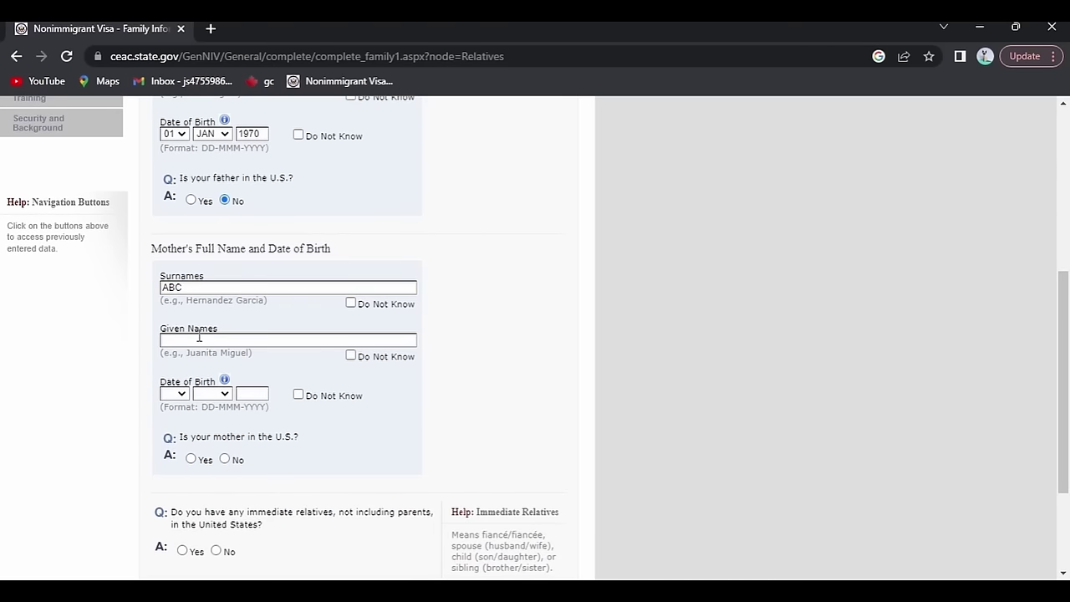
pyautogui.click(199, 340)
pyautogui.write('AC')
pyautogui.write('ABC')
pyautogui.press('BackSpace')
pyautogui.press('BackSpace')
pyautogui.press('BackSpace')
pyautogui.write('BC')
pyautogui.scroll(-1, 199, 351)
pyautogui.click(178, 339)
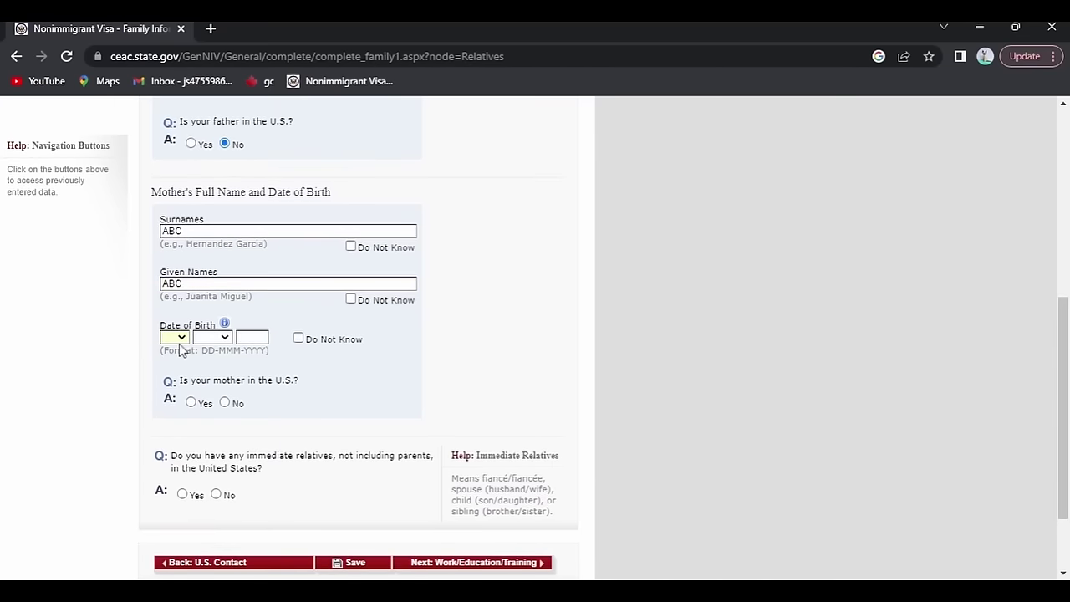
pyautogui.write('02')
pyautogui.press('Tab')
pyautogui.write('JAN')
pyautogui.press('Tab')
pyautogui.write('1972')
pyautogui.scroll(-1, 220, 366)
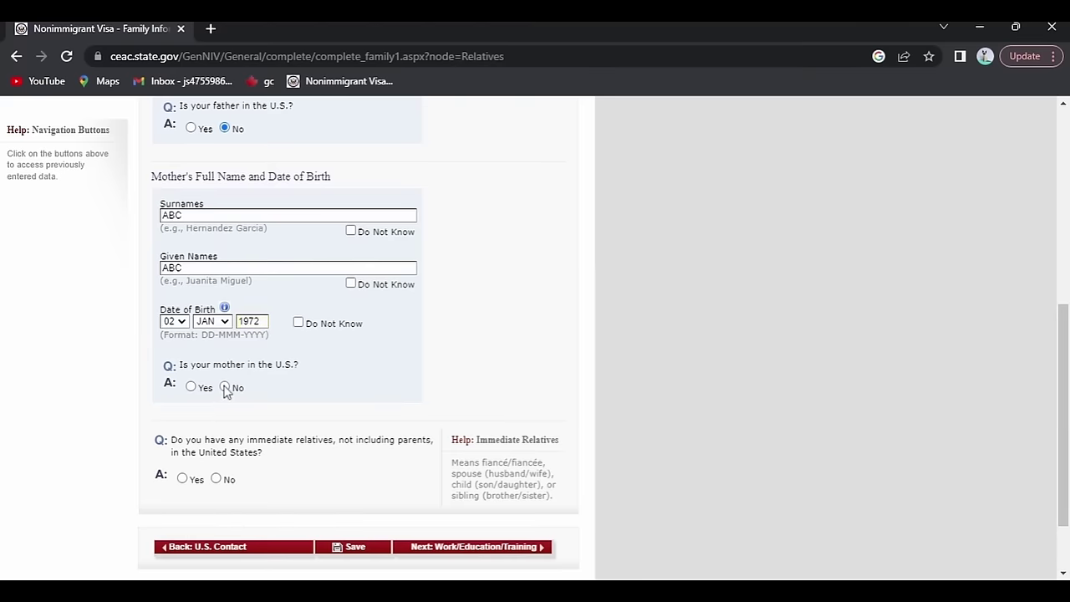
# Answer No to the mother being in the U.S. and to immediate or other U.S. relatives, then save.
pyautogui.click(224, 386)
pyautogui.scroll(-1, 224, 390)
pyautogui.scroll(-1, 224, 390)
pyautogui.scroll(2, 224, 391)
pyautogui.scroll(-1, 224, 391)
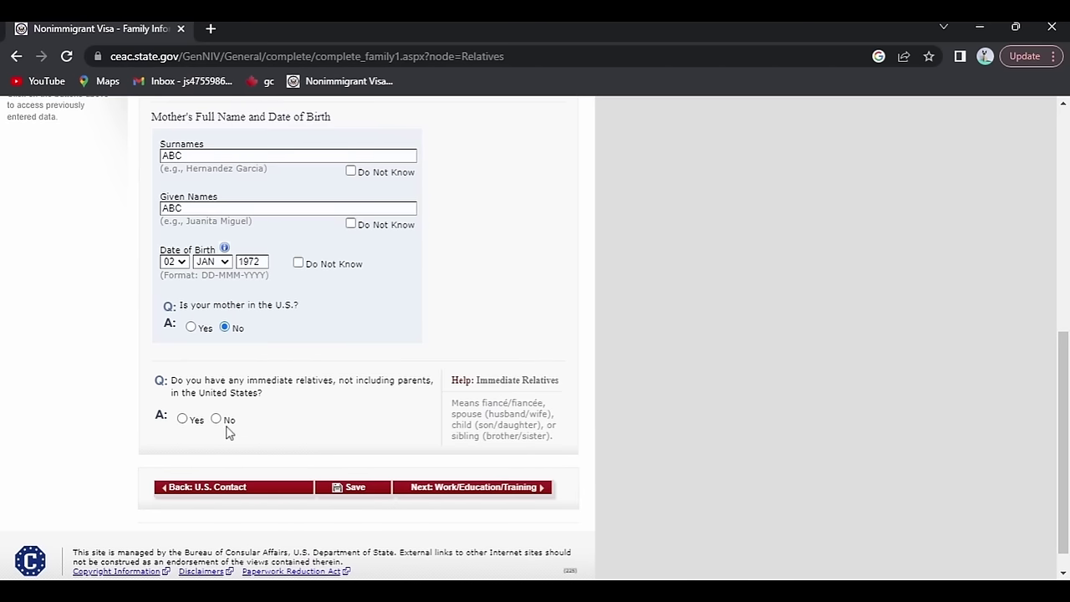
pyautogui.click(217, 419)
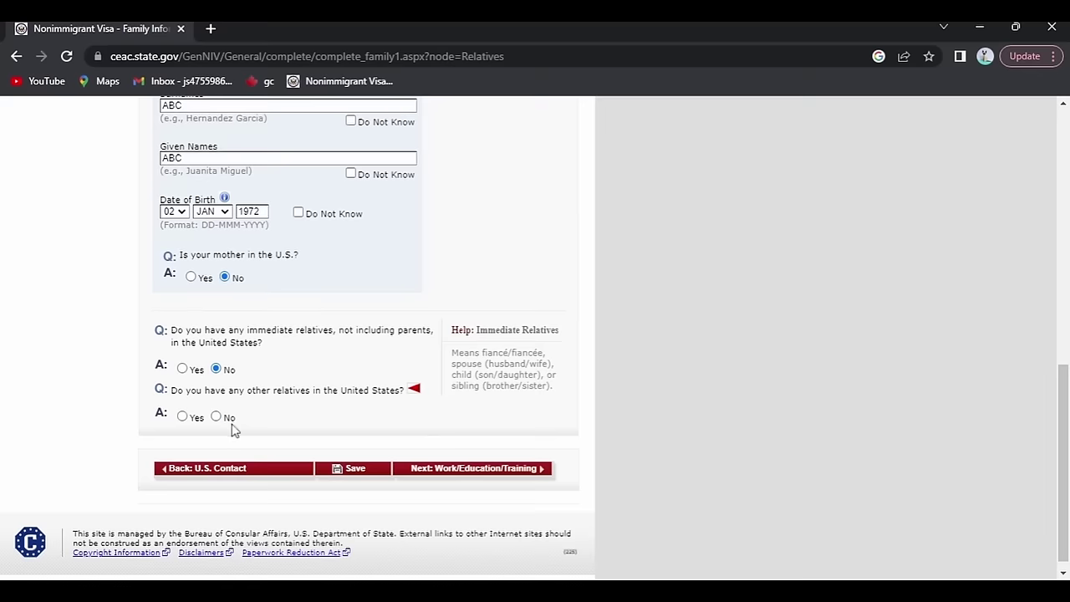
pyautogui.click(219, 418)
pyautogui.scroll(2, 397, 452)
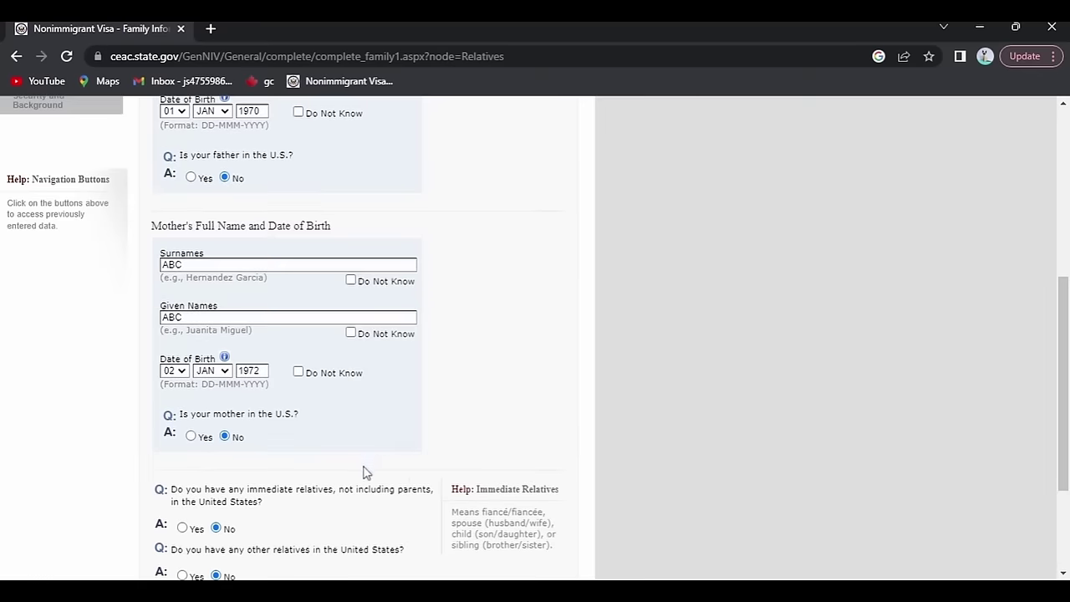
pyautogui.scroll(-2, 407, 454)
pyautogui.click(365, 460)
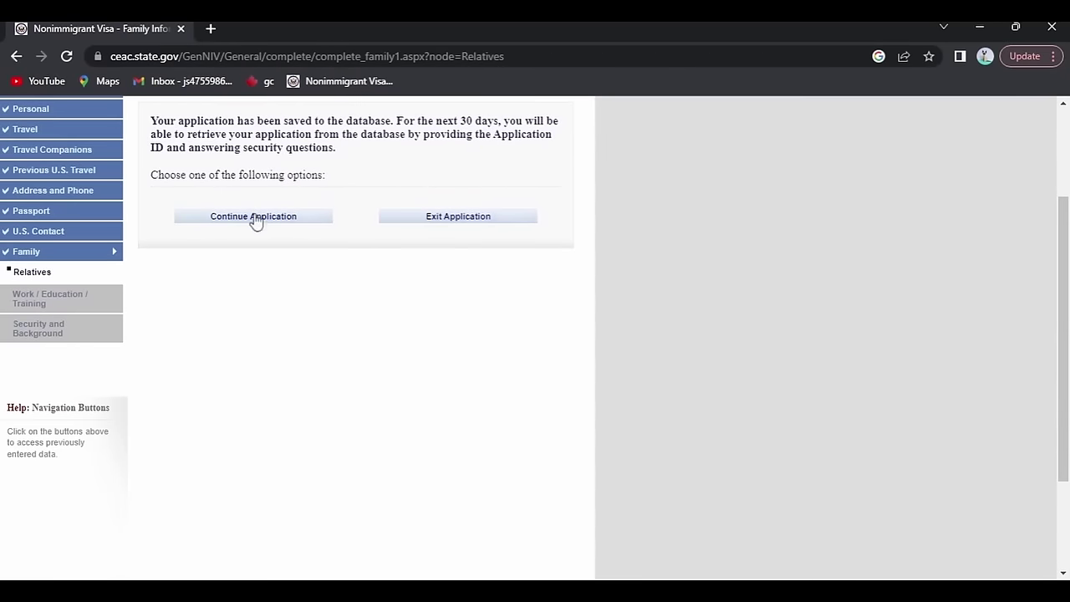
pyautogui.click(253, 217)
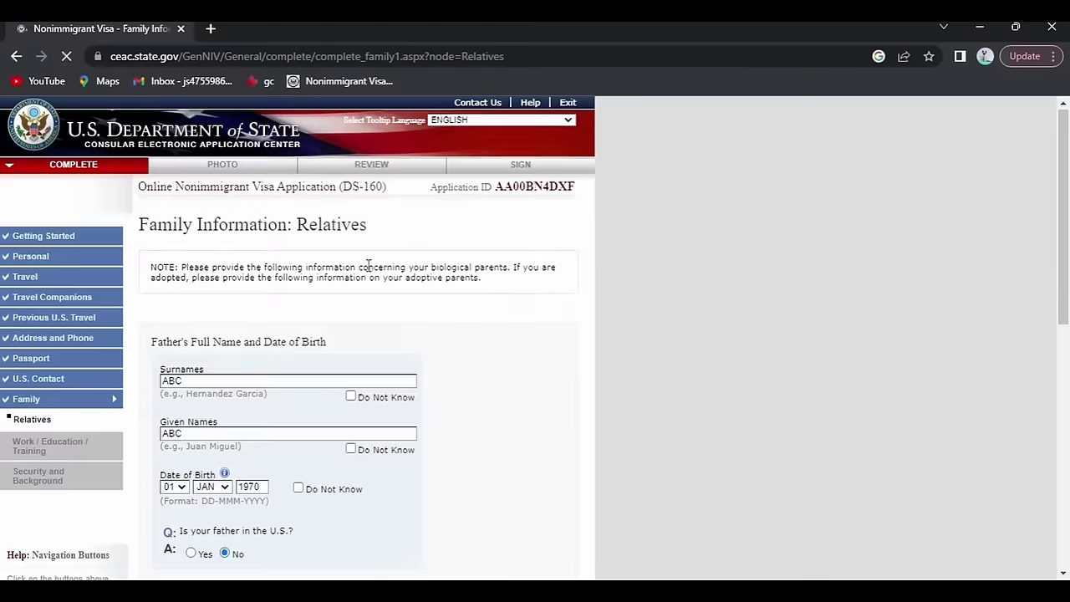
pyautogui.scroll(-3, 368, 271)
pyautogui.scroll(-3, 367, 270)
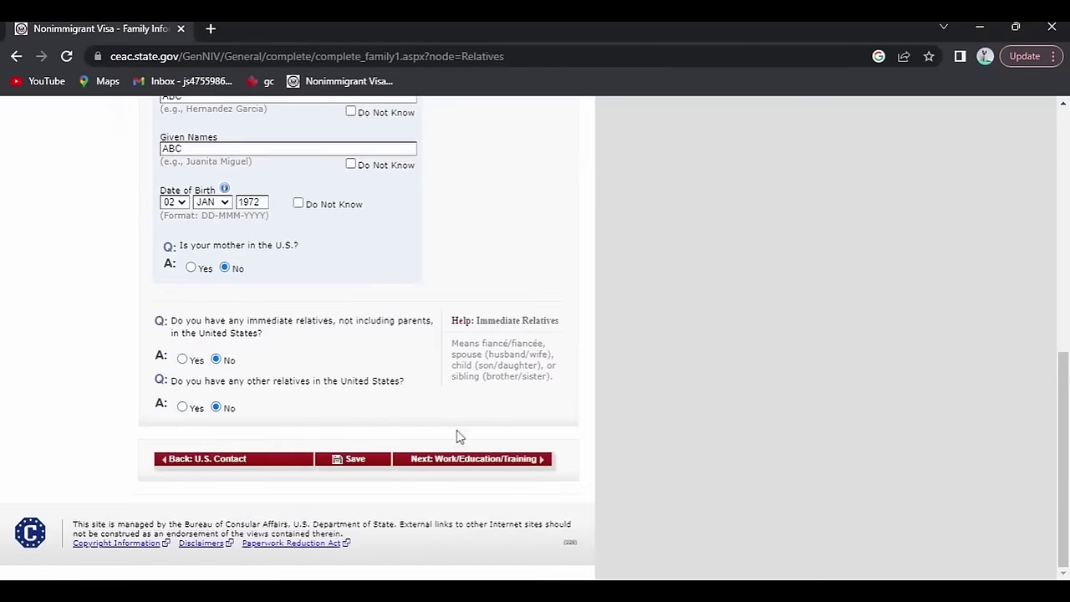
# Set the primary occupation to COMPUTER SCIENCE and enter employer name and address as ABC.
pyautogui.click(461, 458)
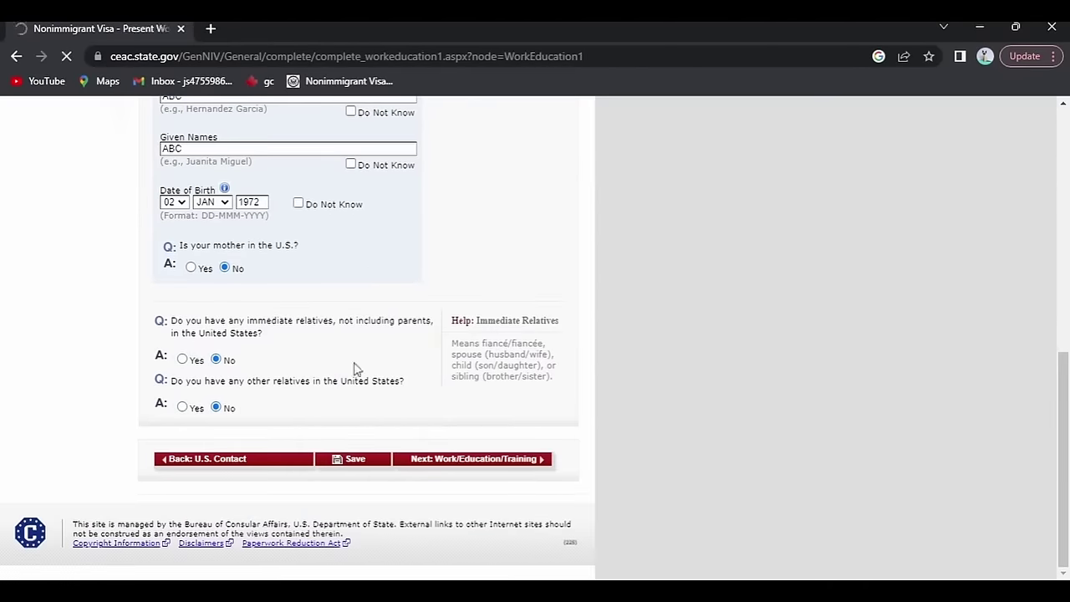
pyautogui.scroll(-1, 303, 296)
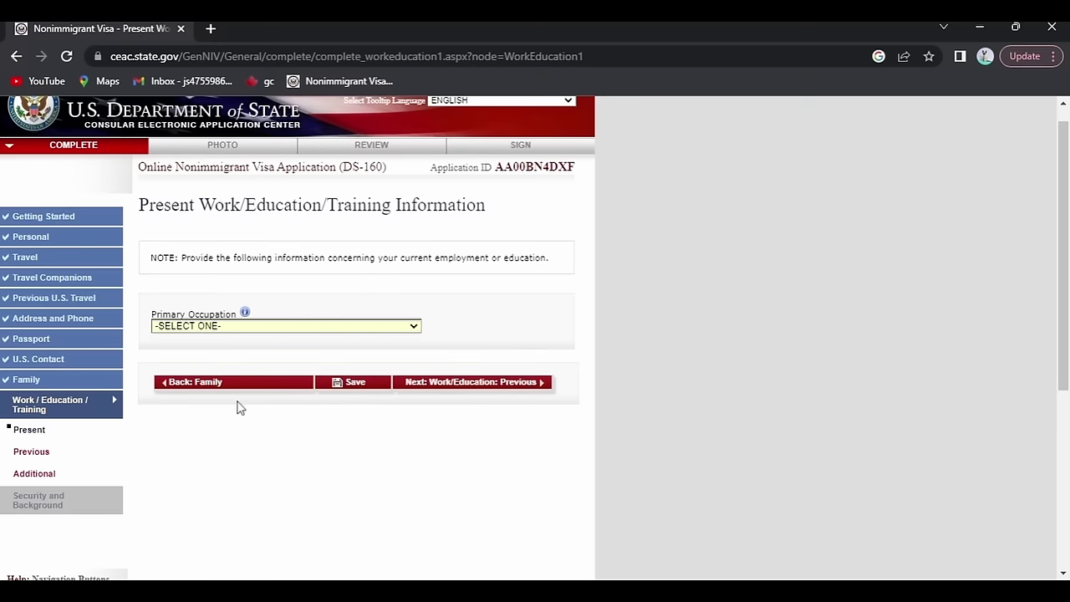
pyautogui.write('comp')
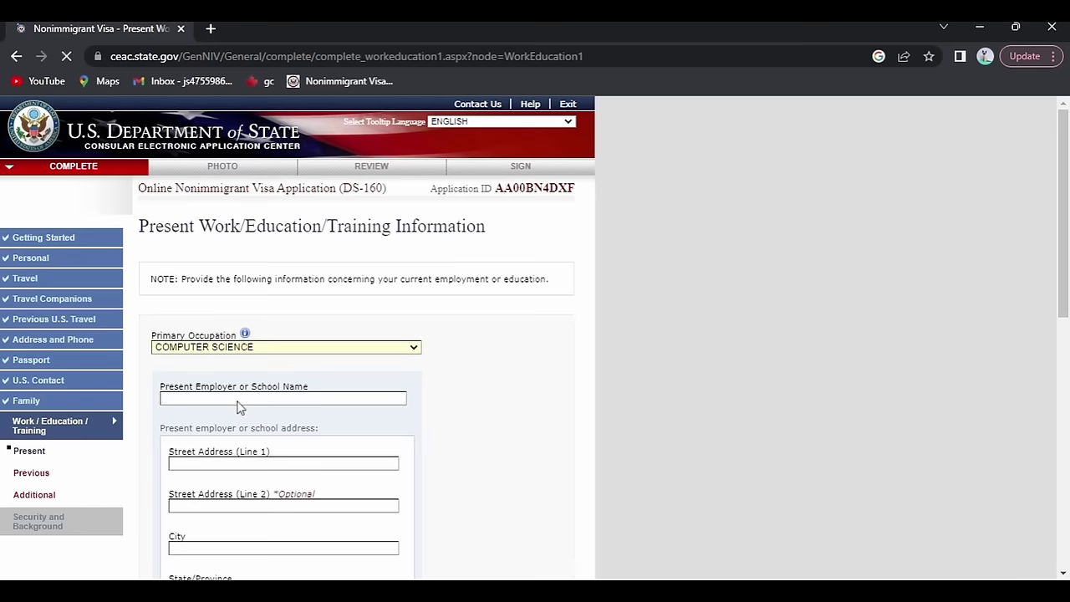
pyautogui.scroll(-1, 239, 407)
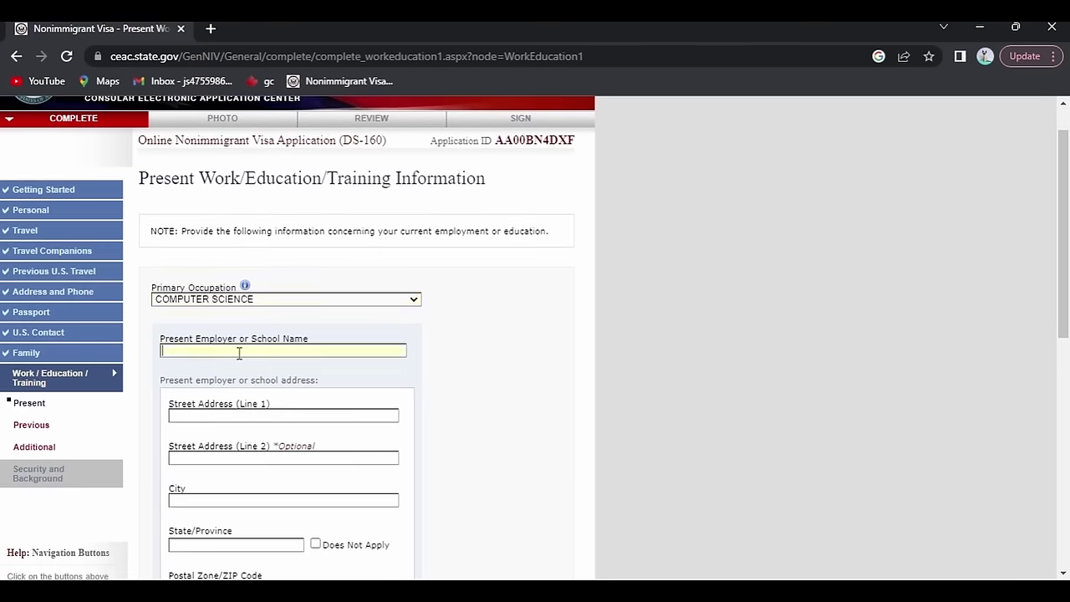
pyautogui.write('ABC')
pyautogui.scroll(-1, 239, 353)
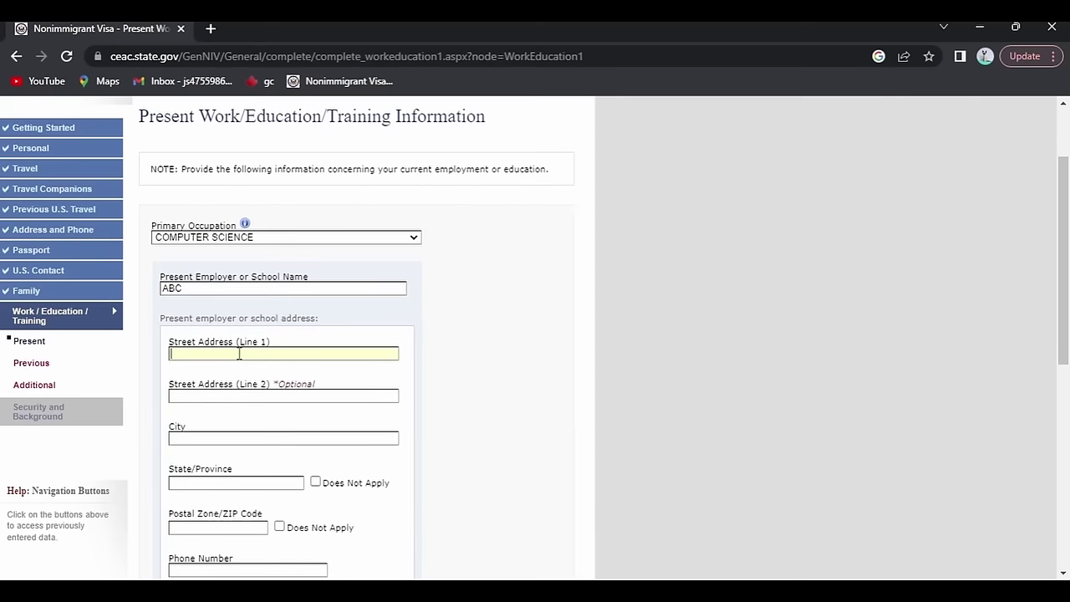
pyautogui.write('ABC')
pyautogui.scroll(-1, 239, 353)
# Set the employer's city to TORONTO and province to ON.
pyautogui.click(240, 353)
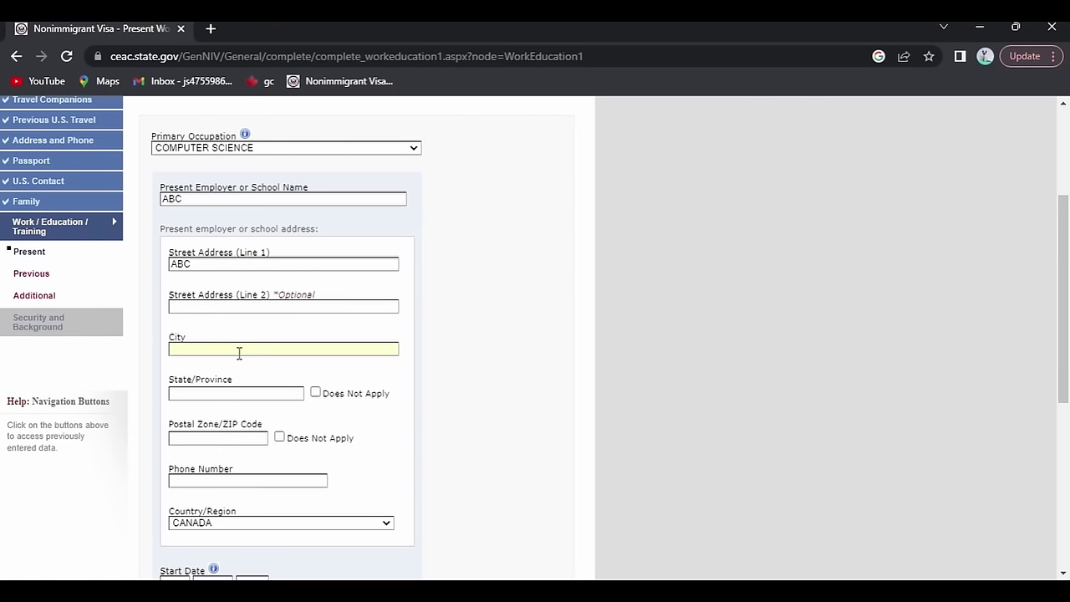
pyautogui.write('TORONTO')
pyautogui.scroll(-1, 239, 353)
pyautogui.write('ON')
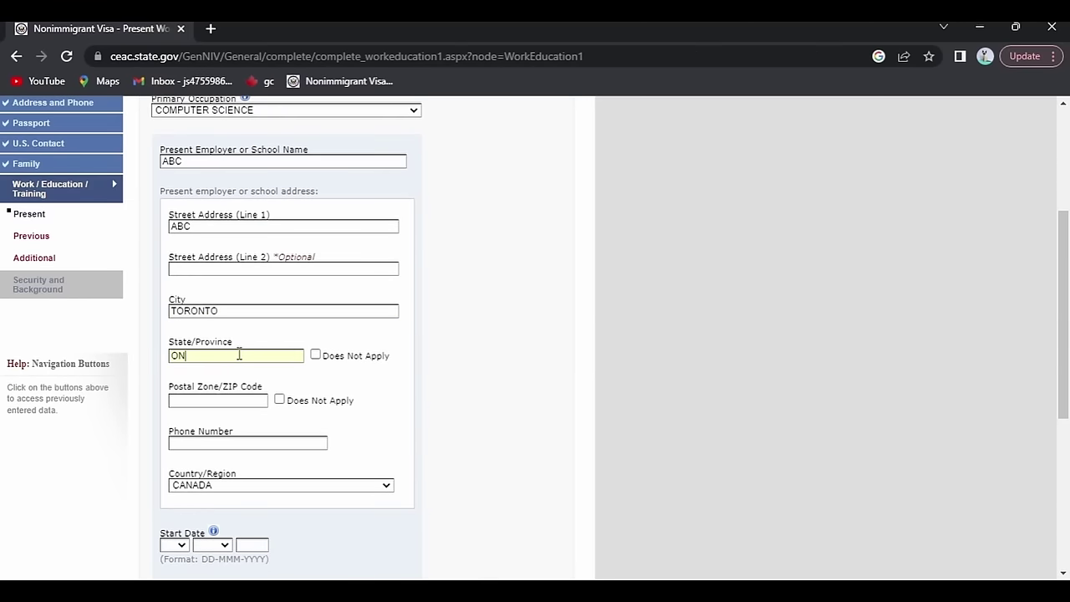
pyautogui.scroll(-1, 240, 355)
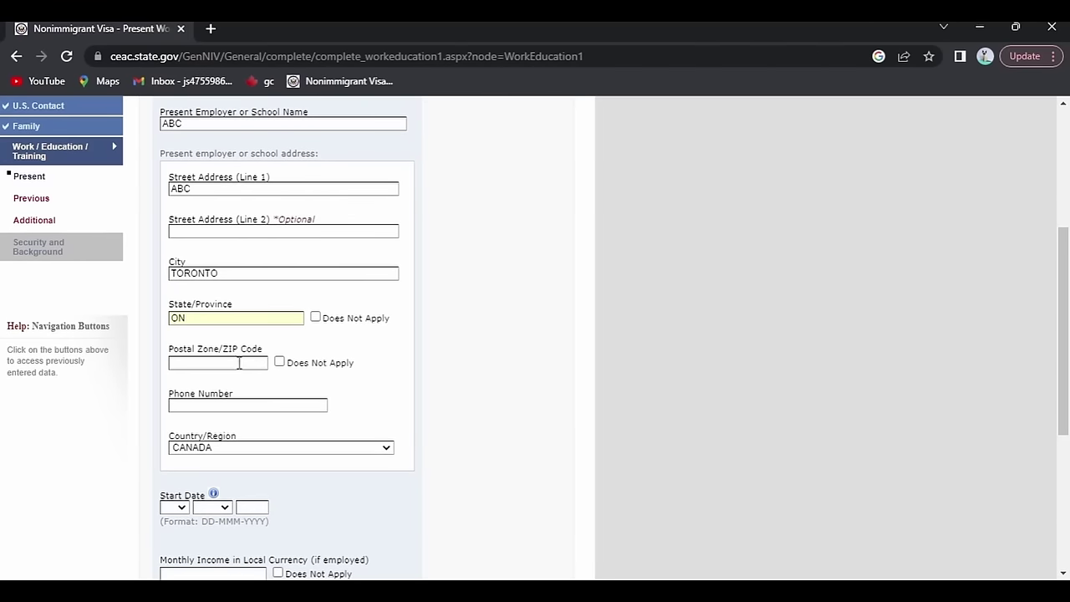
pyautogui.scroll(-1, 234, 401)
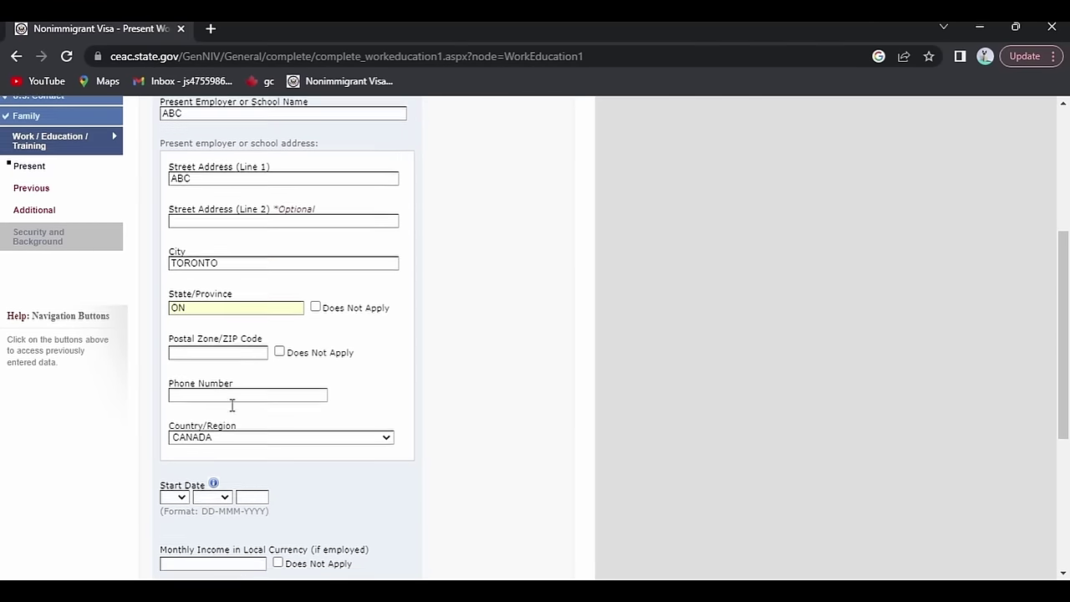
pyautogui.scroll(-3, 234, 410)
# Set the start date to 01 FEB 2020 and monthly income to 4000, then save and continue.
pyautogui.click(182, 348)
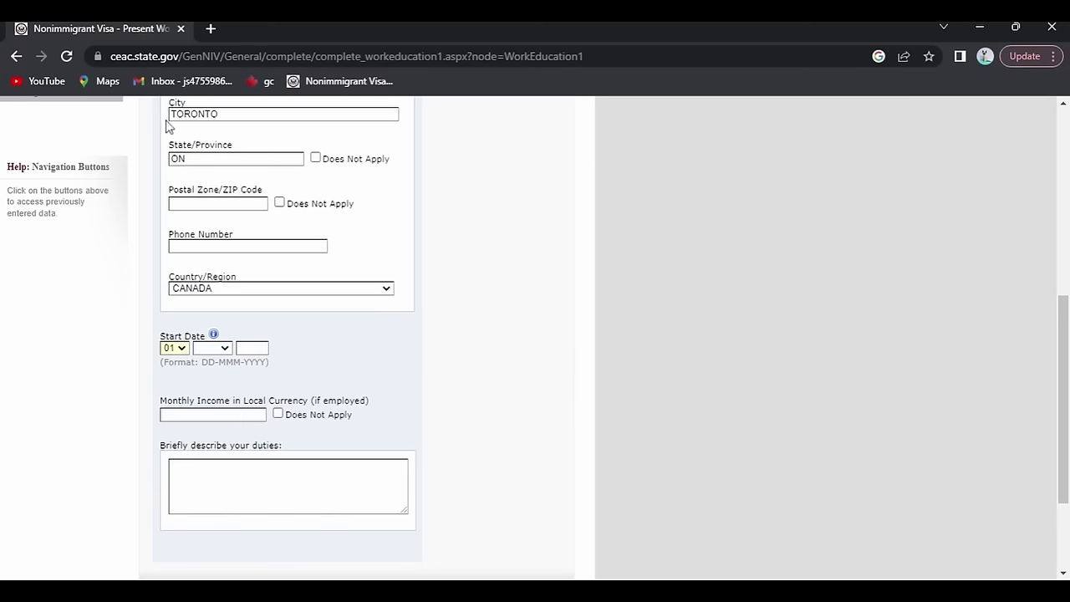
pyautogui.click(224, 348)
pyautogui.press('f')
pyautogui.press('Tab')
pyautogui.write('2020')
pyautogui.scroll(-1, 218, 385)
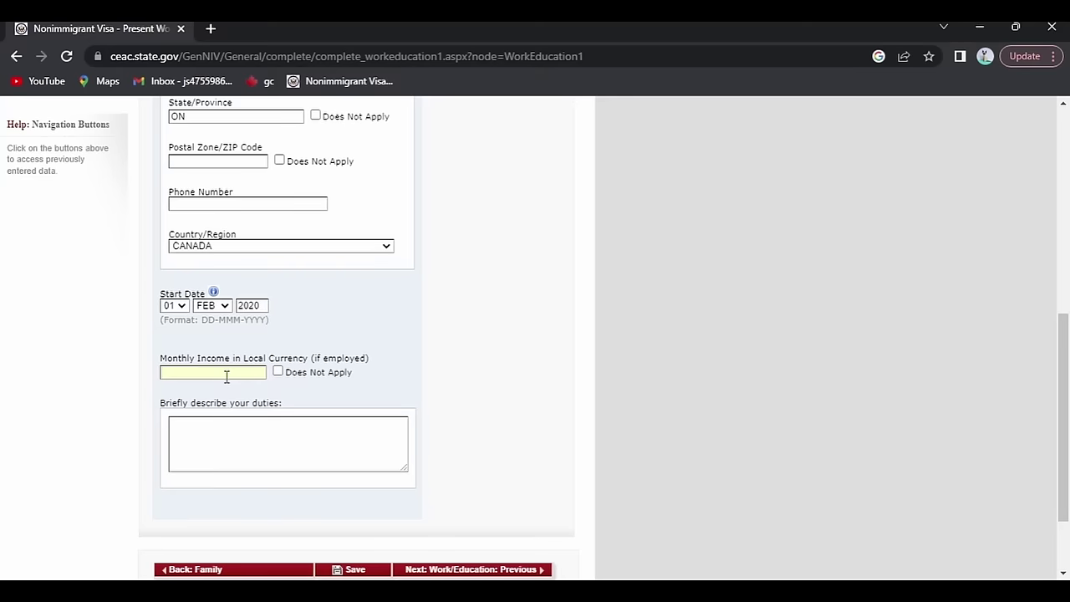
pyautogui.write('4000')
pyautogui.scroll(-1, 226, 377)
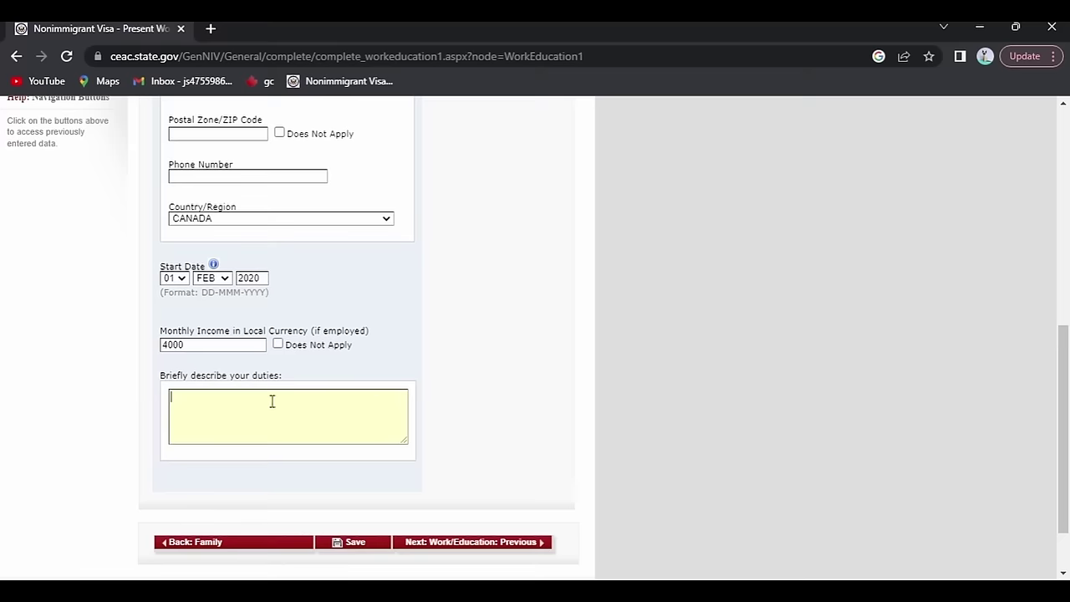
pyautogui.scroll(-1, 272, 401)
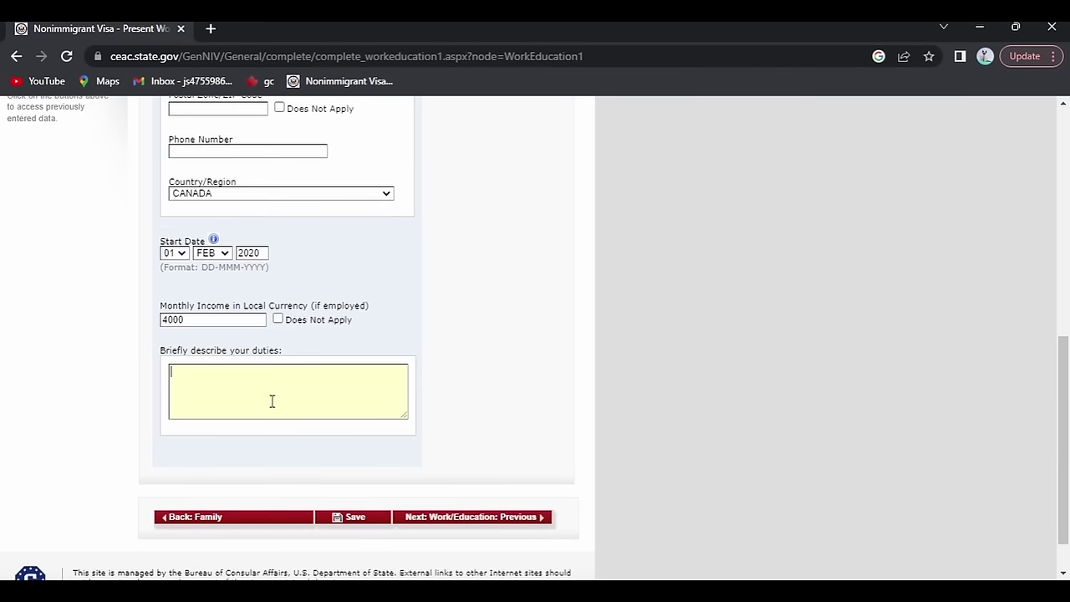
pyautogui.click(348, 513)
pyautogui.click(443, 468)
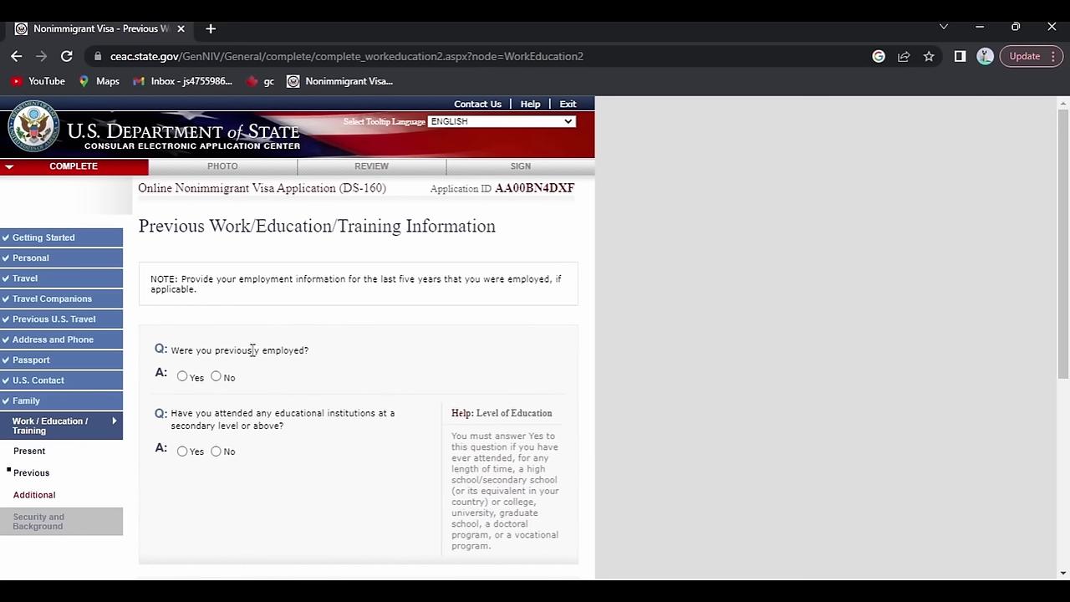
# Answer No to previous employment and Yes to secondary-level education, then scroll down the page.
pyautogui.click(216, 377)
pyautogui.scroll(-1, 247, 443)
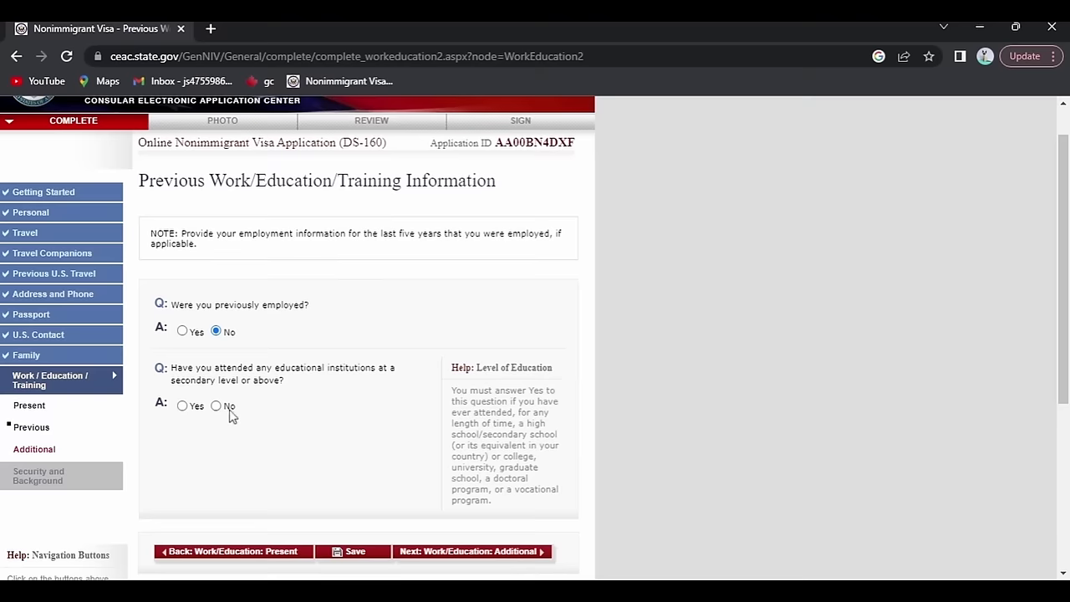
pyautogui.click(183, 405)
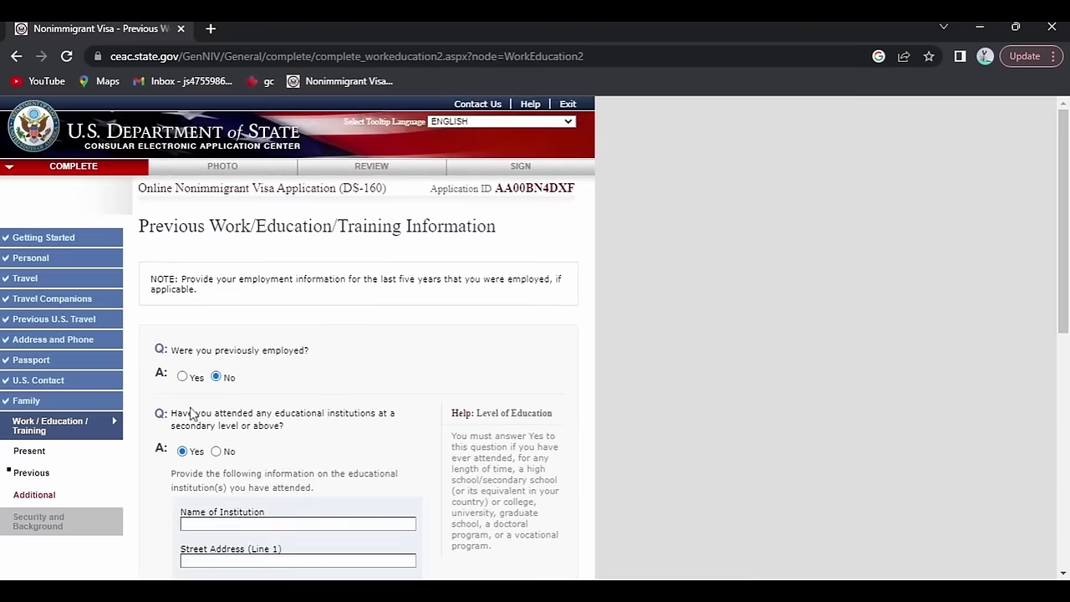
pyautogui.scroll(-3, 297, 432)
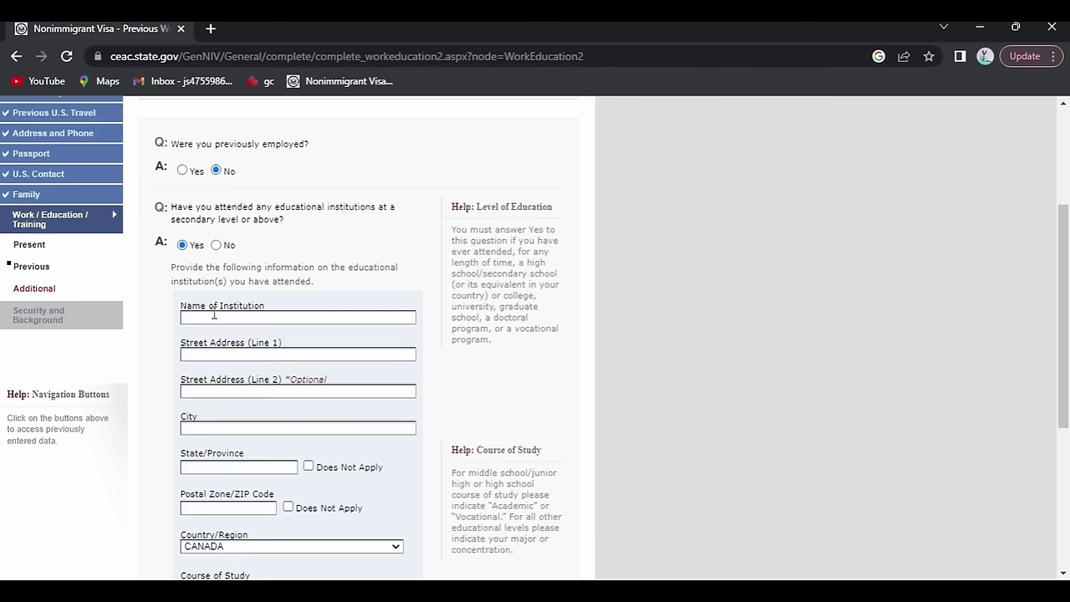
pyautogui.scroll(-2, 268, 343)
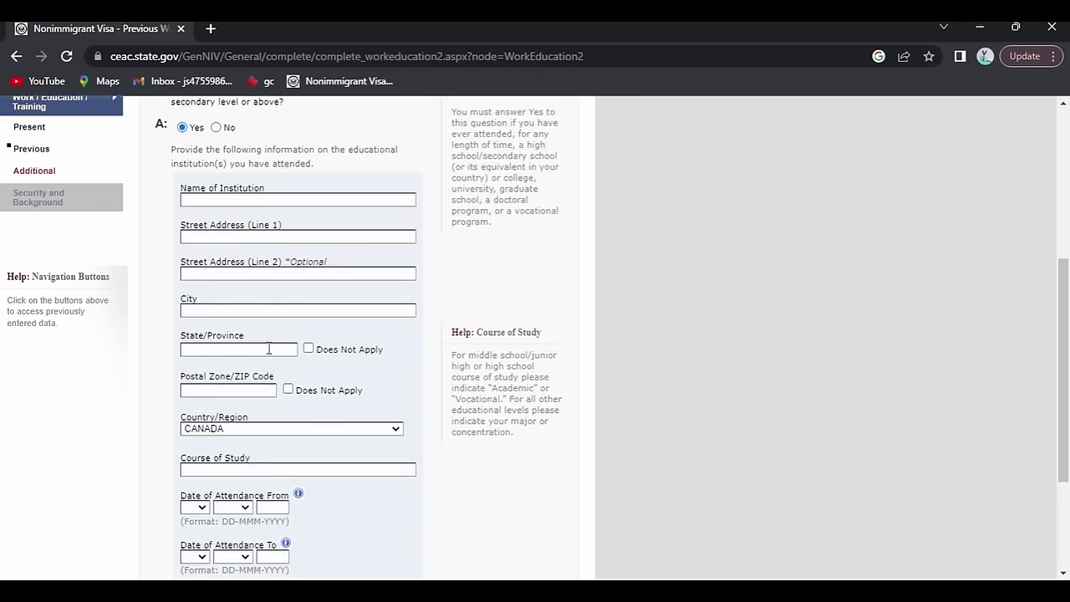
pyautogui.scroll(-2, 259, 376)
pyautogui.scroll(1, 246, 401)
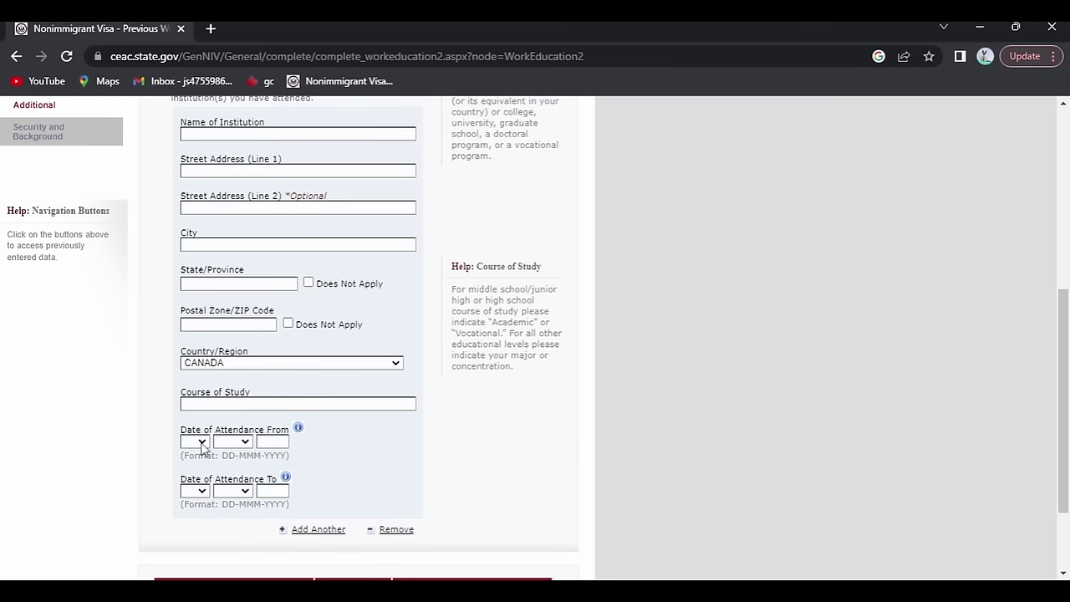
pyautogui.scroll(-2, 229, 495)
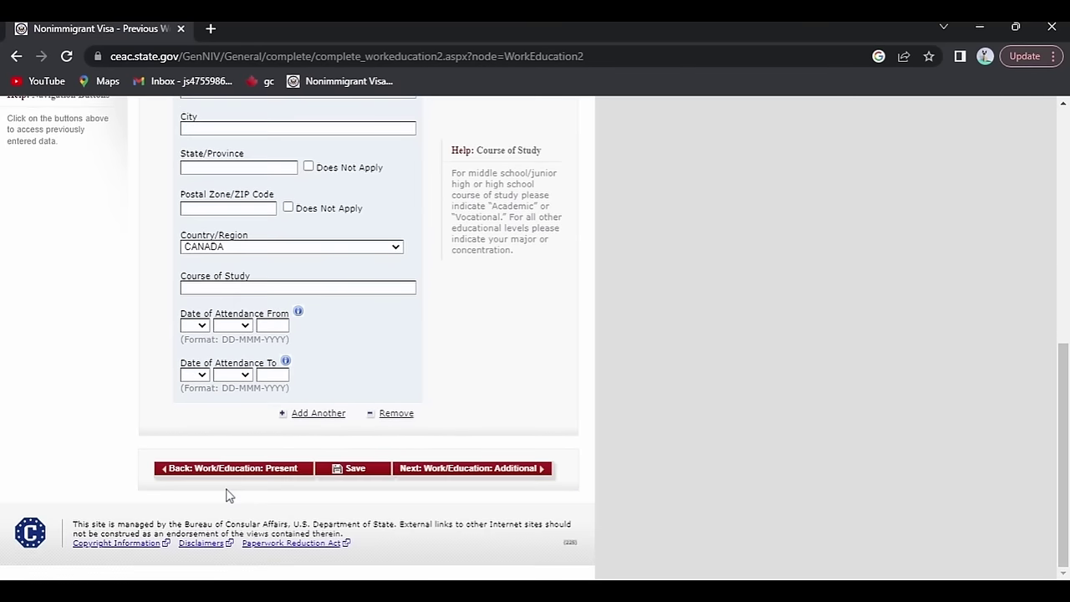
pyautogui.scroll(5, 226, 495)
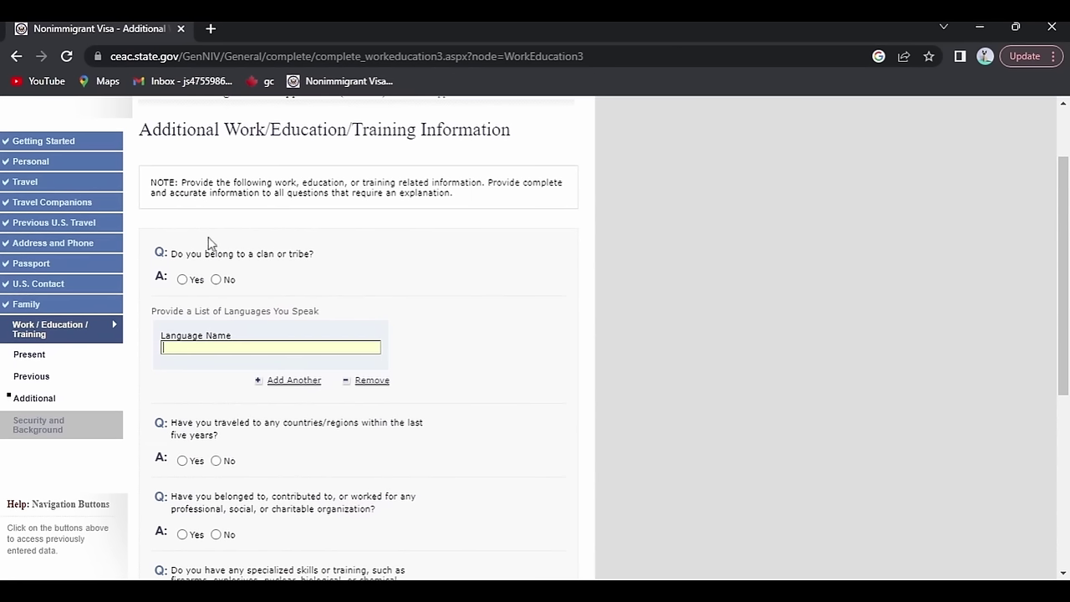
# List PUNJABI, HINDI and ENGLISH as the spoken languages.
pyautogui.scroll(1, 210, 239)
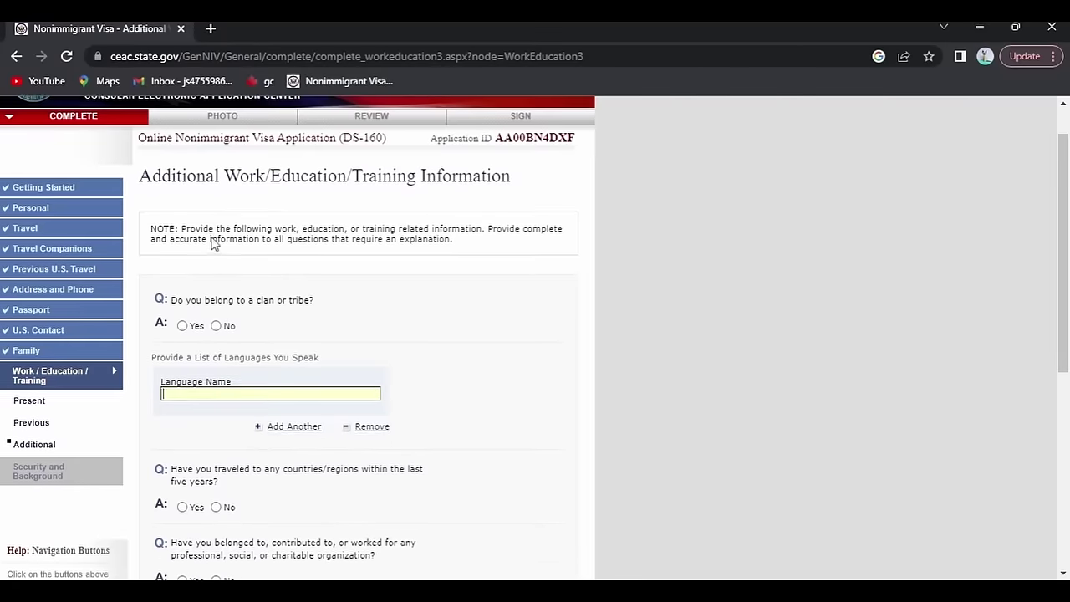
pyautogui.scroll(-1, 212, 238)
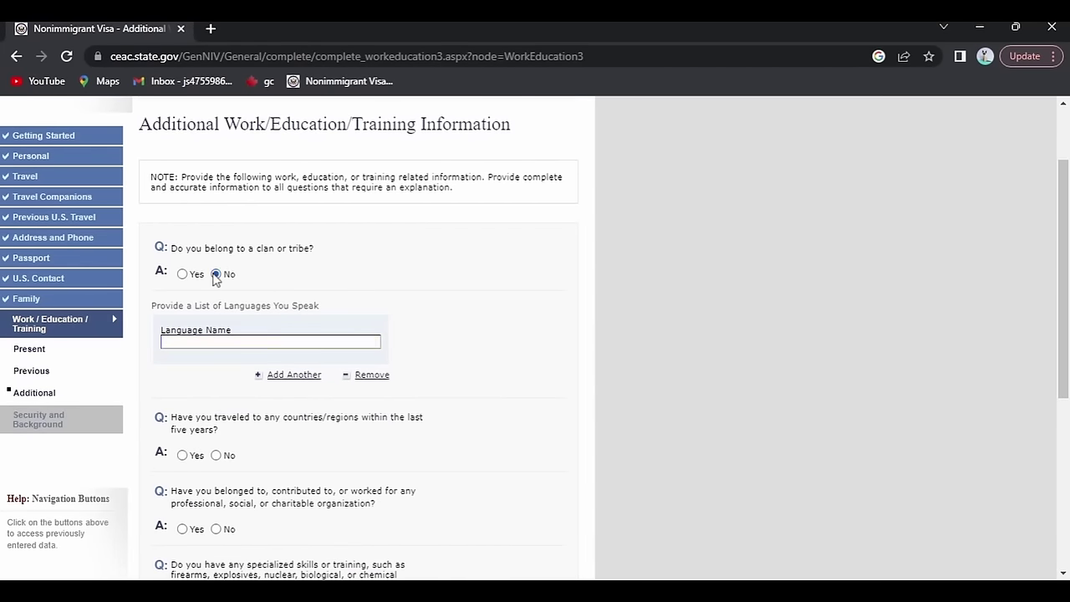
pyautogui.scroll(-1, 357, 301)
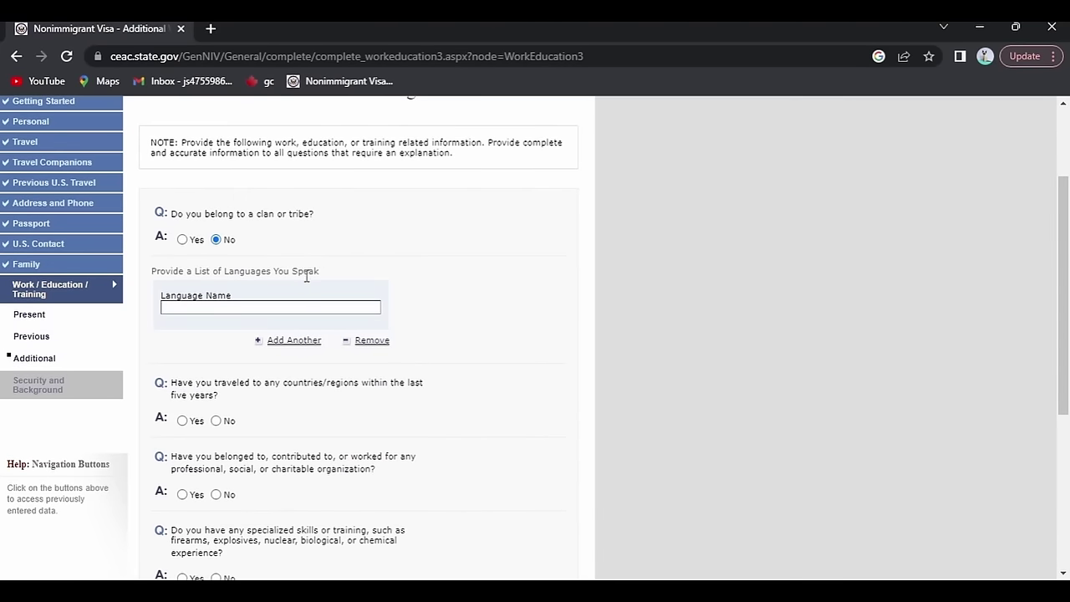
pyautogui.click(245, 307)
pyautogui.write('DI')
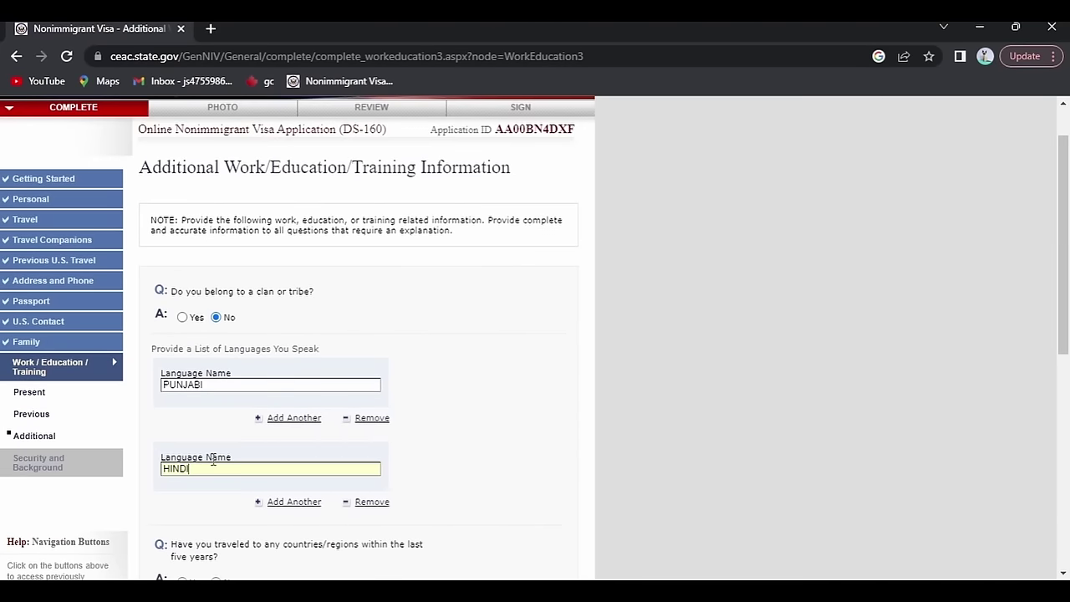
pyautogui.click(294, 502)
pyautogui.write('ENGLISH')
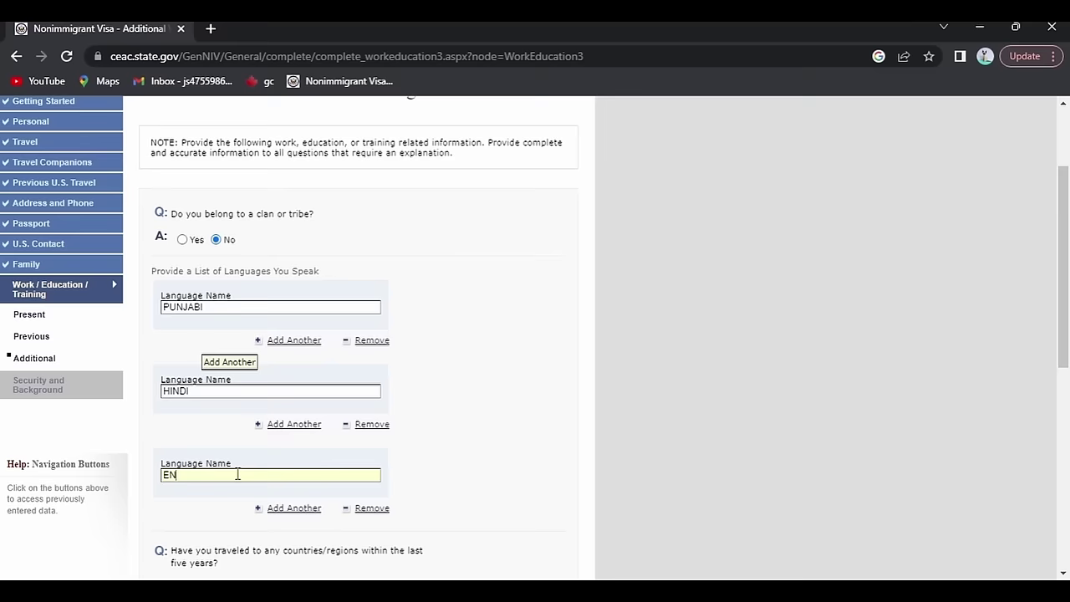
# Answer No to the recent travel, organization, military service and paramilitary questions.
pyautogui.scroll(-1, 270, 342)
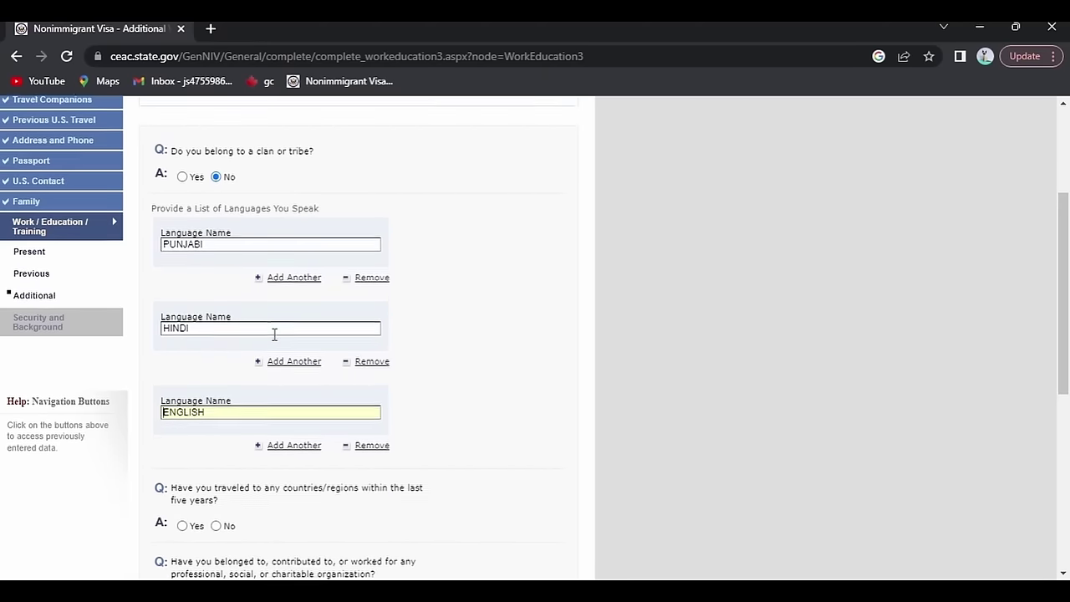
pyautogui.scroll(-2, 274, 335)
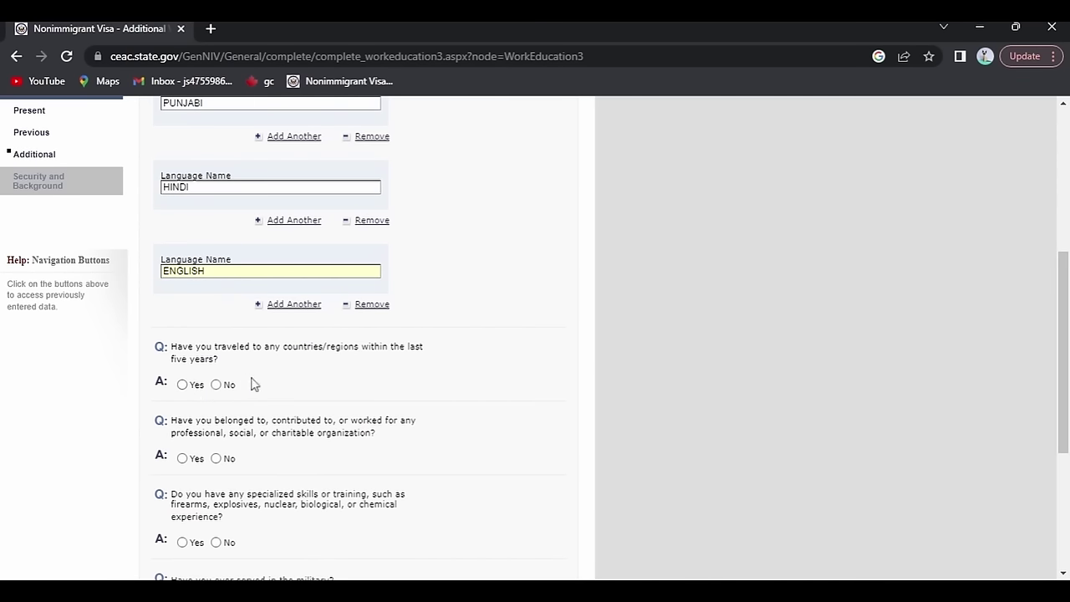
pyautogui.click(216, 384)
pyautogui.scroll(3, 227, 380)
pyautogui.scroll(-4, 228, 380)
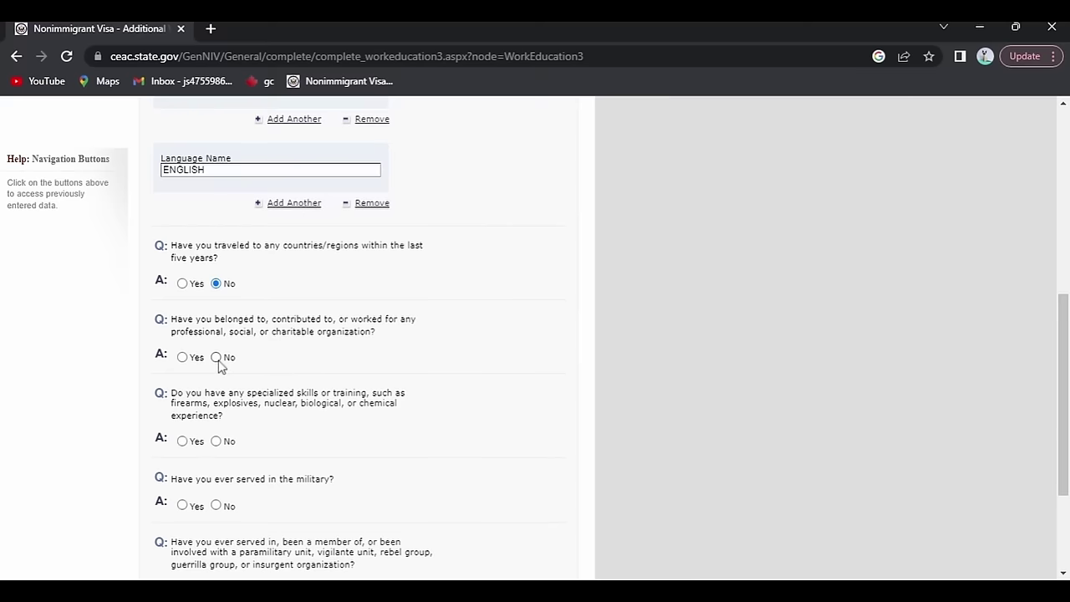
pyautogui.click(216, 357)
pyautogui.scroll(-3, 193, 345)
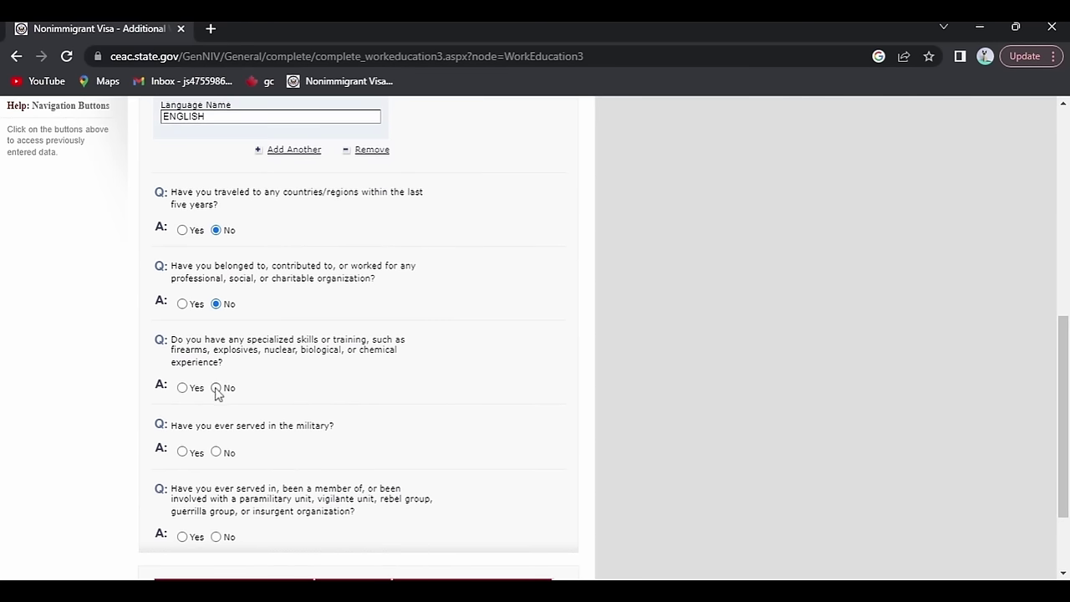
pyautogui.scroll(-1, 216, 393)
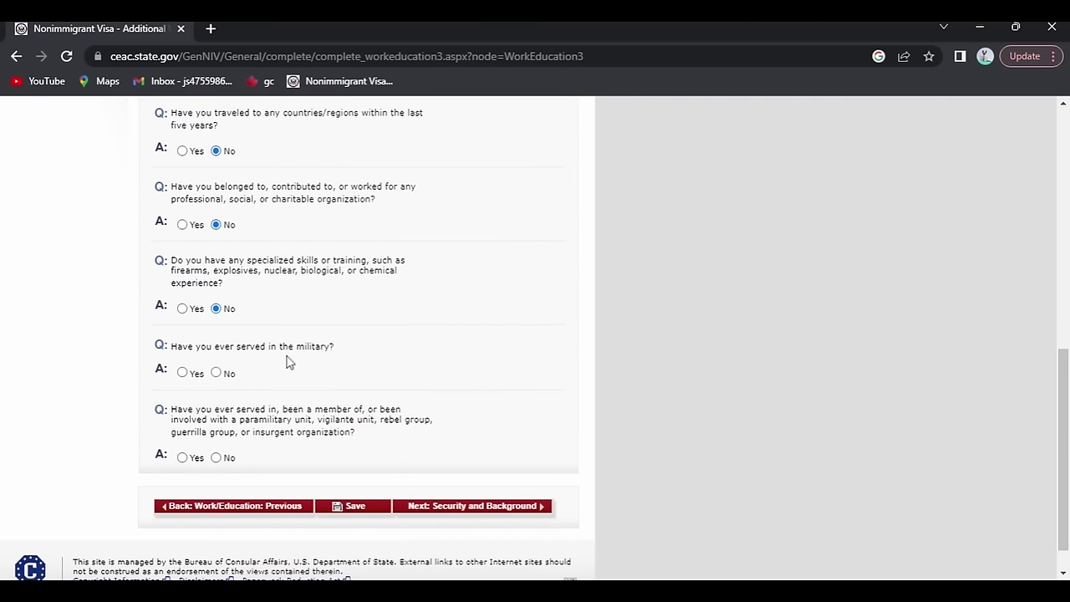
pyautogui.click(219, 375)
pyautogui.scroll(-3, 222, 378)
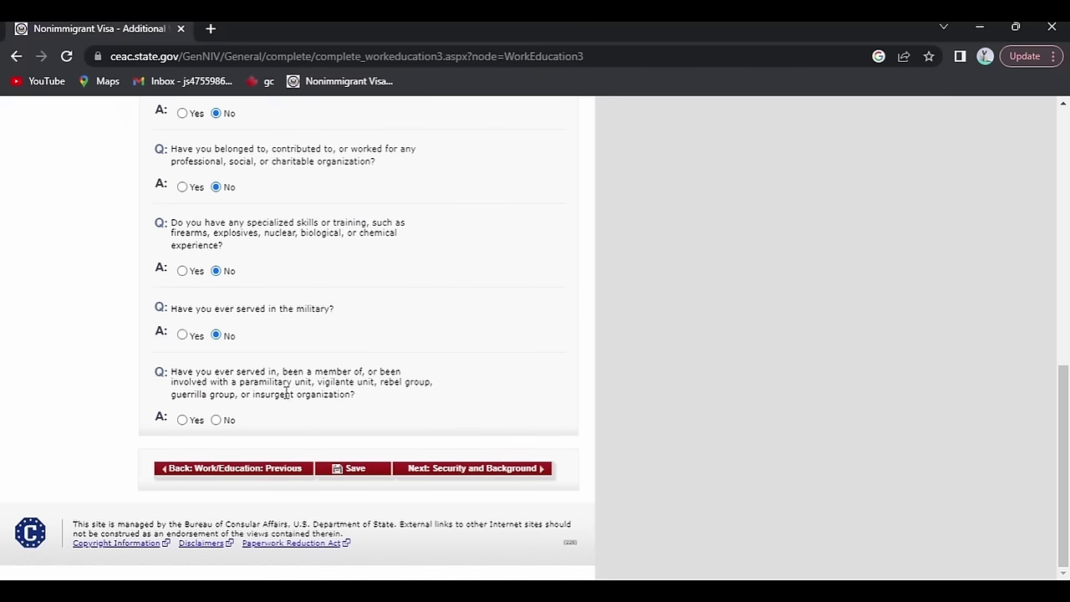
pyautogui.click(216, 419)
# Answer No to the communicable disease, mental/physical disorder and drug abuser questions.
pyautogui.click(468, 470)
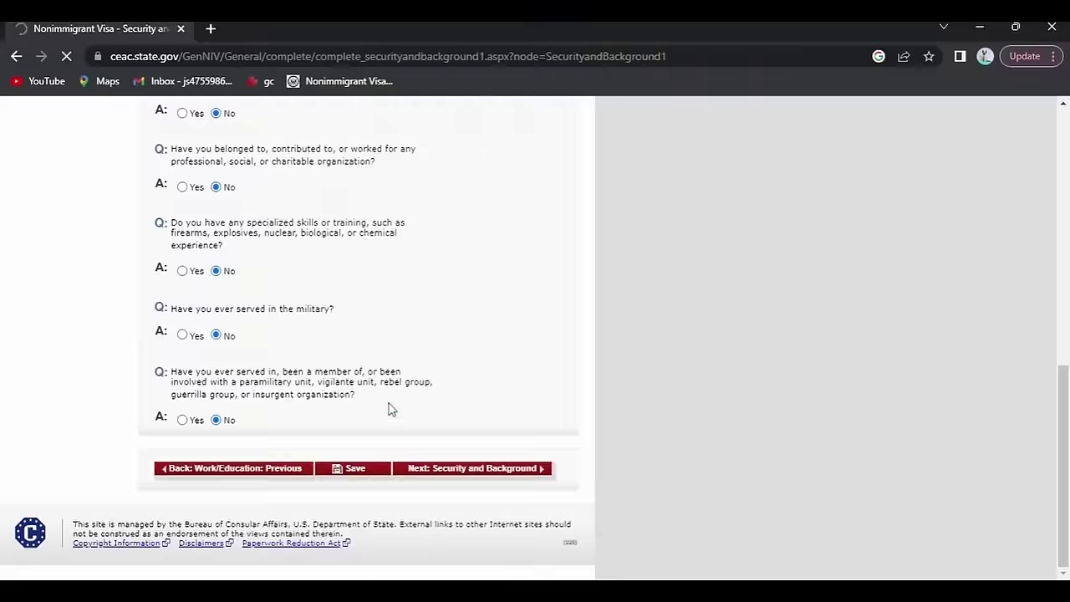
pyautogui.scroll(-1, 389, 408)
pyautogui.scroll(-1, 389, 408)
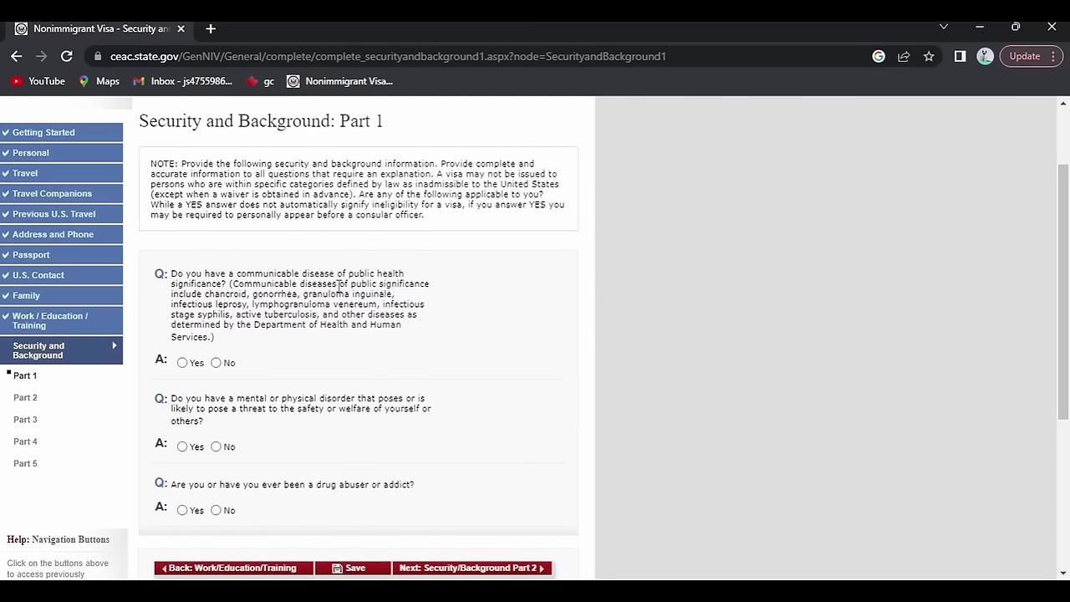
pyautogui.click(217, 363)
pyautogui.scroll(-3, 213, 359)
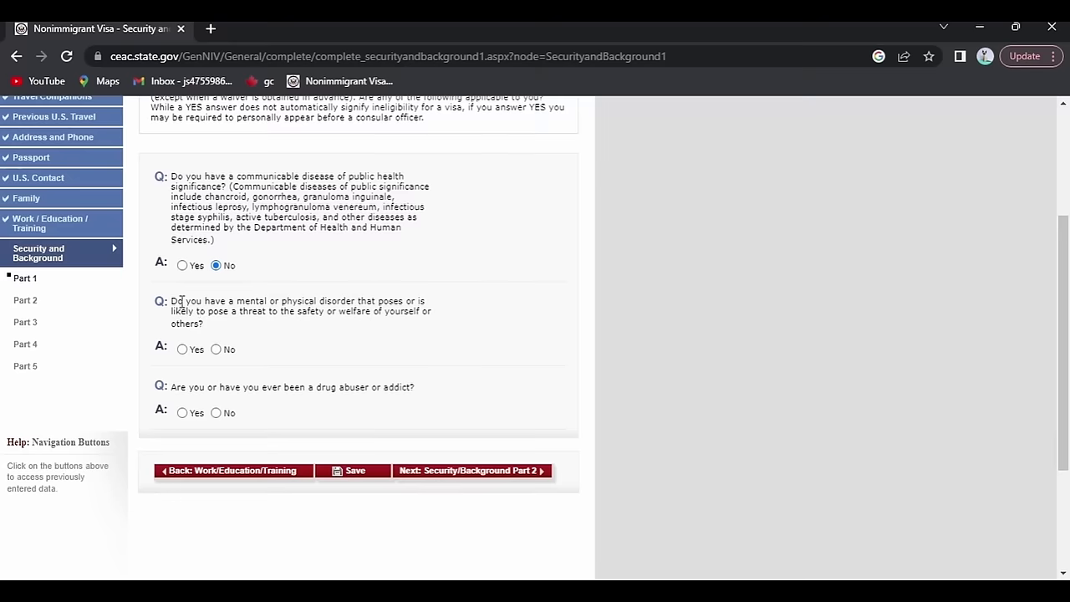
pyautogui.click(215, 350)
pyautogui.scroll(-2, 213, 352)
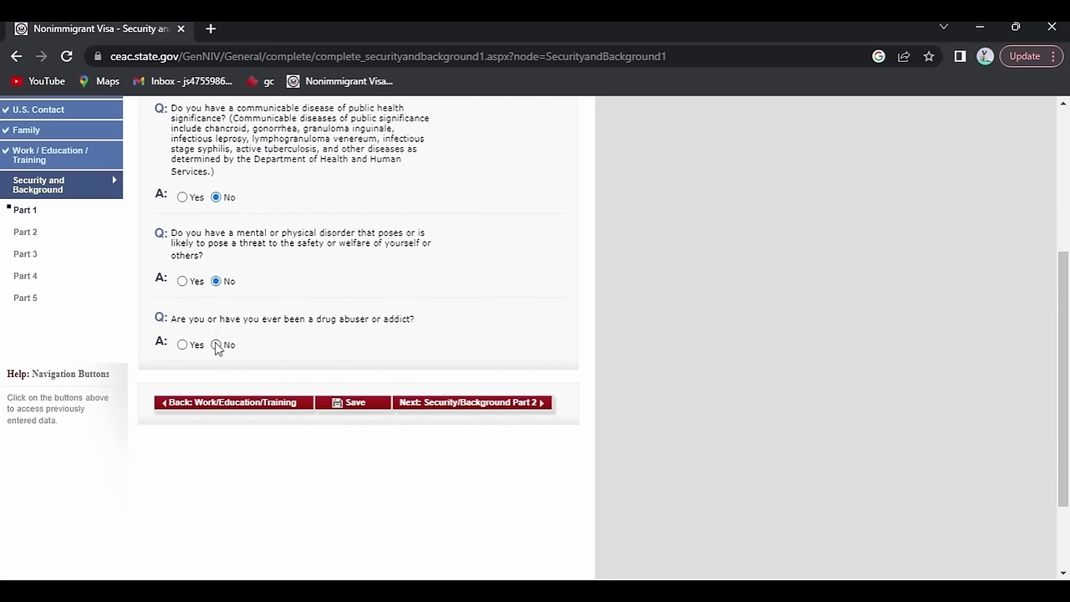
pyautogui.click(216, 345)
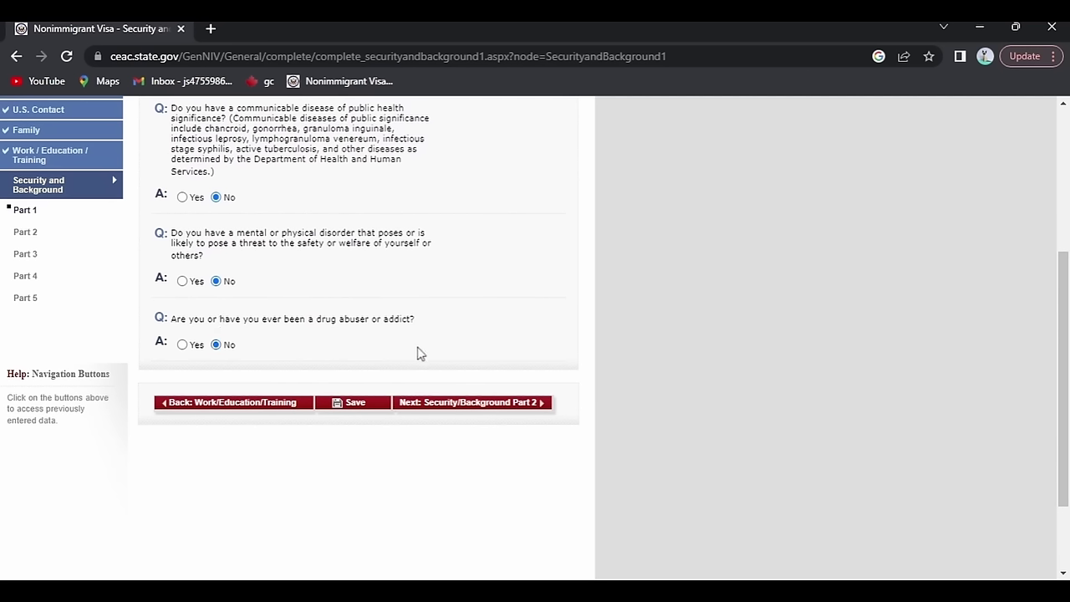
# Save the Part 1 answers and proceed to Security and Background Part 2.
pyautogui.click(347, 405)
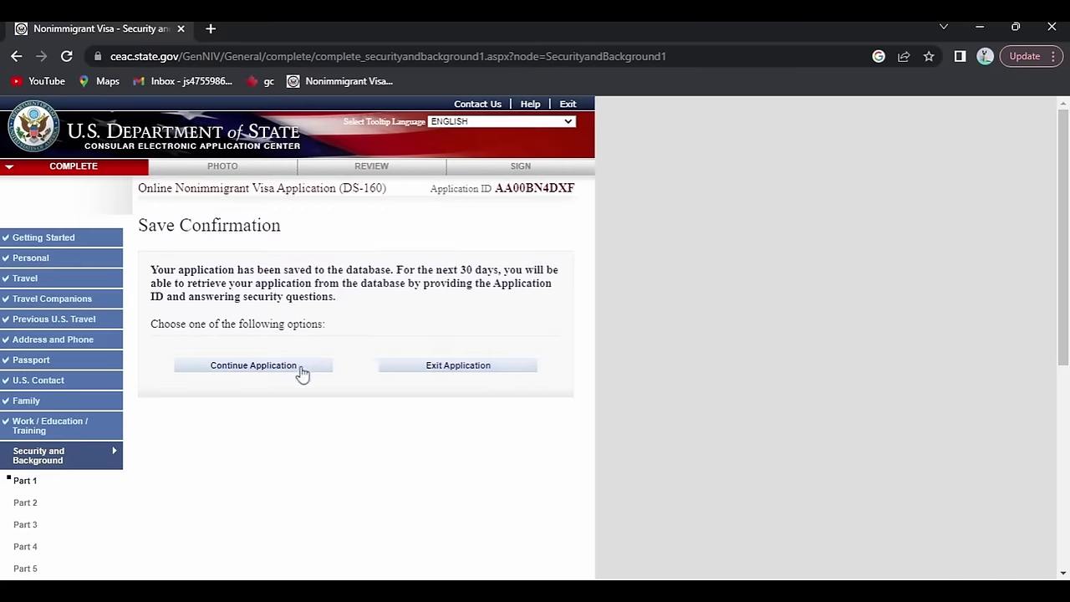
pyautogui.click(293, 368)
pyautogui.scroll(-1, 492, 459)
pyautogui.scroll(-2, 491, 458)
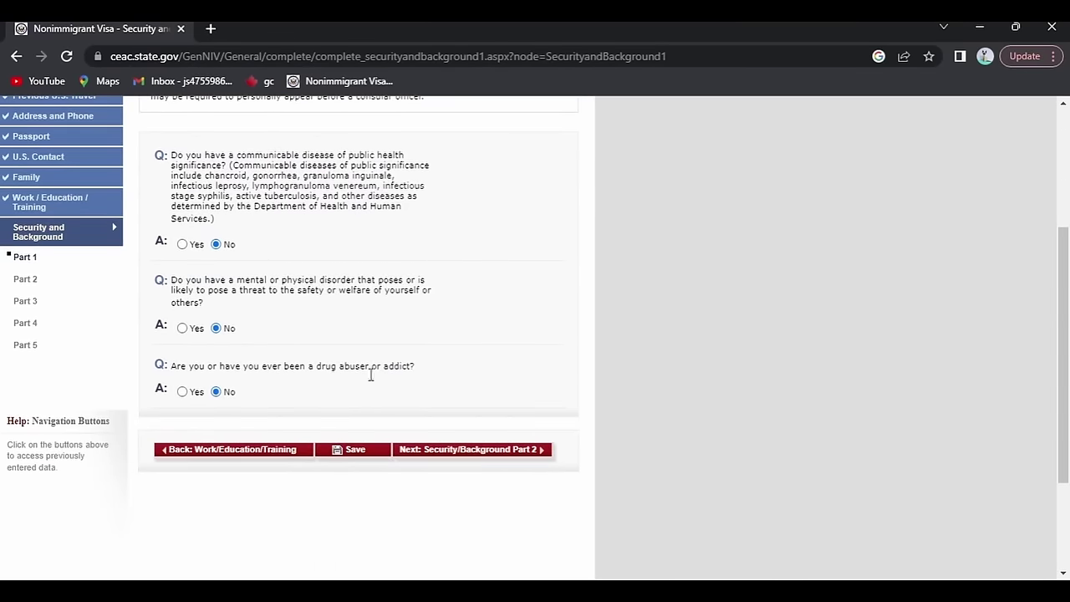
pyautogui.click(447, 449)
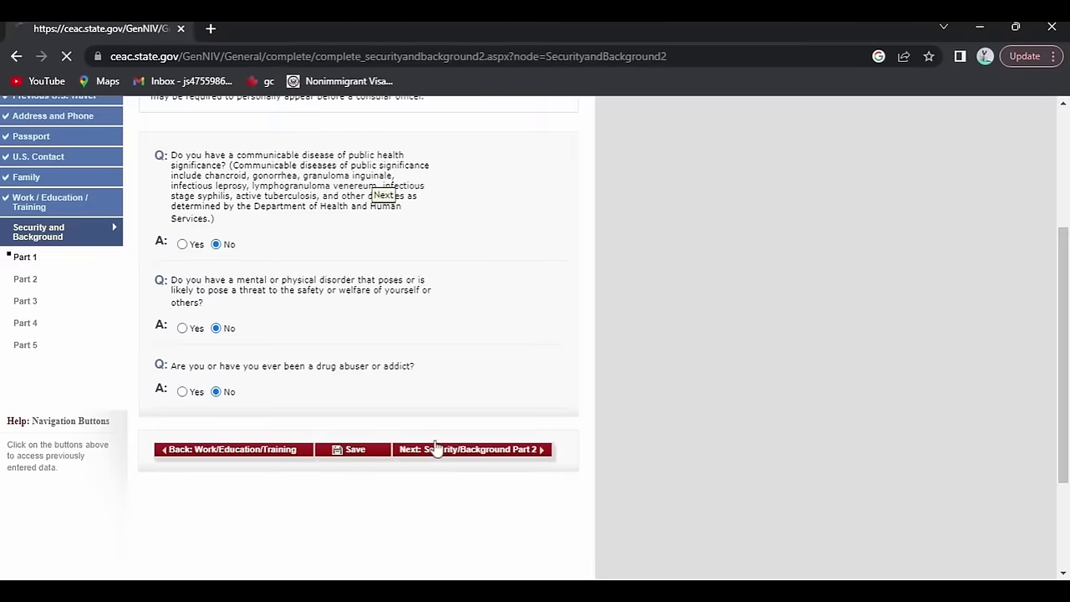
# Answer No to the arrest/conviction and controlled substances questions.
pyautogui.scroll(-1, 328, 301)
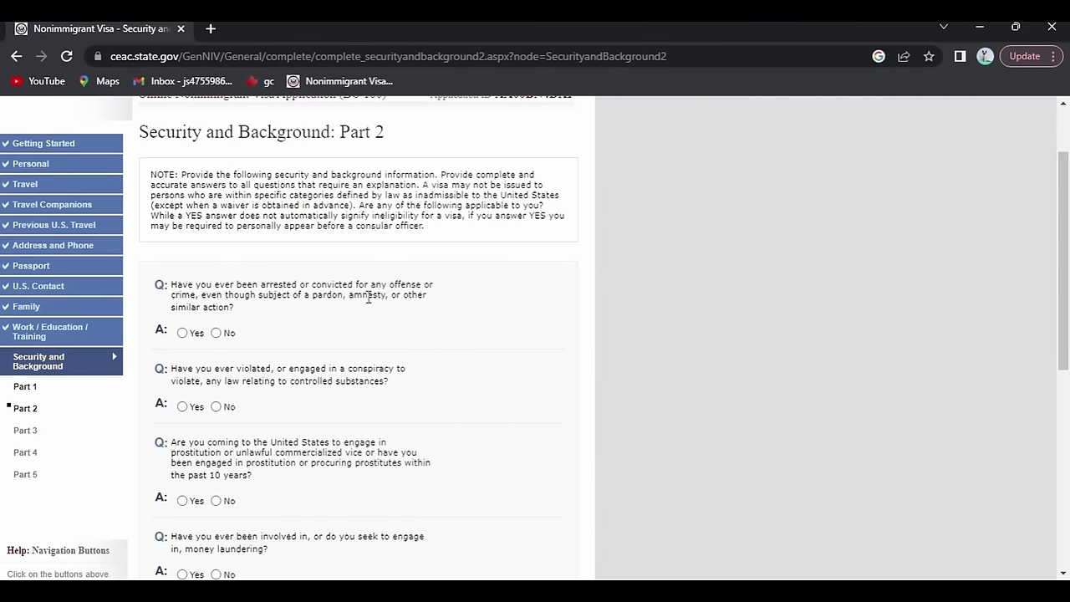
pyautogui.click(218, 333)
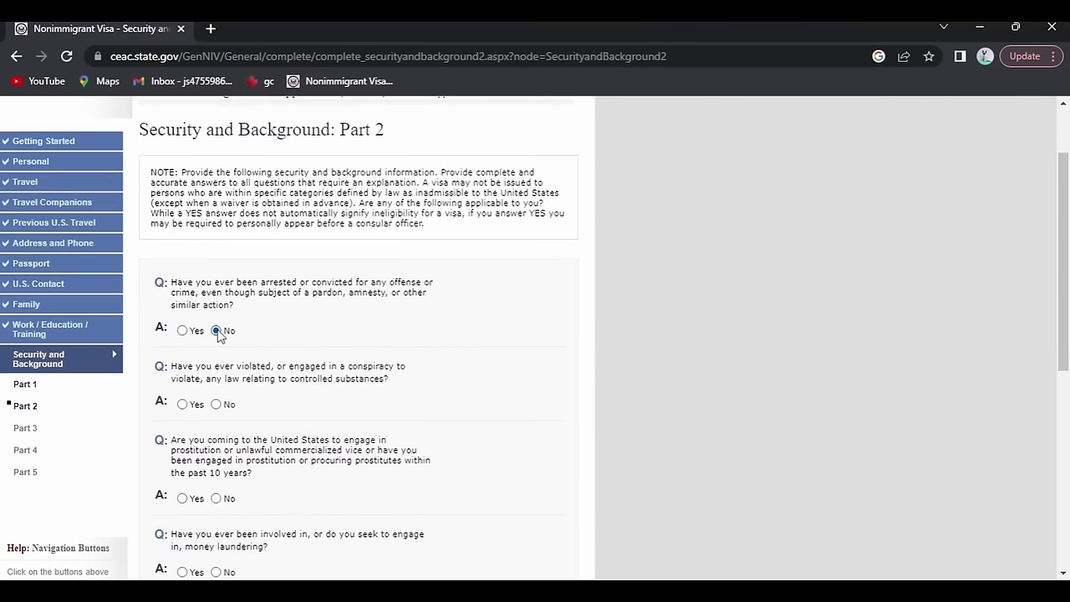
pyautogui.scroll(-1, 217, 334)
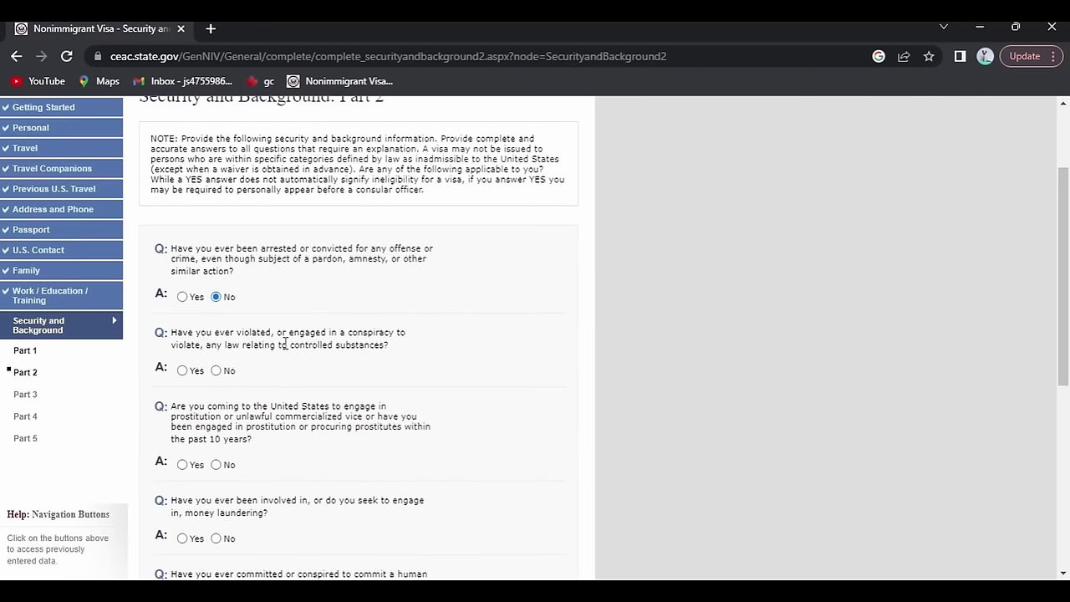
pyautogui.click(216, 370)
pyautogui.scroll(-2, 217, 365)
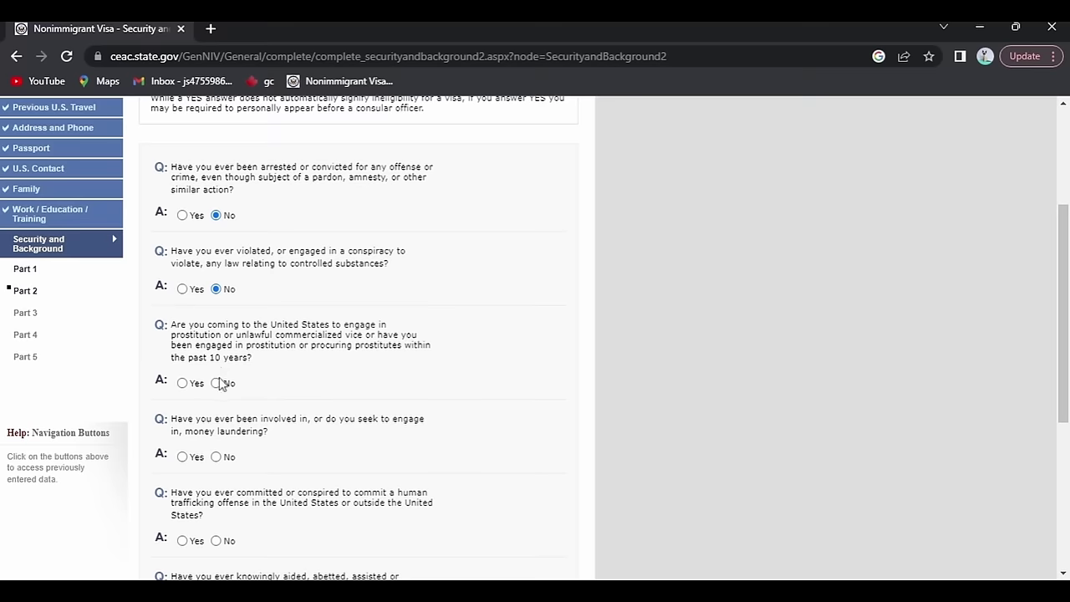
pyautogui.scroll(-3, 219, 385)
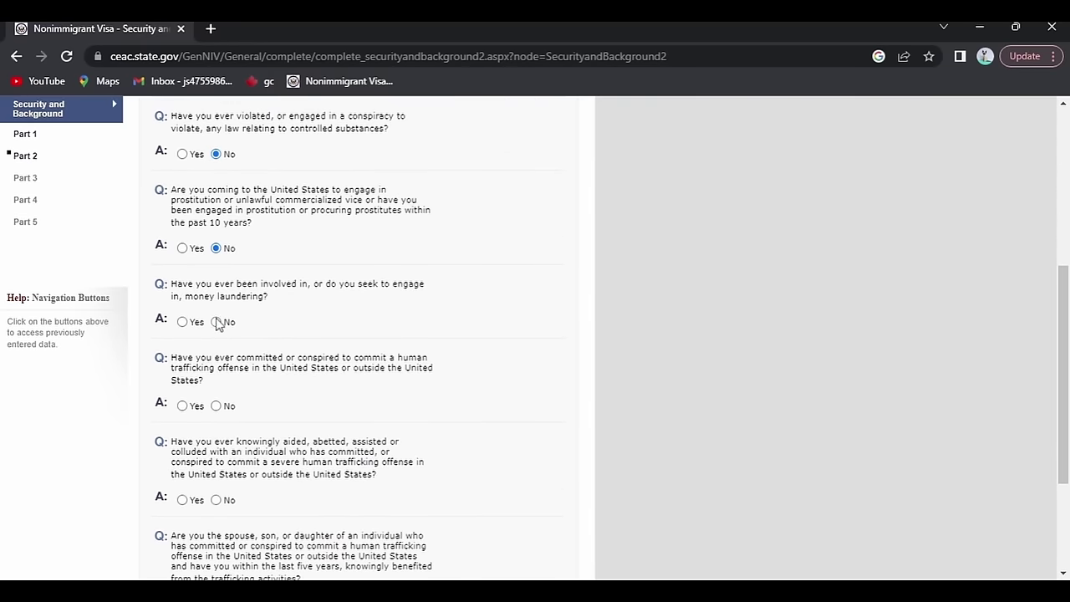
# Answer No to the money laundering, human trafficking, aiding trafficking and trafficker's relative questions.
pyautogui.click(217, 323)
pyautogui.scroll(-1, 218, 324)
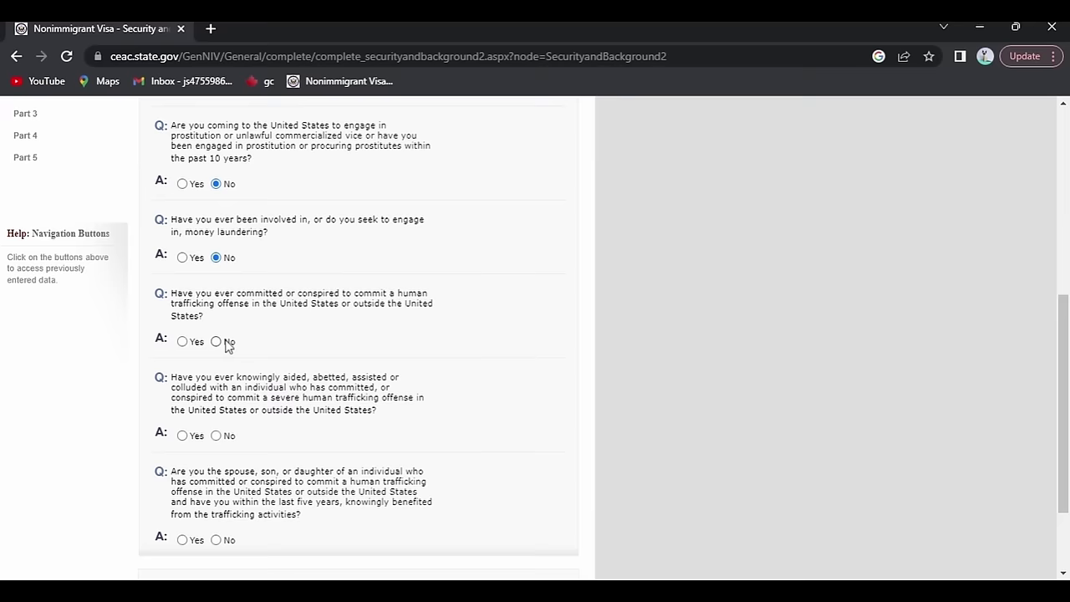
pyautogui.click(216, 342)
pyautogui.scroll(-2, 216, 343)
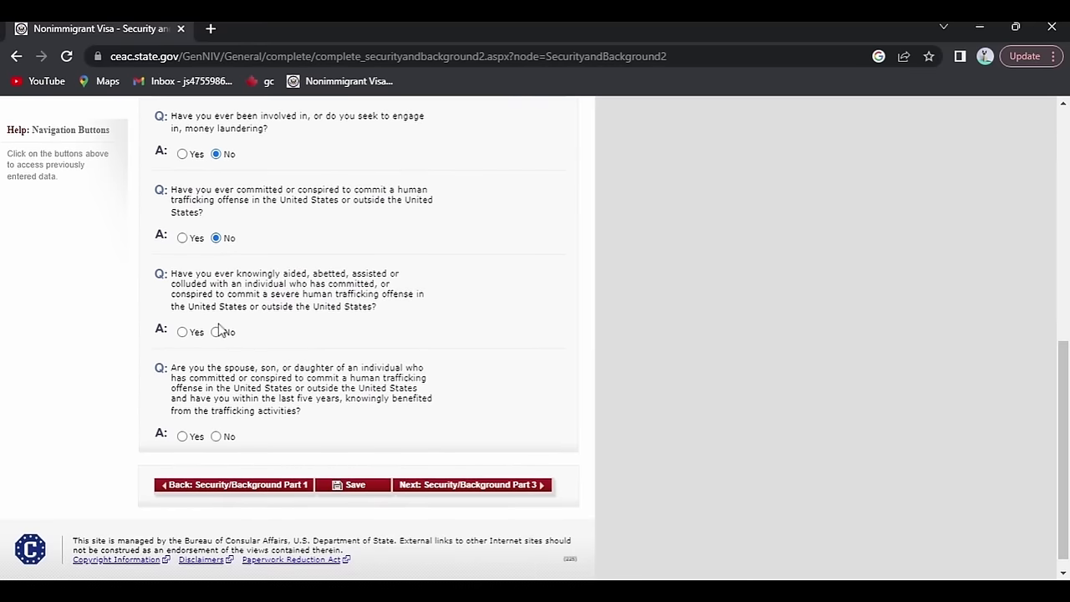
pyautogui.click(217, 334)
pyautogui.scroll(-1, 230, 418)
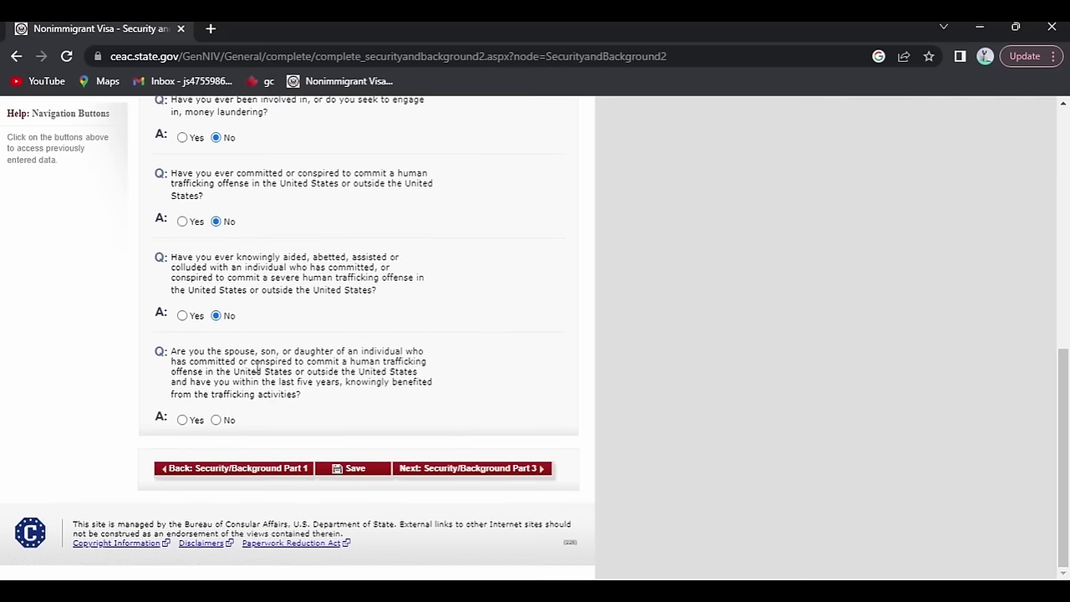
pyautogui.click(216, 420)
# Save the Part 2 answers and return to the bottom of the form.
pyautogui.click(376, 471)
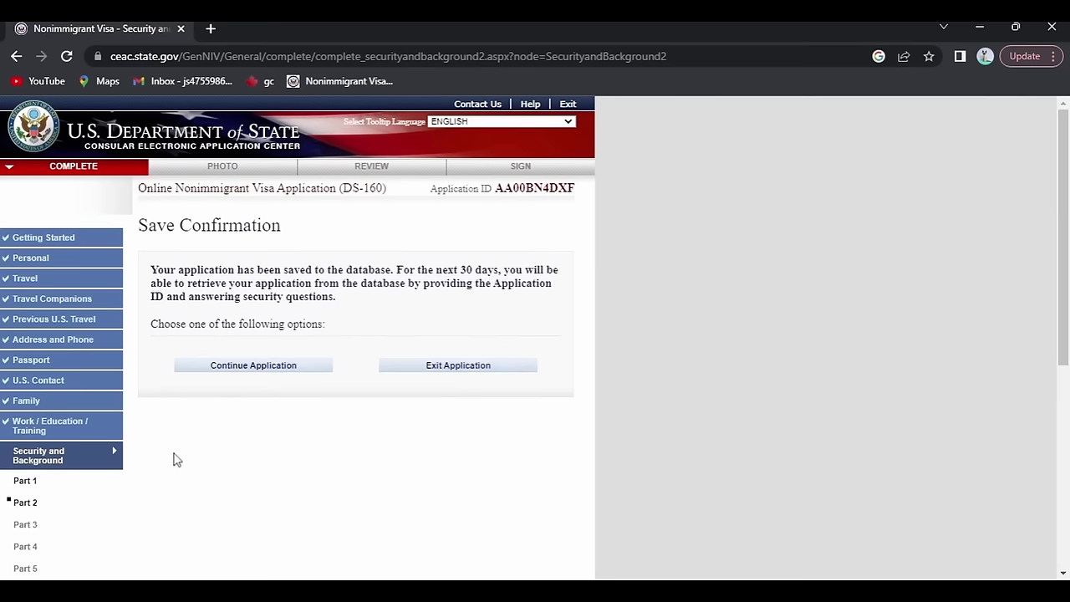
pyautogui.click(229, 367)
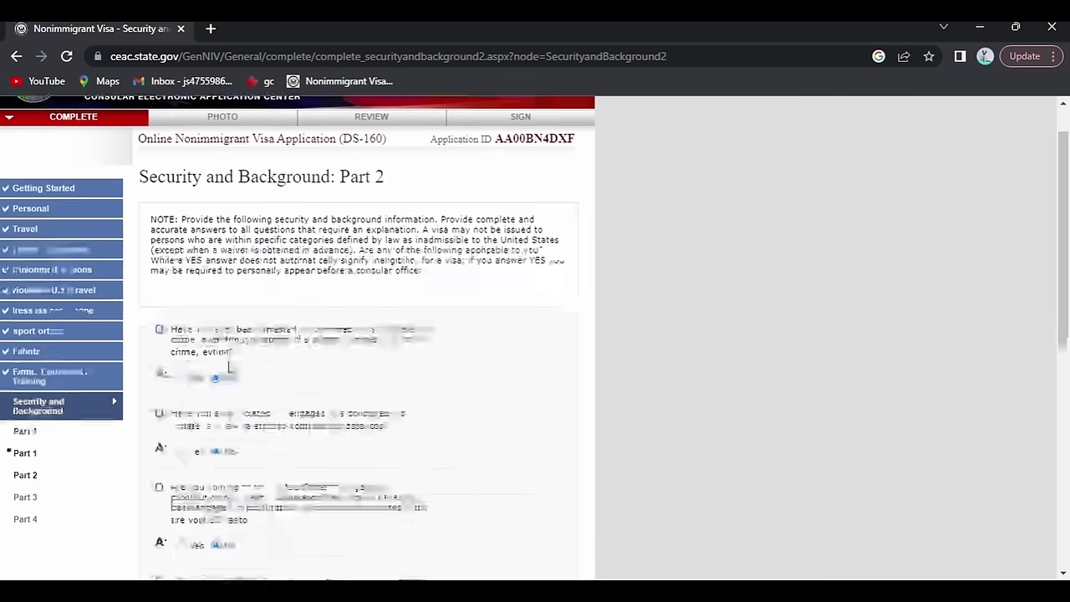
pyautogui.scroll(-3, 230, 367)
pyautogui.scroll(-5, 490, 454)
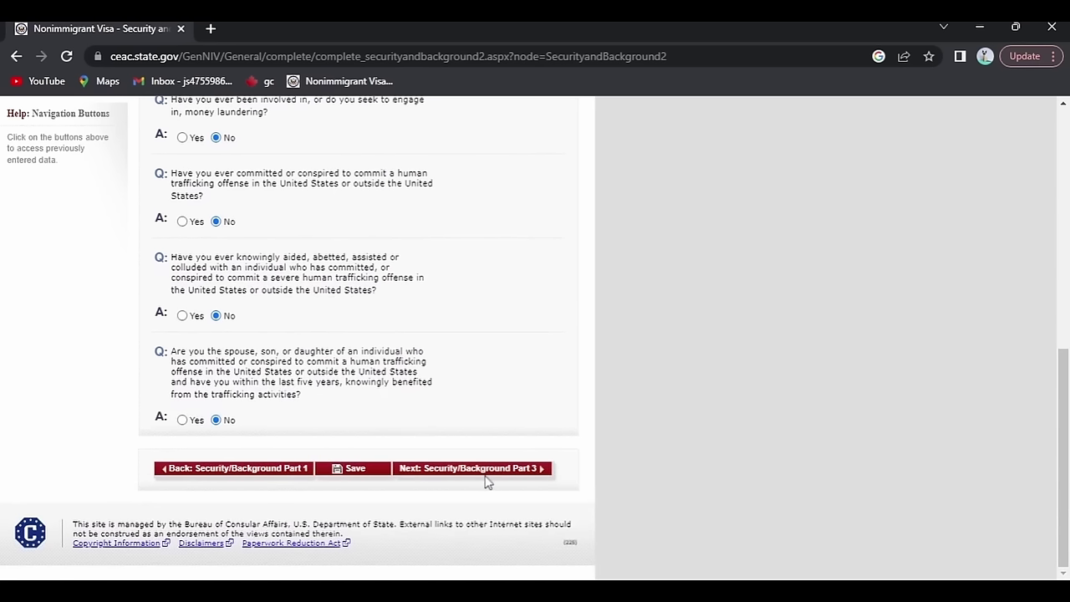
# Answer No to the espionage, terrorist activity, financing, membership and terrorist-relative questions in Part 3.
pyautogui.click(485, 471)
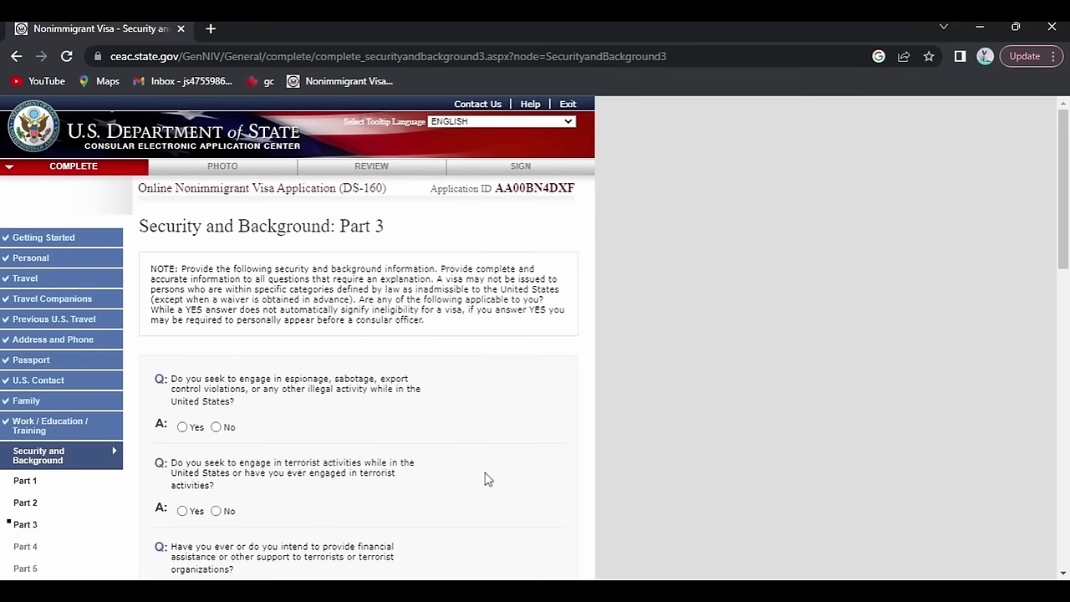
pyautogui.scroll(-1, 487, 479)
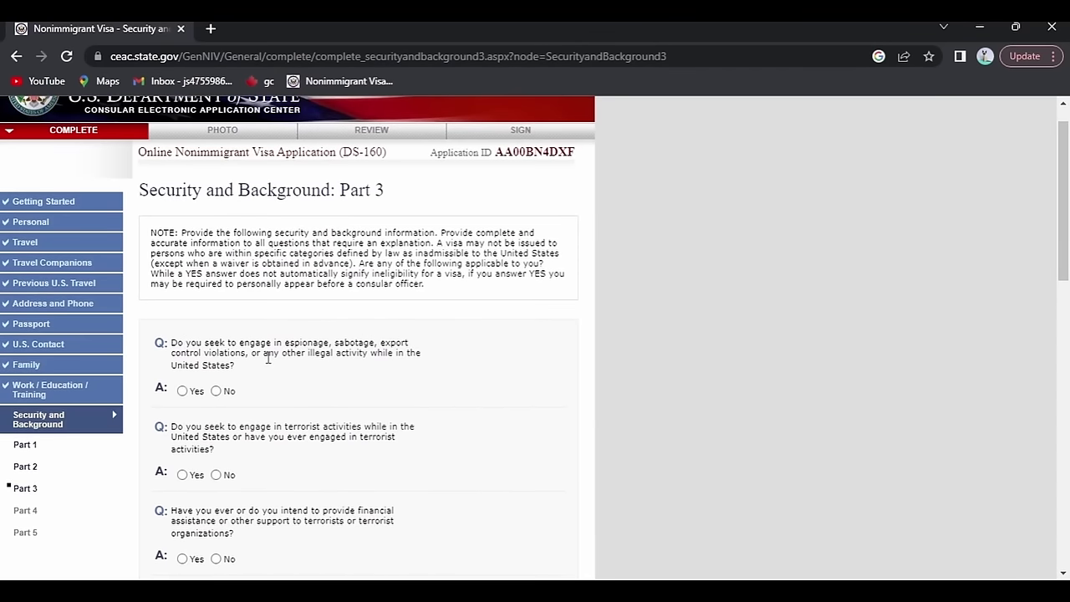
pyautogui.click(215, 391)
pyautogui.scroll(-3, 219, 391)
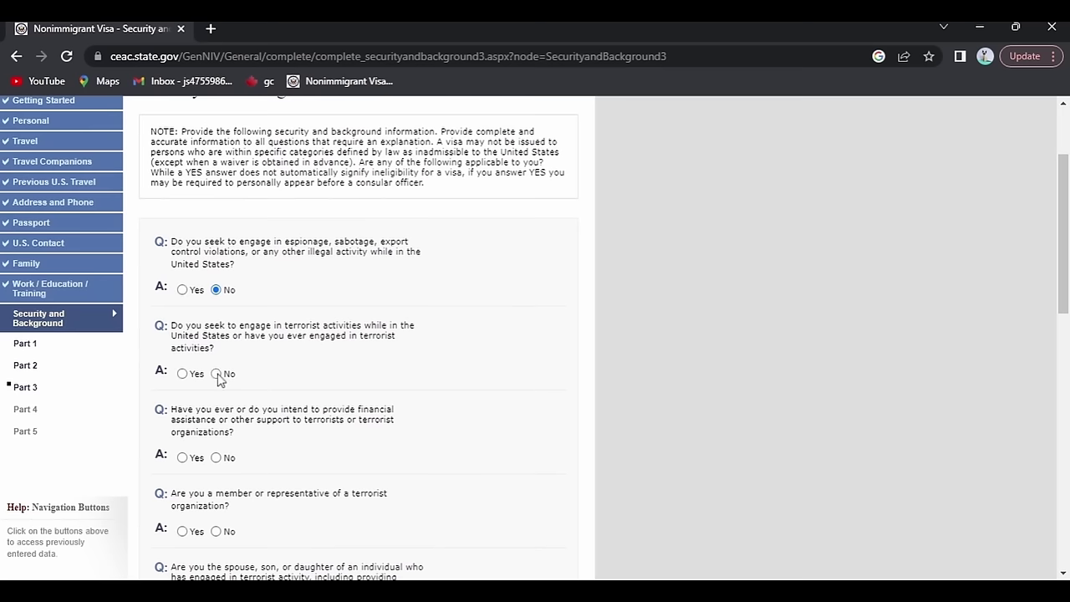
pyautogui.click(216, 374)
pyautogui.scroll(-3, 219, 378)
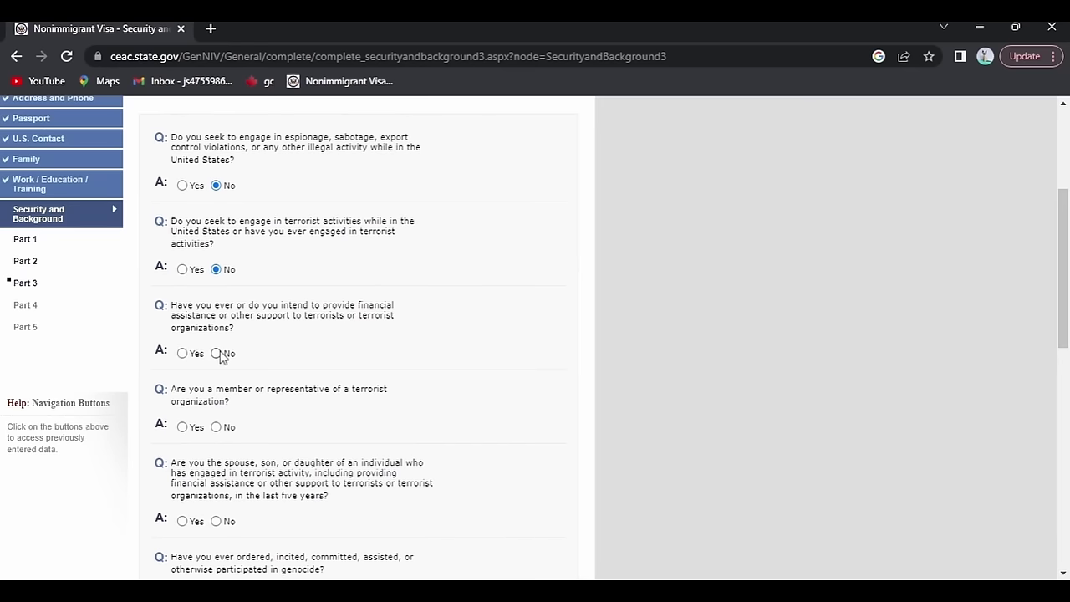
pyautogui.click(216, 353)
pyautogui.scroll(-3, 219, 355)
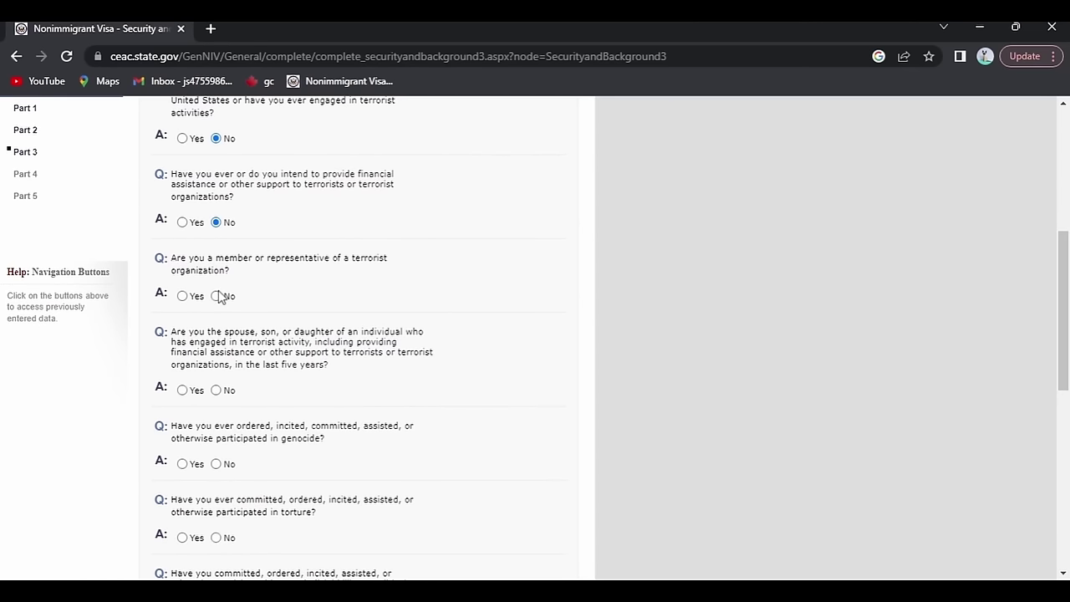
pyautogui.click(217, 296)
pyautogui.scroll(-2, 217, 297)
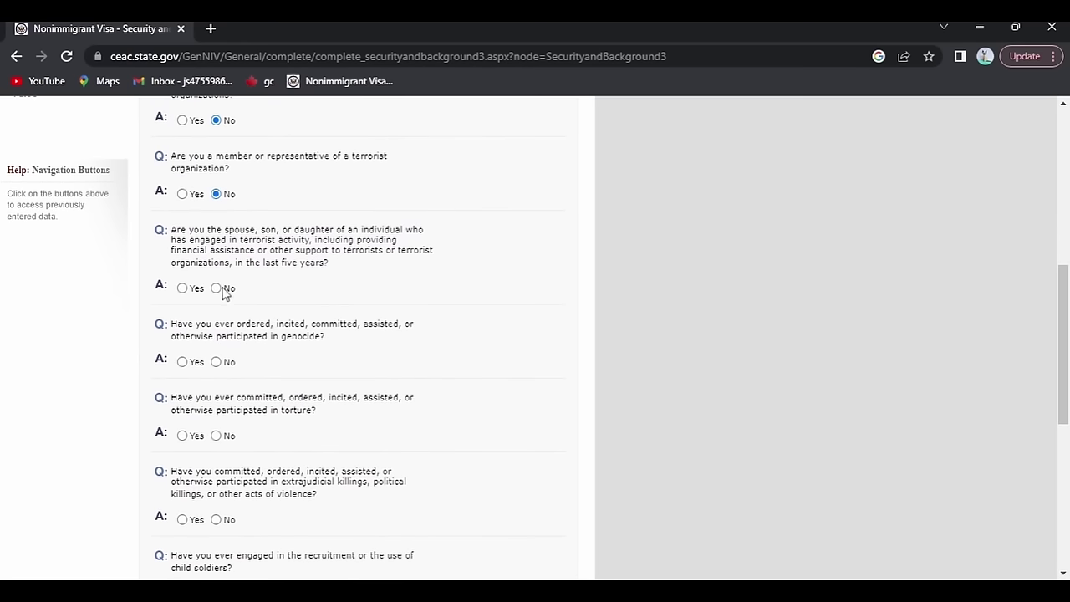
pyautogui.click(217, 288)
# Answer No to genocide, extrajudicial killings, forced sterilization and organ transplantation, then continue to Part 4.
pyautogui.scroll(-3, 219, 284)
pyautogui.click(216, 230)
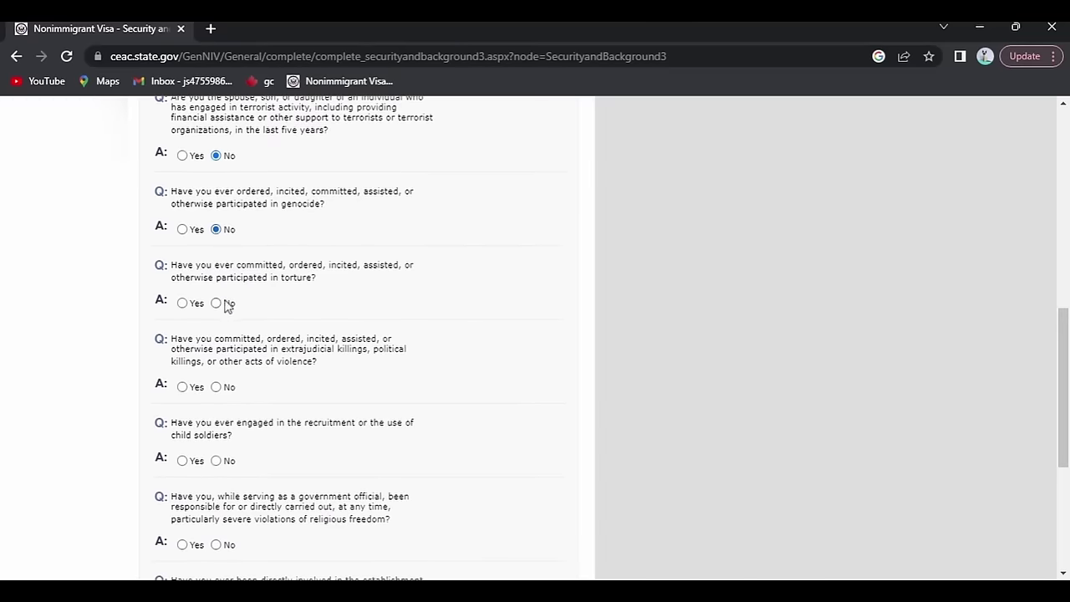
pyautogui.scroll(-1, 226, 303)
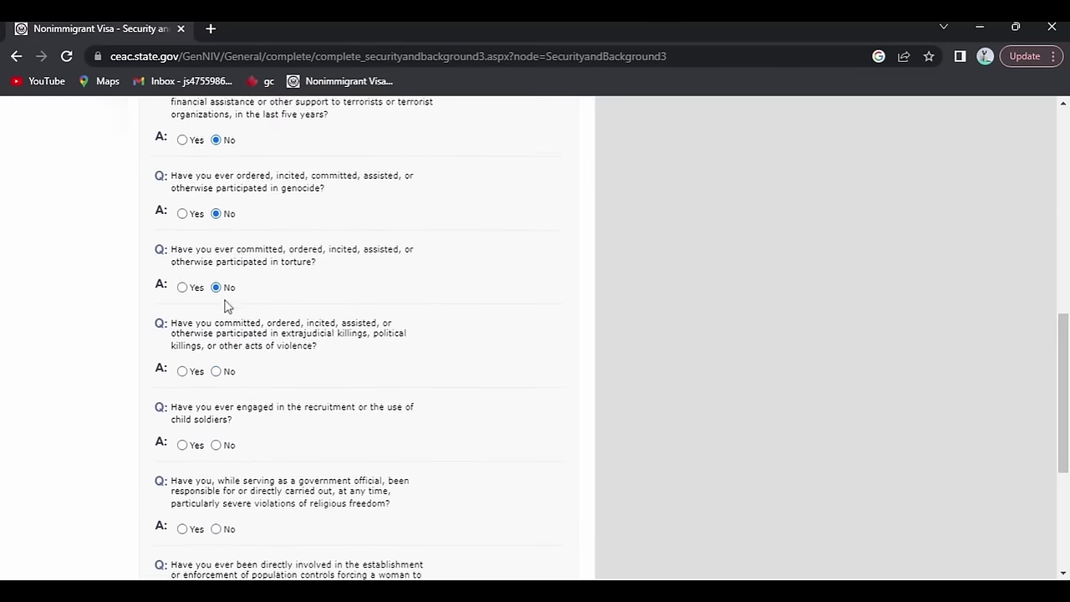
pyautogui.click(217, 351)
pyautogui.scroll(-1, 222, 351)
pyautogui.scroll(-1, 221, 351)
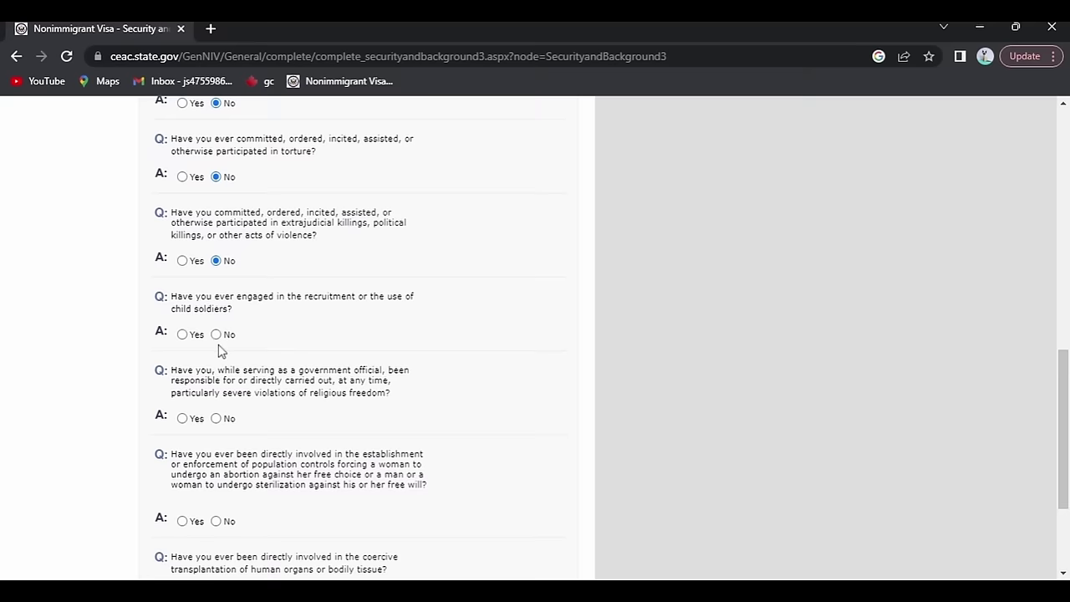
pyautogui.scroll(-1, 216, 336)
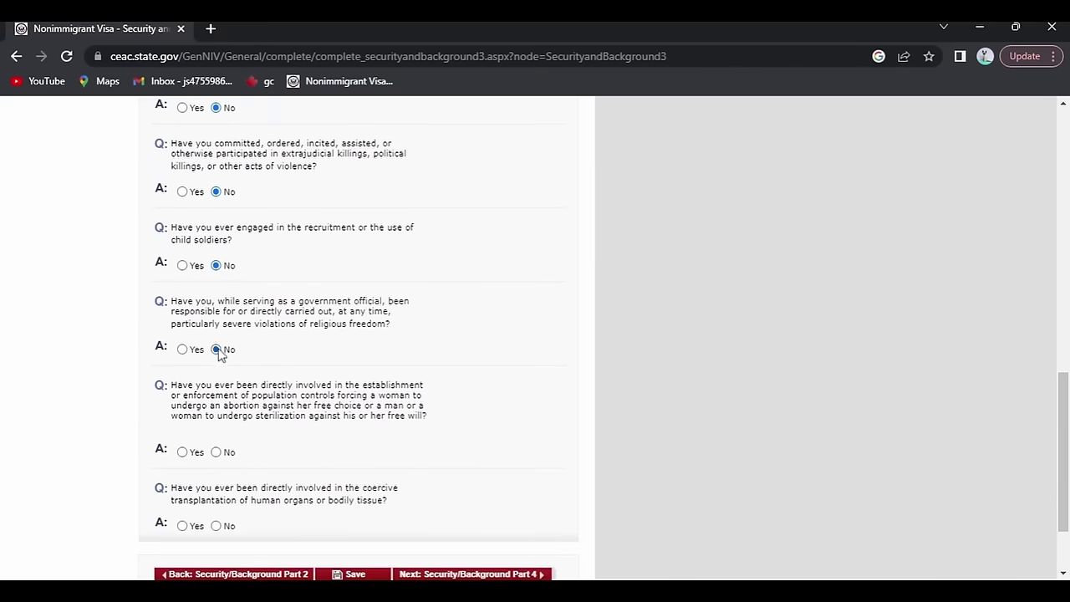
pyautogui.scroll(-1, 219, 352)
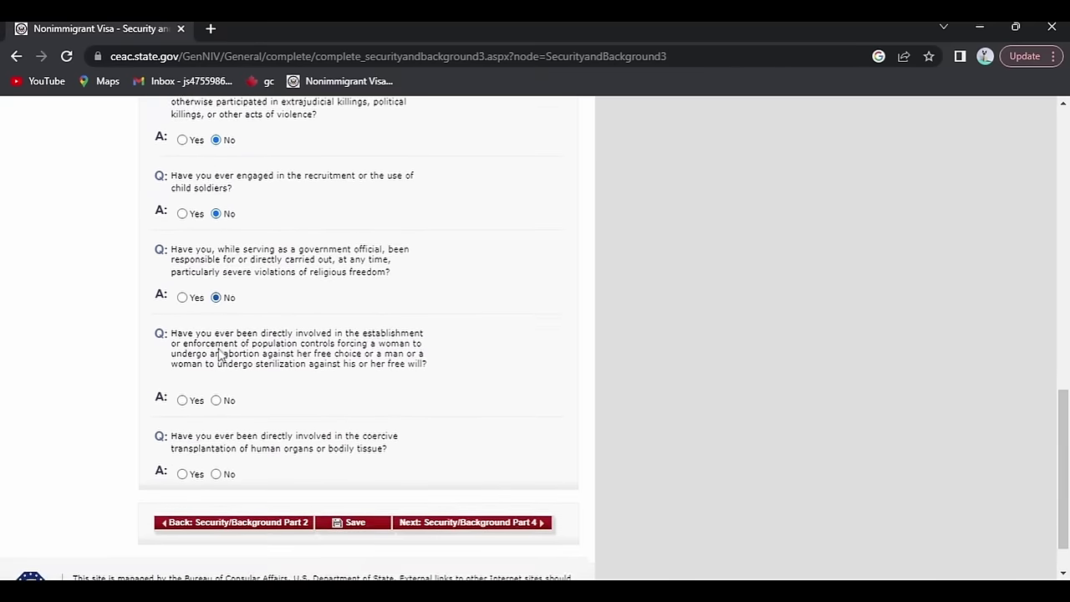
pyautogui.click(219, 396)
pyautogui.scroll(-1, 224, 471)
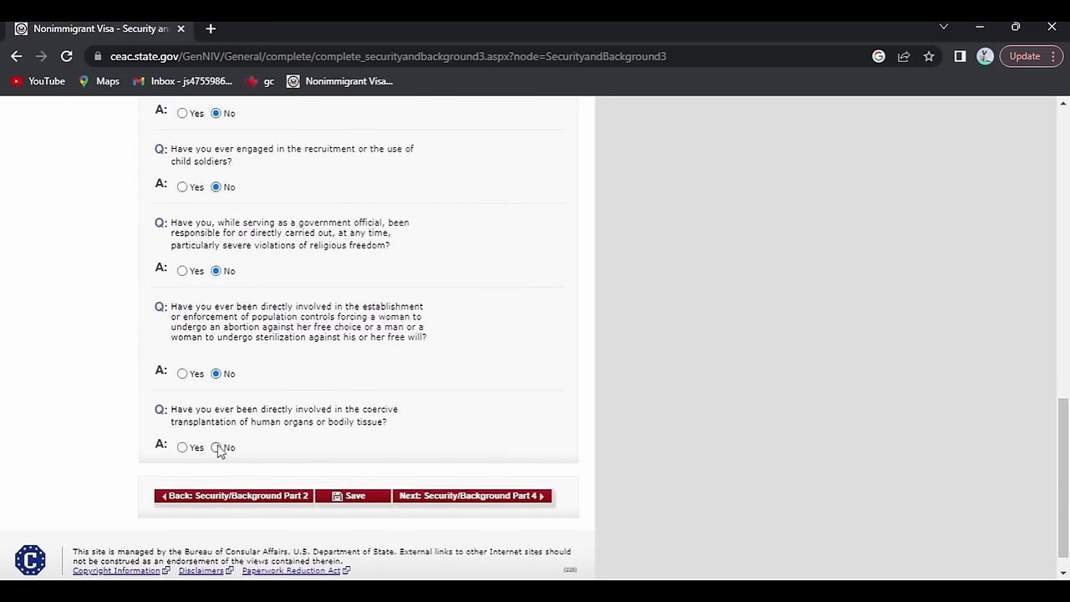
pyautogui.moveTo(211, 460); pyautogui.dragTo(216, 451)
pyautogui.click(215, 449)
pyautogui.click(446, 495)
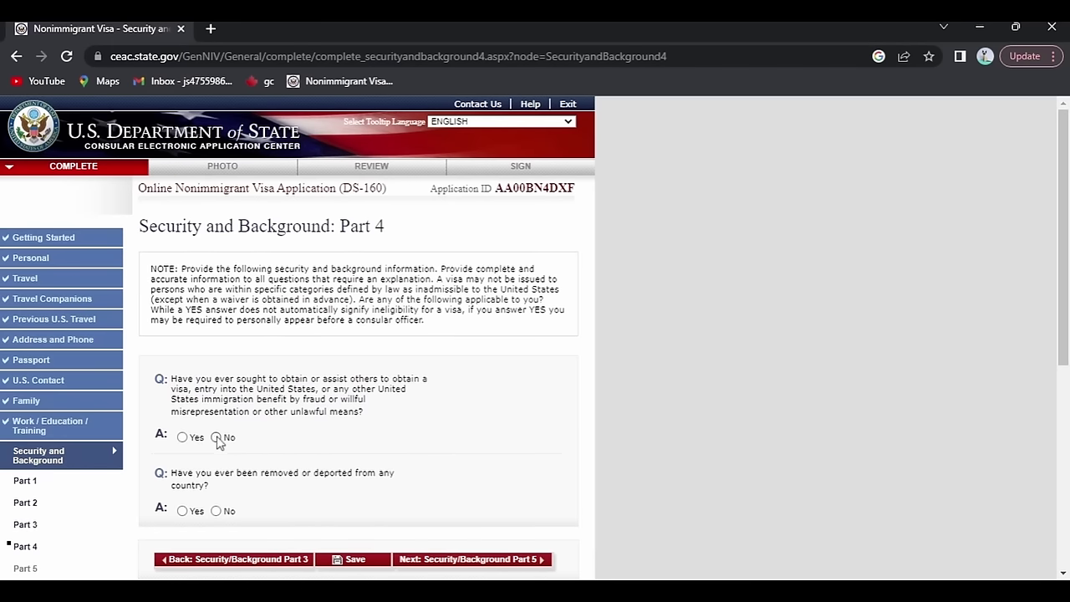
# Continue from the Part 4 questions, answered No, to Security and Background Part 5.
pyautogui.scroll(-1, 215, 443)
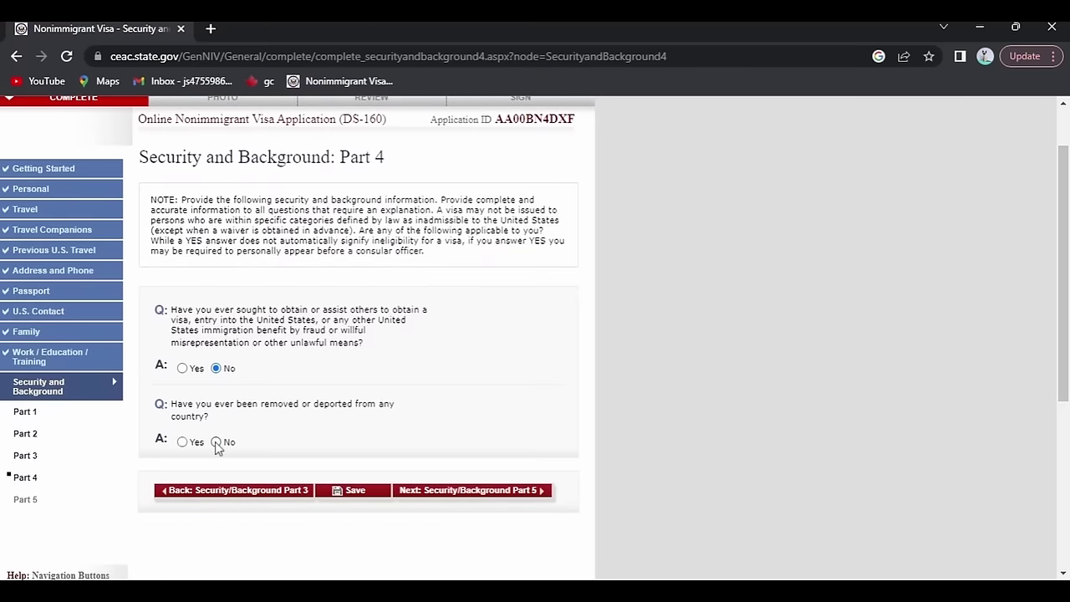
pyautogui.click(452, 495)
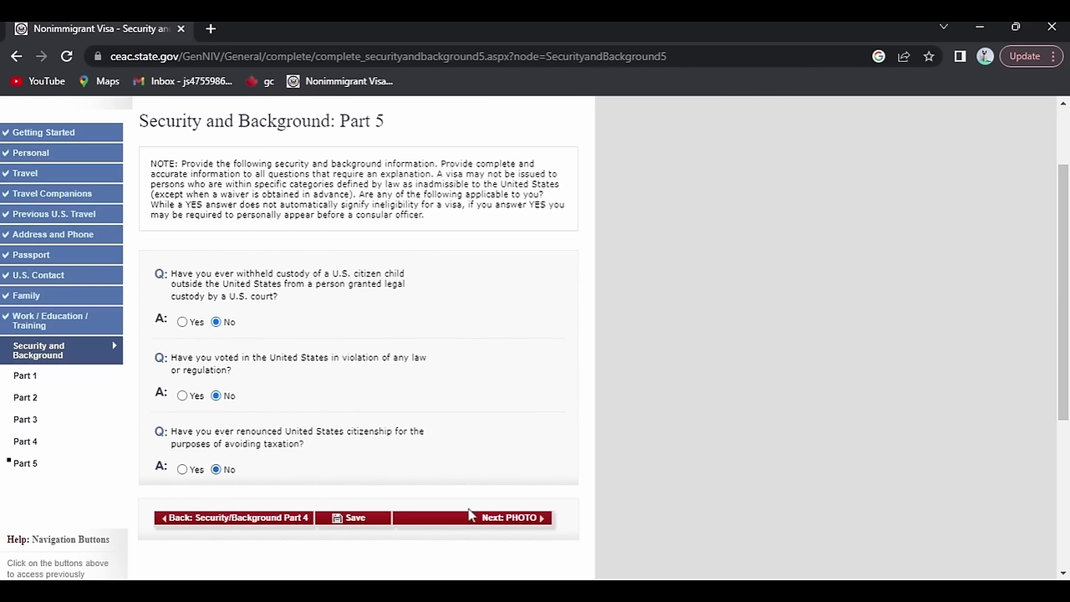
# Save the Part 5 answers and advance to the PHOTO step.
pyautogui.click(375, 520)
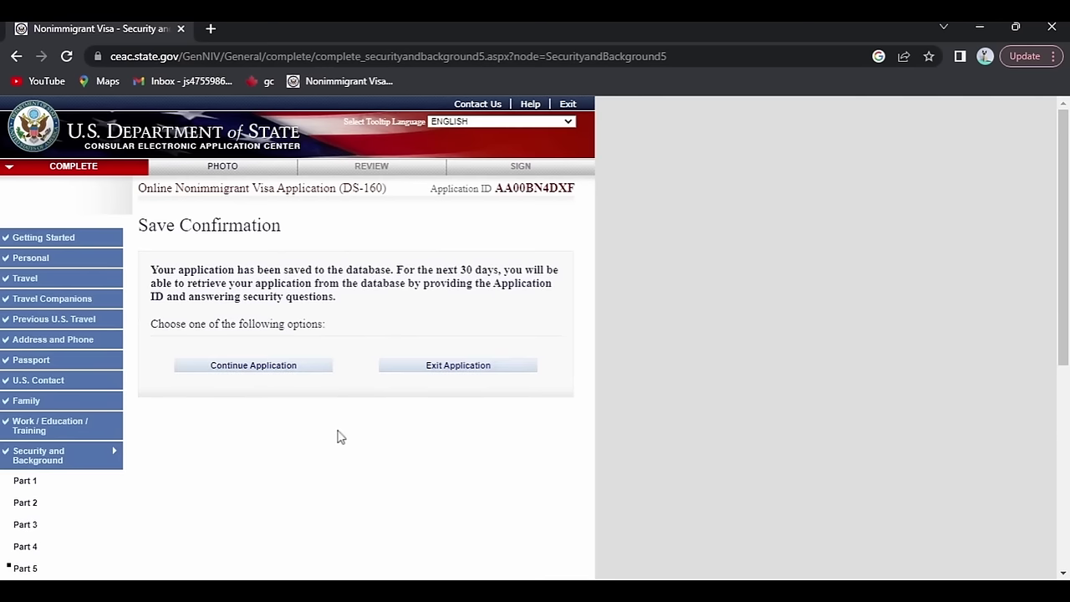
pyautogui.click(261, 366)
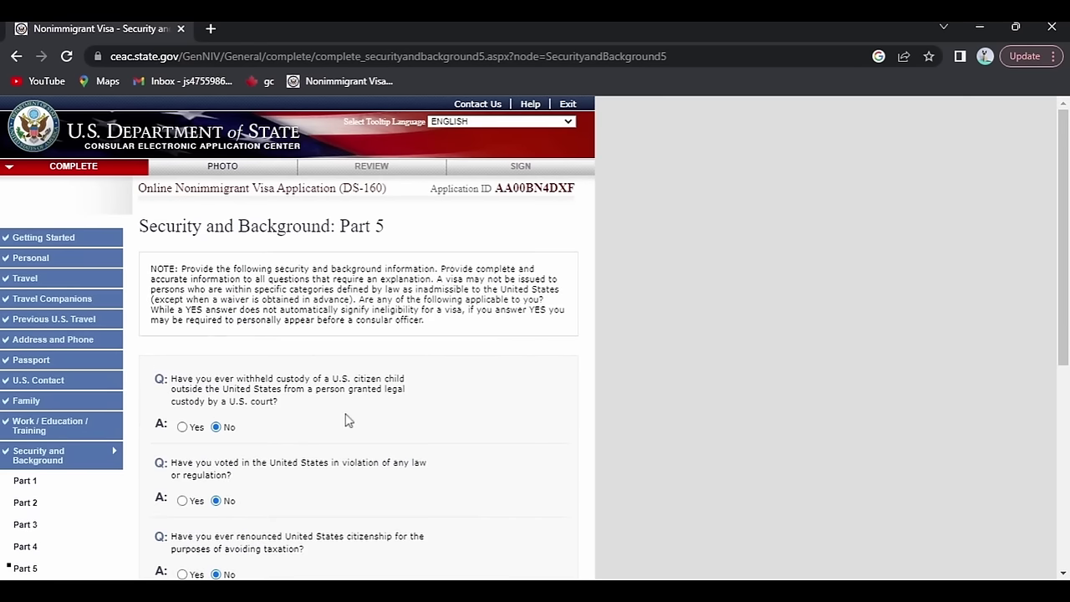
pyautogui.scroll(-2, 393, 425)
pyautogui.click(514, 448)
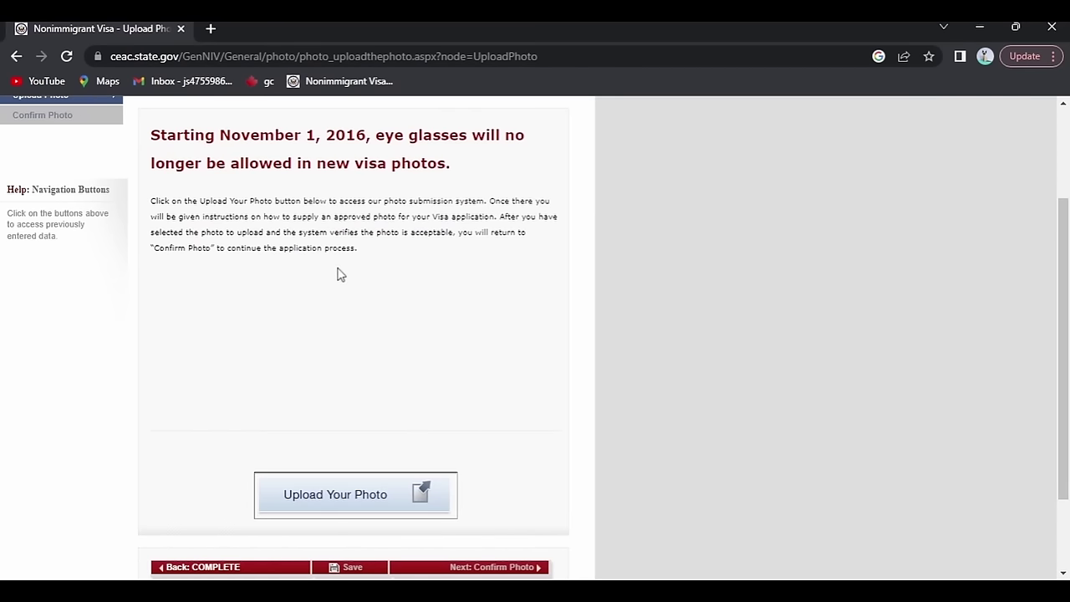
# Look over the photo upload site without uploading, then proceed to the application review.
pyautogui.scroll(-1, 338, 275)
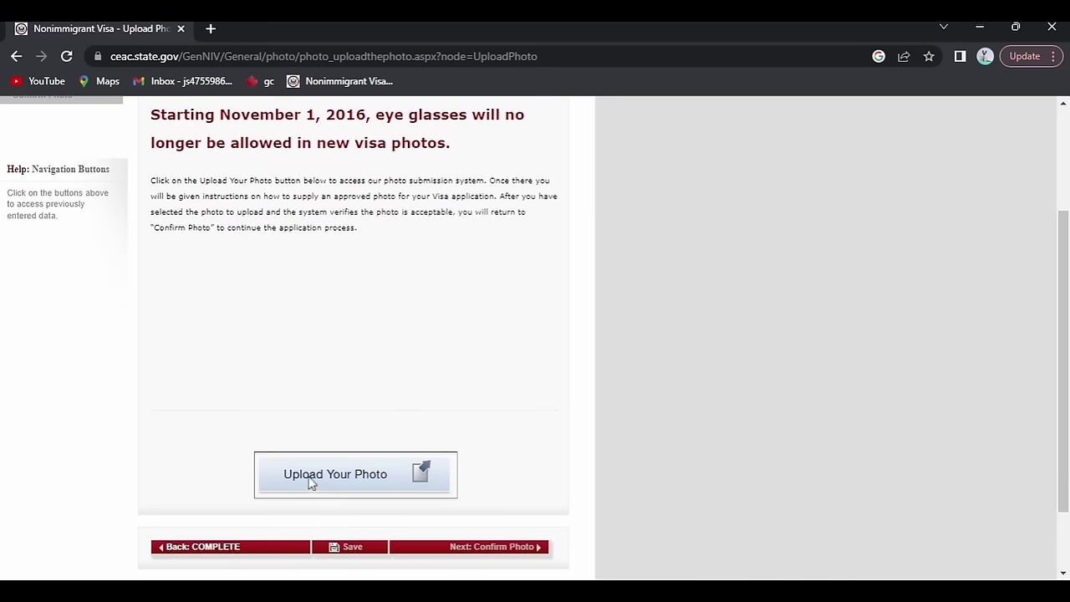
pyautogui.click(364, 475)
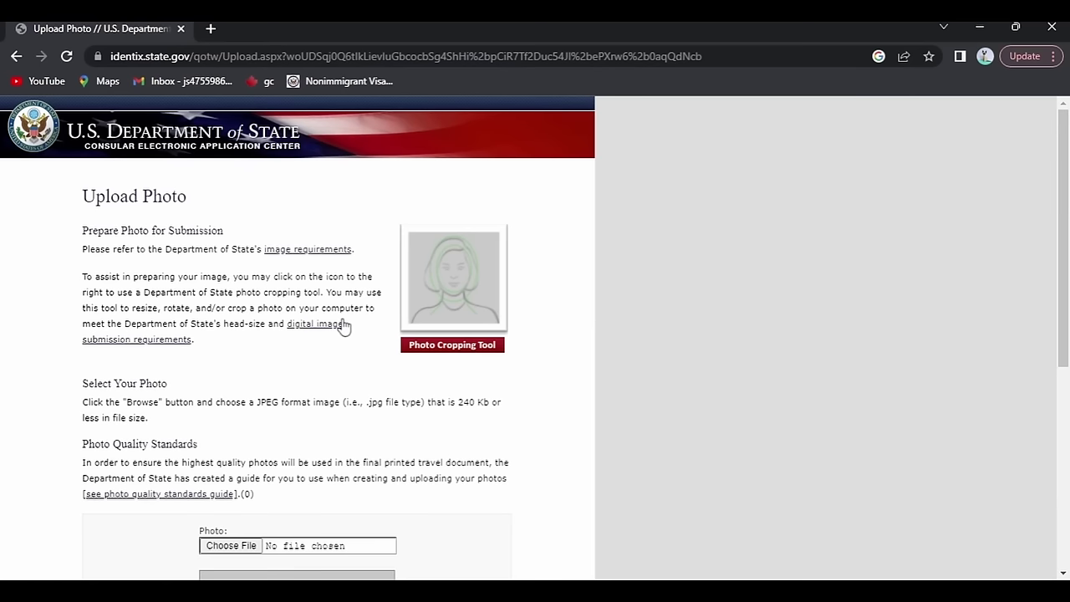
pyautogui.scroll(-1, 343, 326)
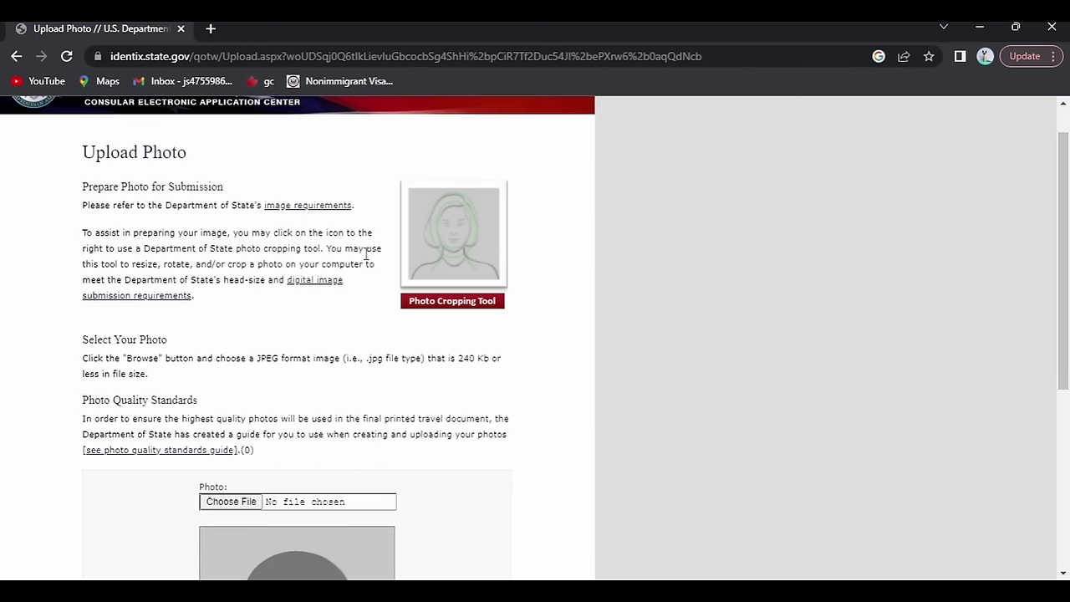
pyautogui.scroll(-4, 382, 330)
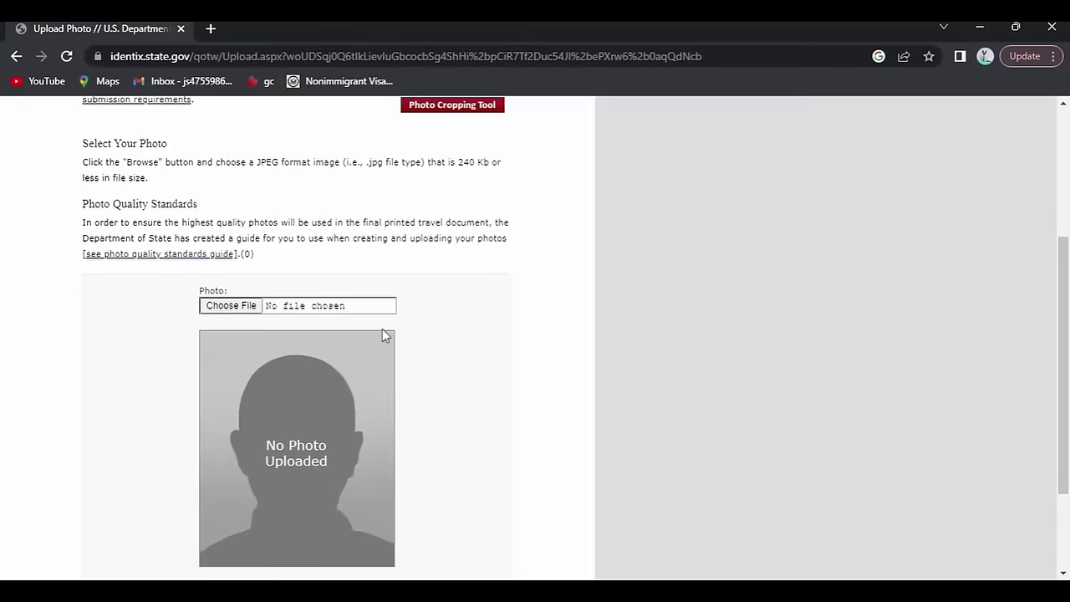
pyautogui.scroll(4, 382, 328)
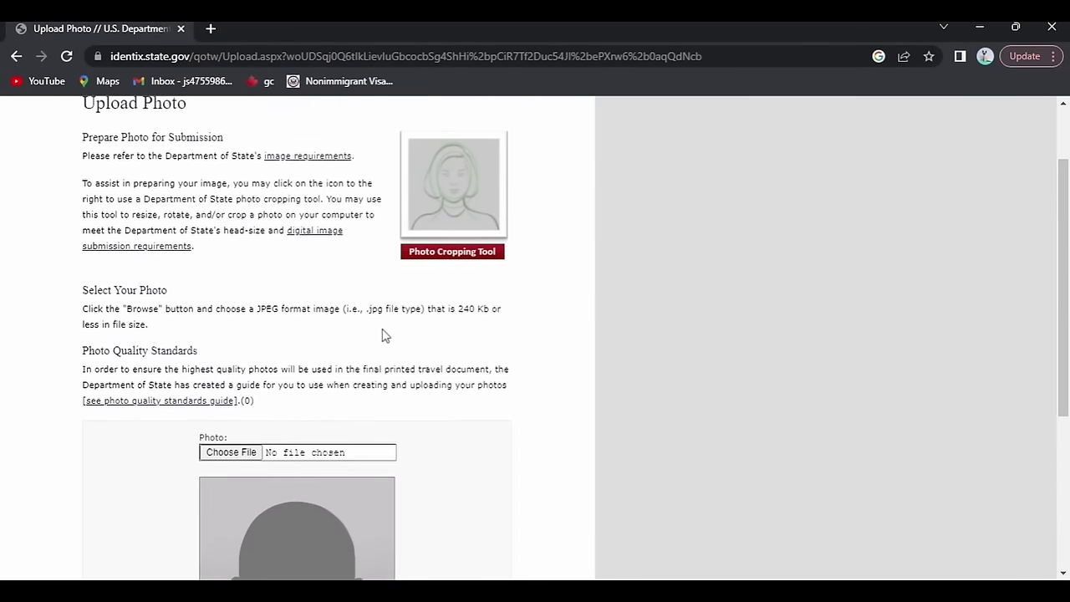
pyautogui.moveTo(280, 317); pyautogui.dragTo(303, 308)
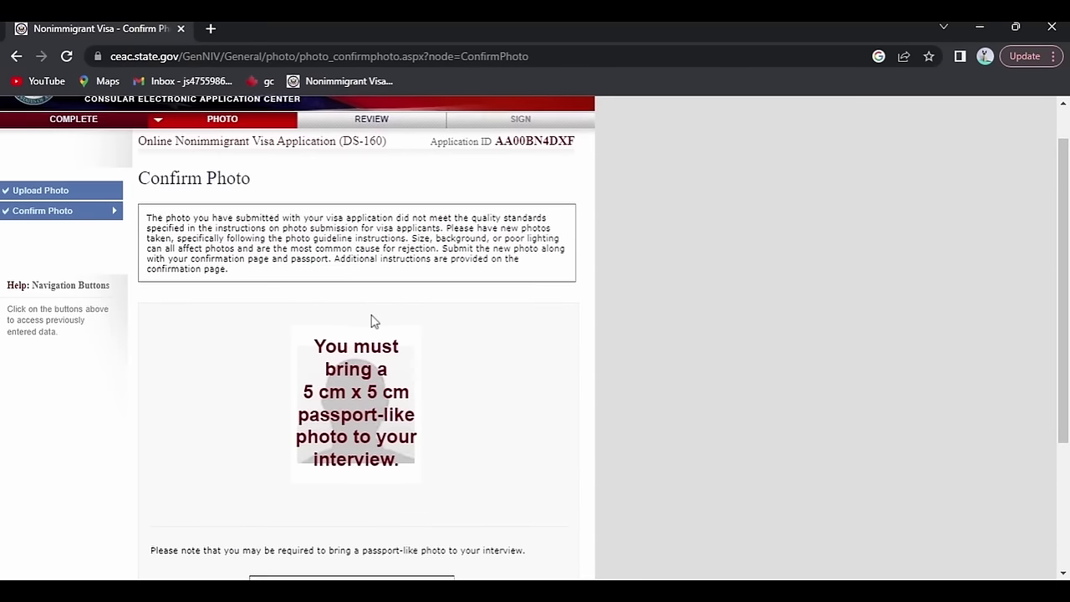
pyautogui.scroll(-3, 373, 322)
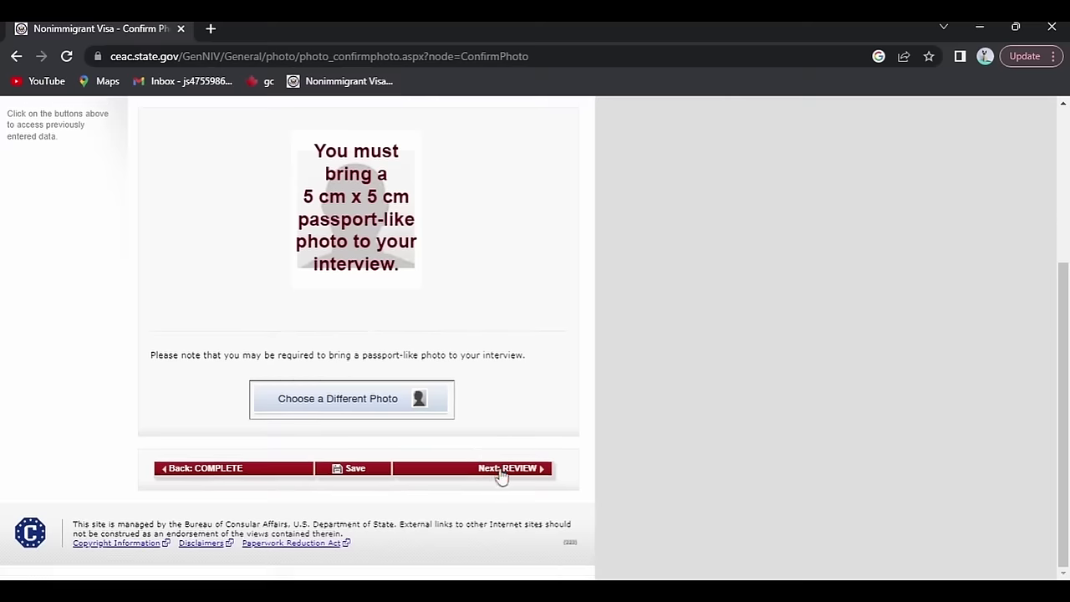
pyautogui.click(502, 470)
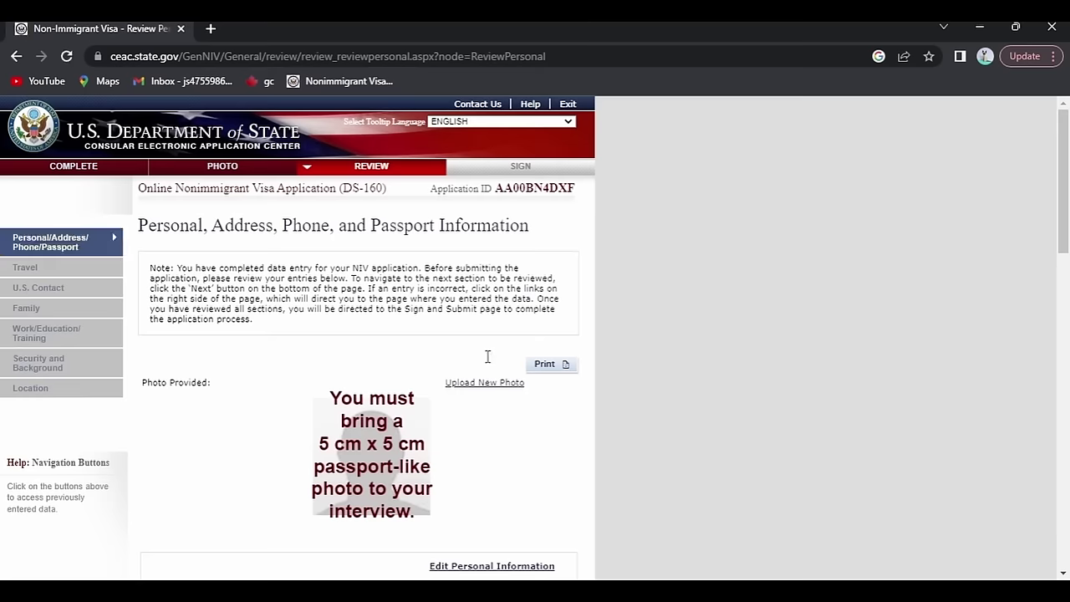
# Scroll the Personal review, then check the Travel summary: B1/B2, arrival 01 FEBRUARY 2050.
pyautogui.scroll(-8, 356, 237)
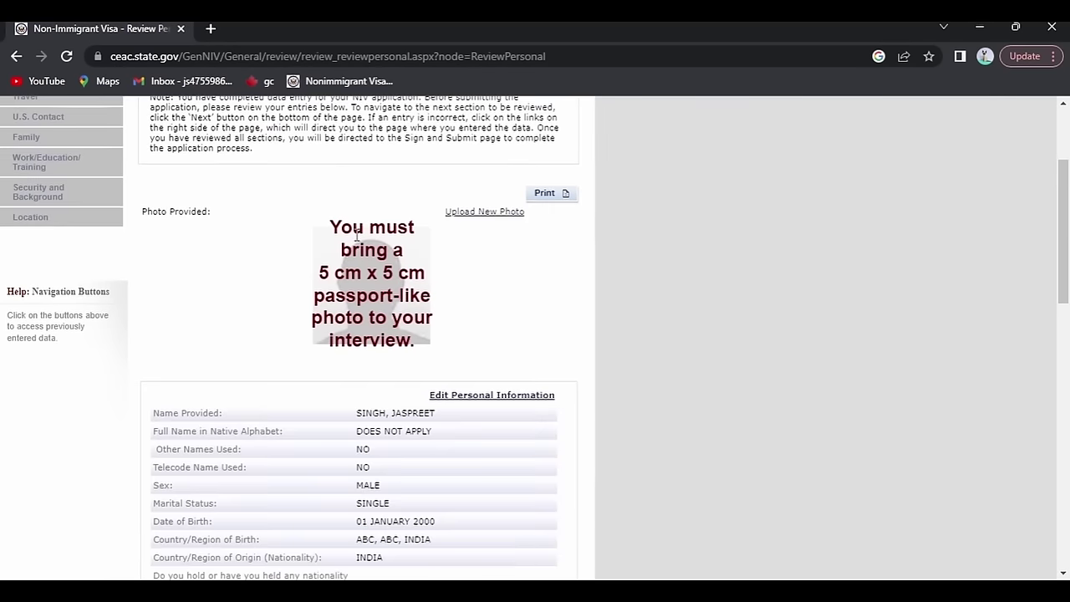
pyautogui.scroll(-5, 356, 240)
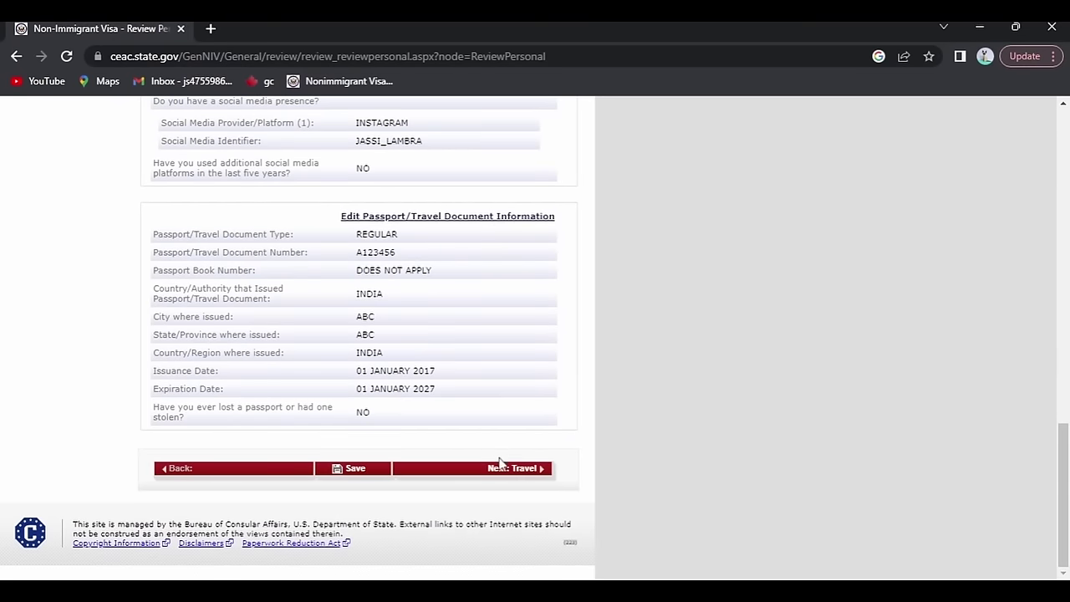
pyautogui.click(504, 471)
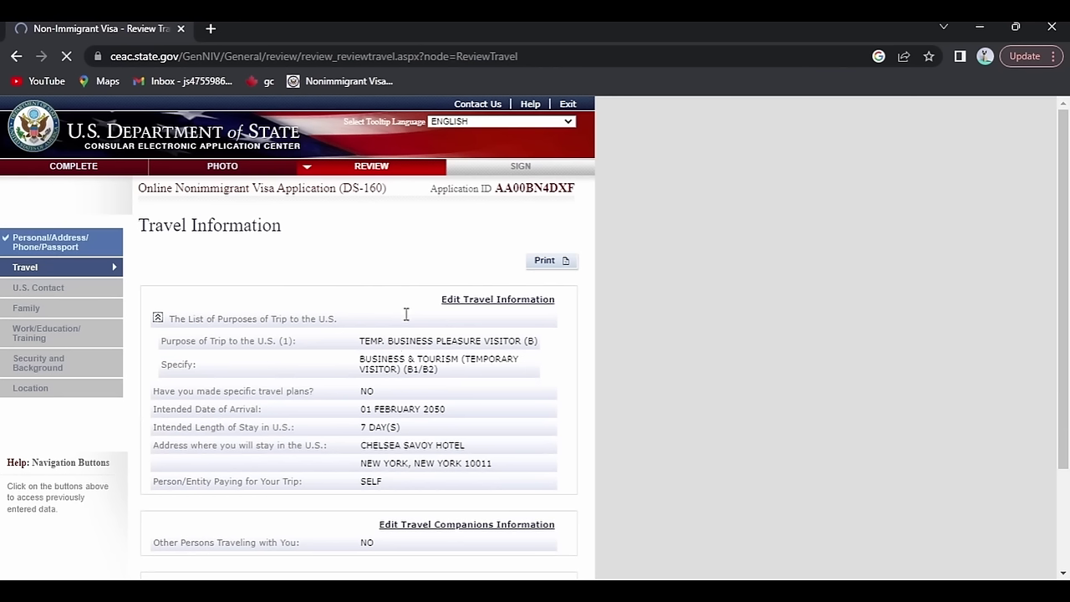
pyautogui.scroll(-2, 428, 410)
pyautogui.scroll(-3, 427, 412)
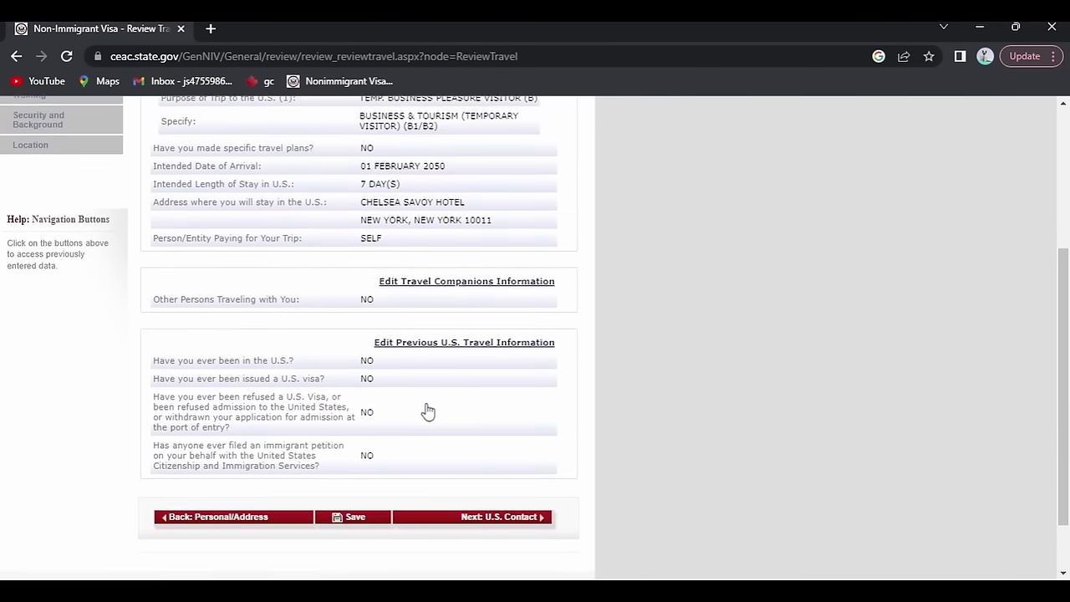